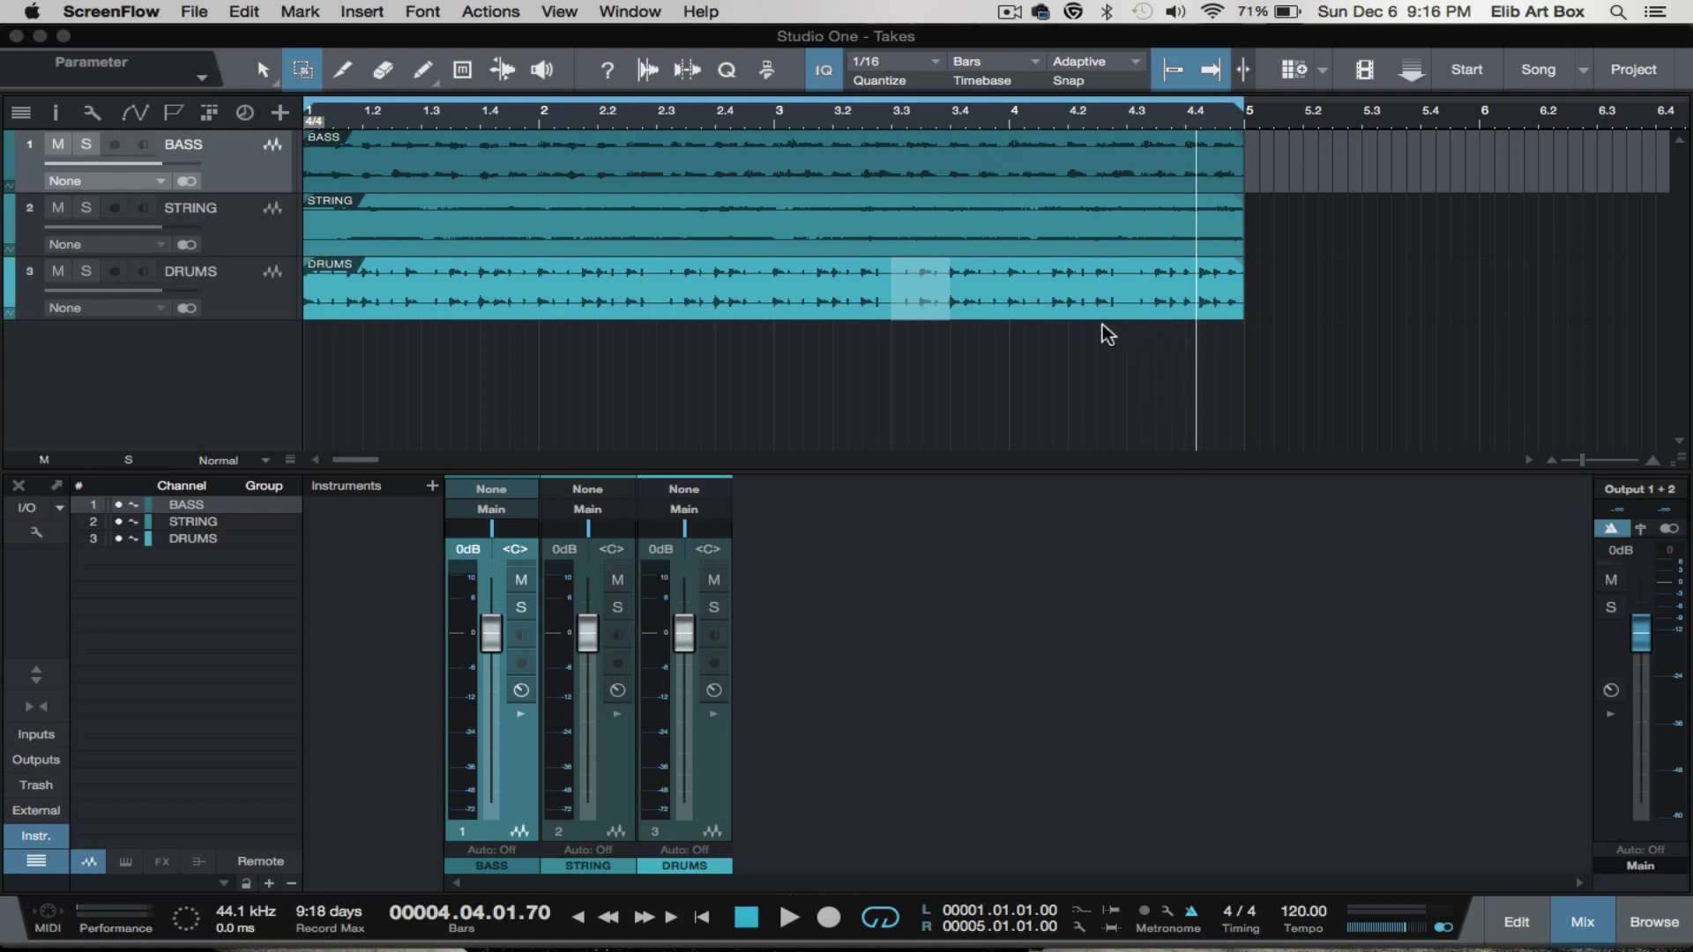
Range-select short sections of the DRUMS, STRING and BASS clips, one after another
click(1046, 366)
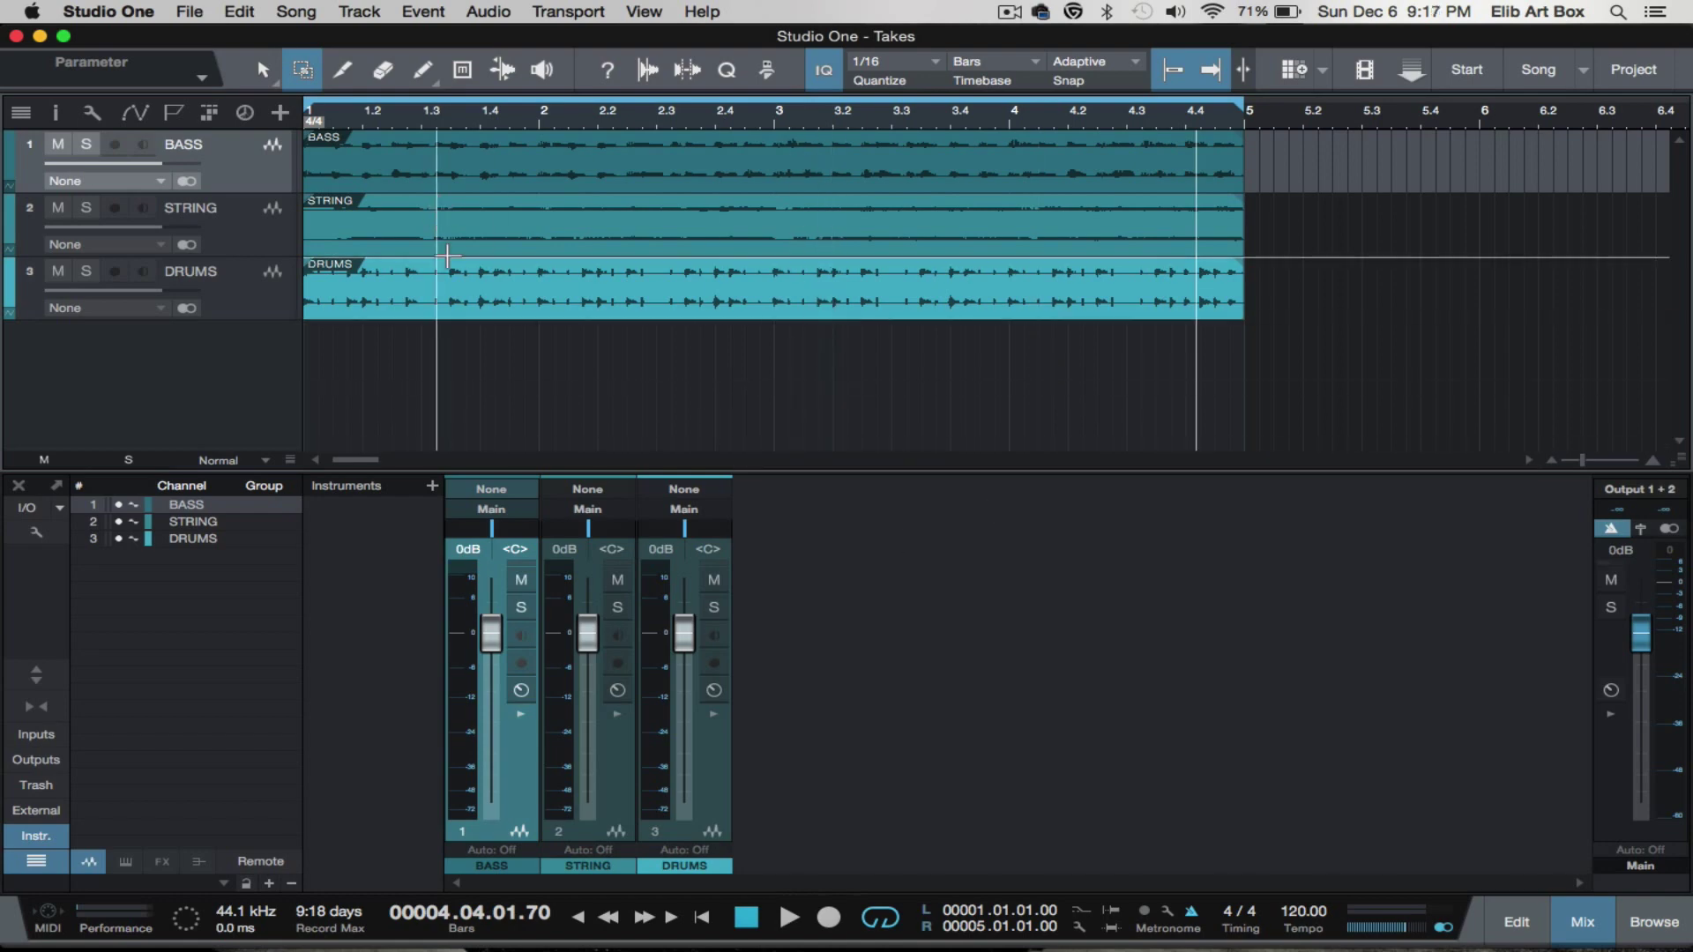
drag(440, 302, 569, 303)
drag(598, 221, 685, 218)
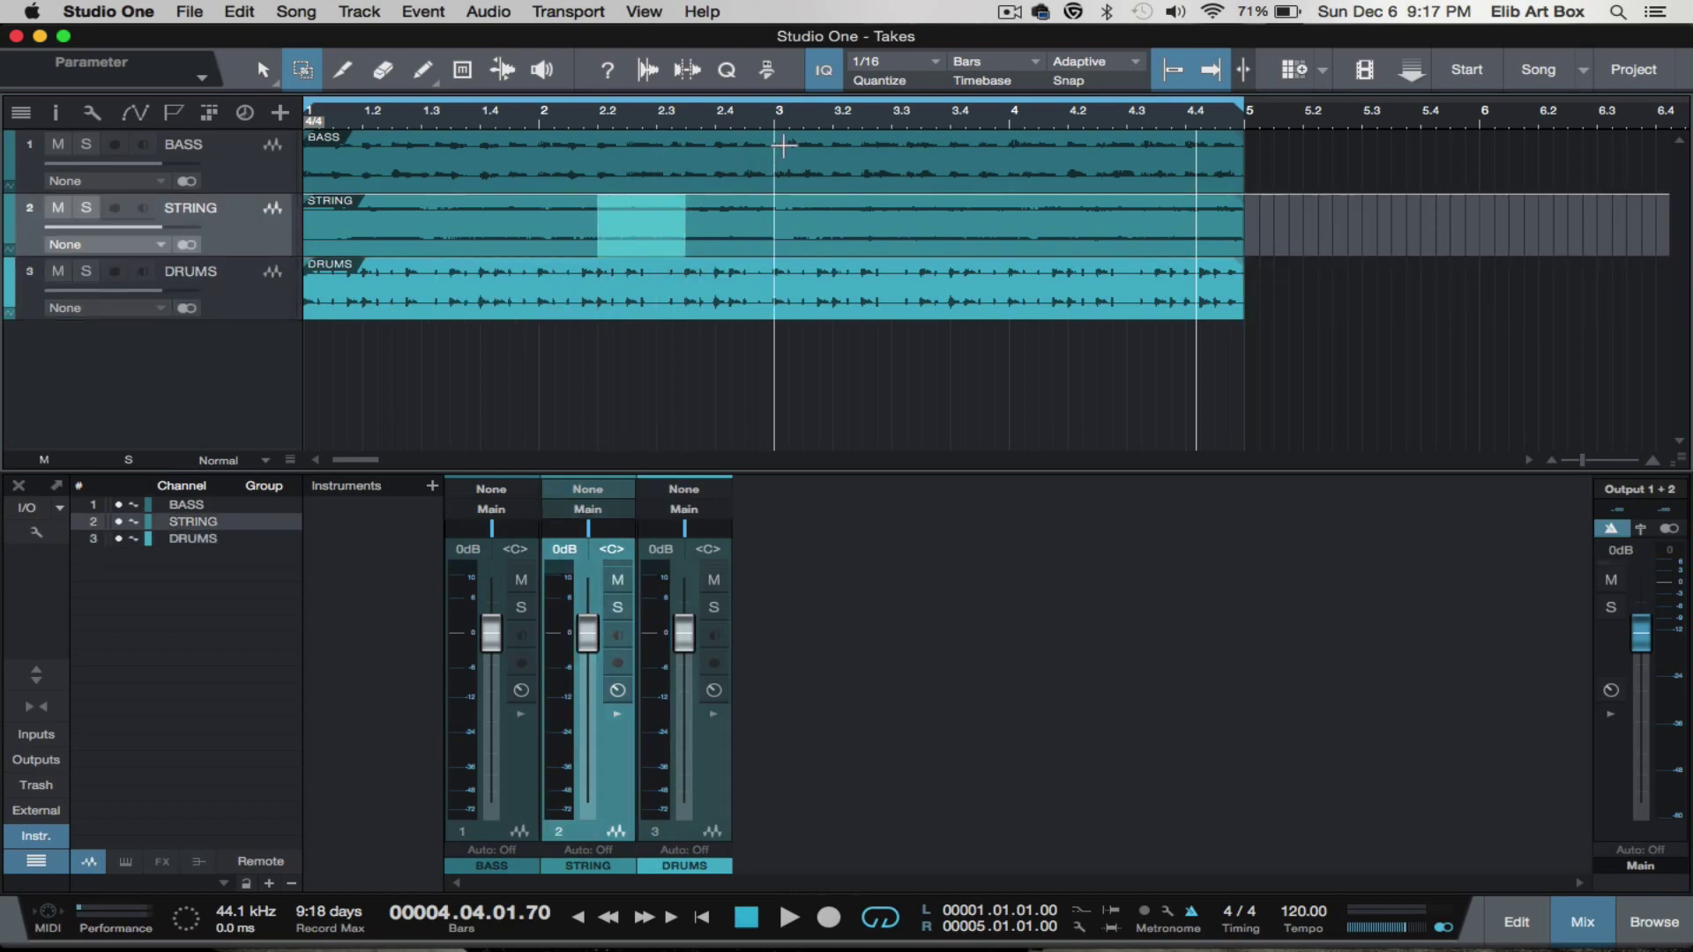
drag(756, 145, 861, 171)
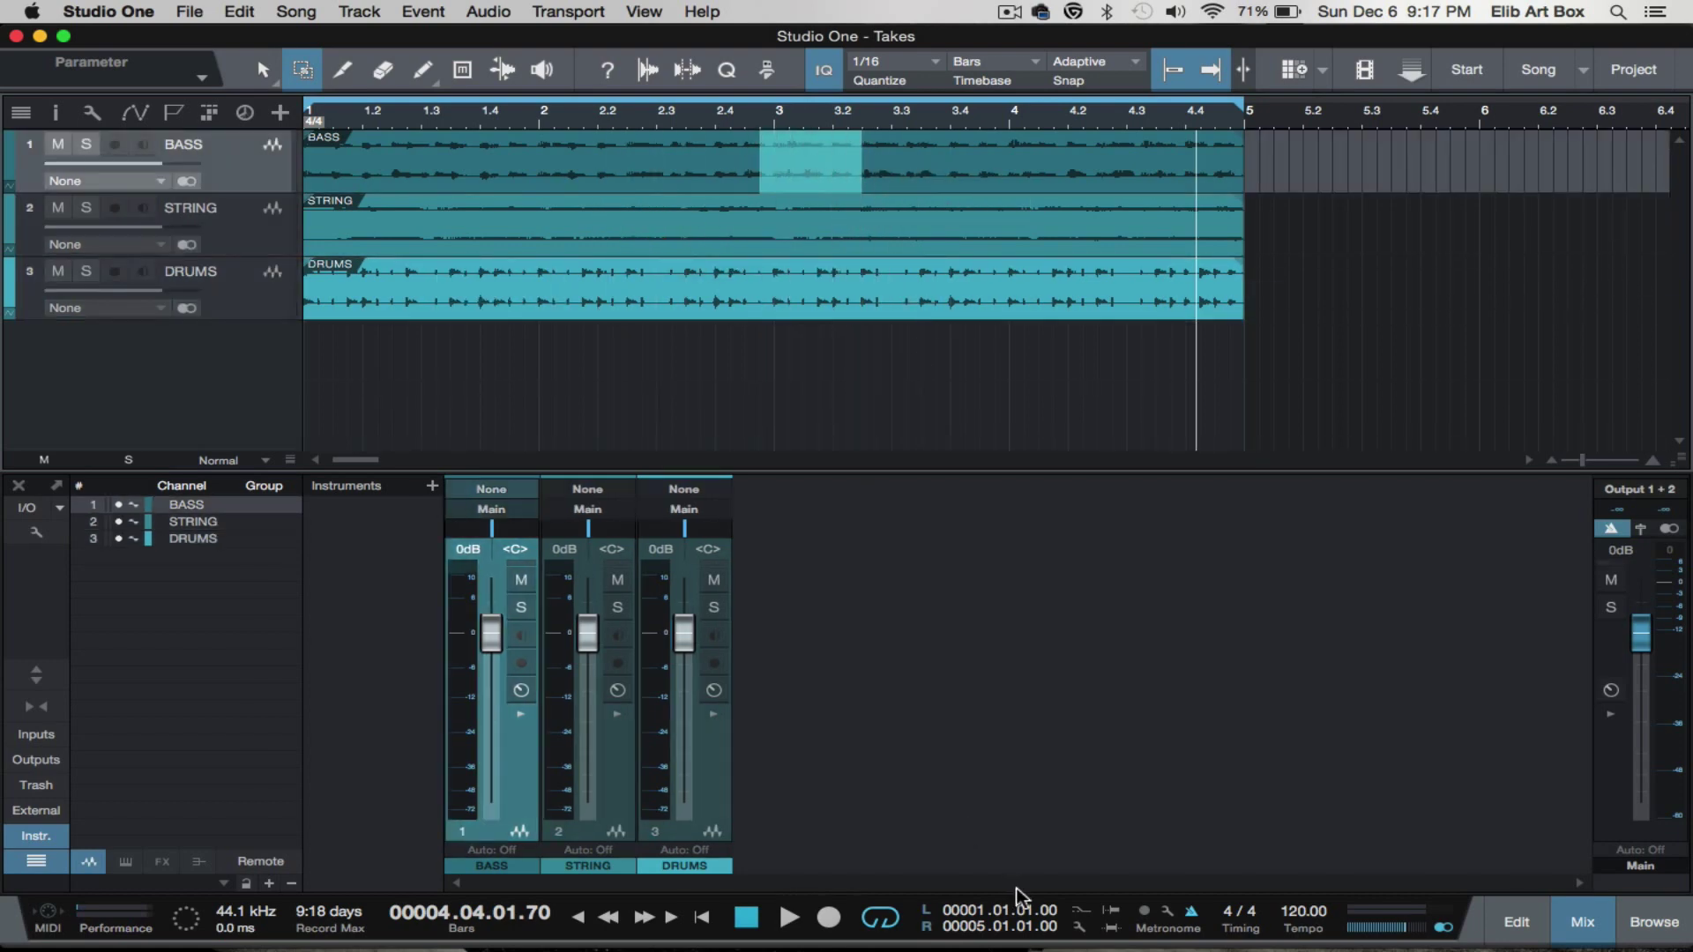
Show the Record Mode options above the transport and select the BASS track
click(1079, 927)
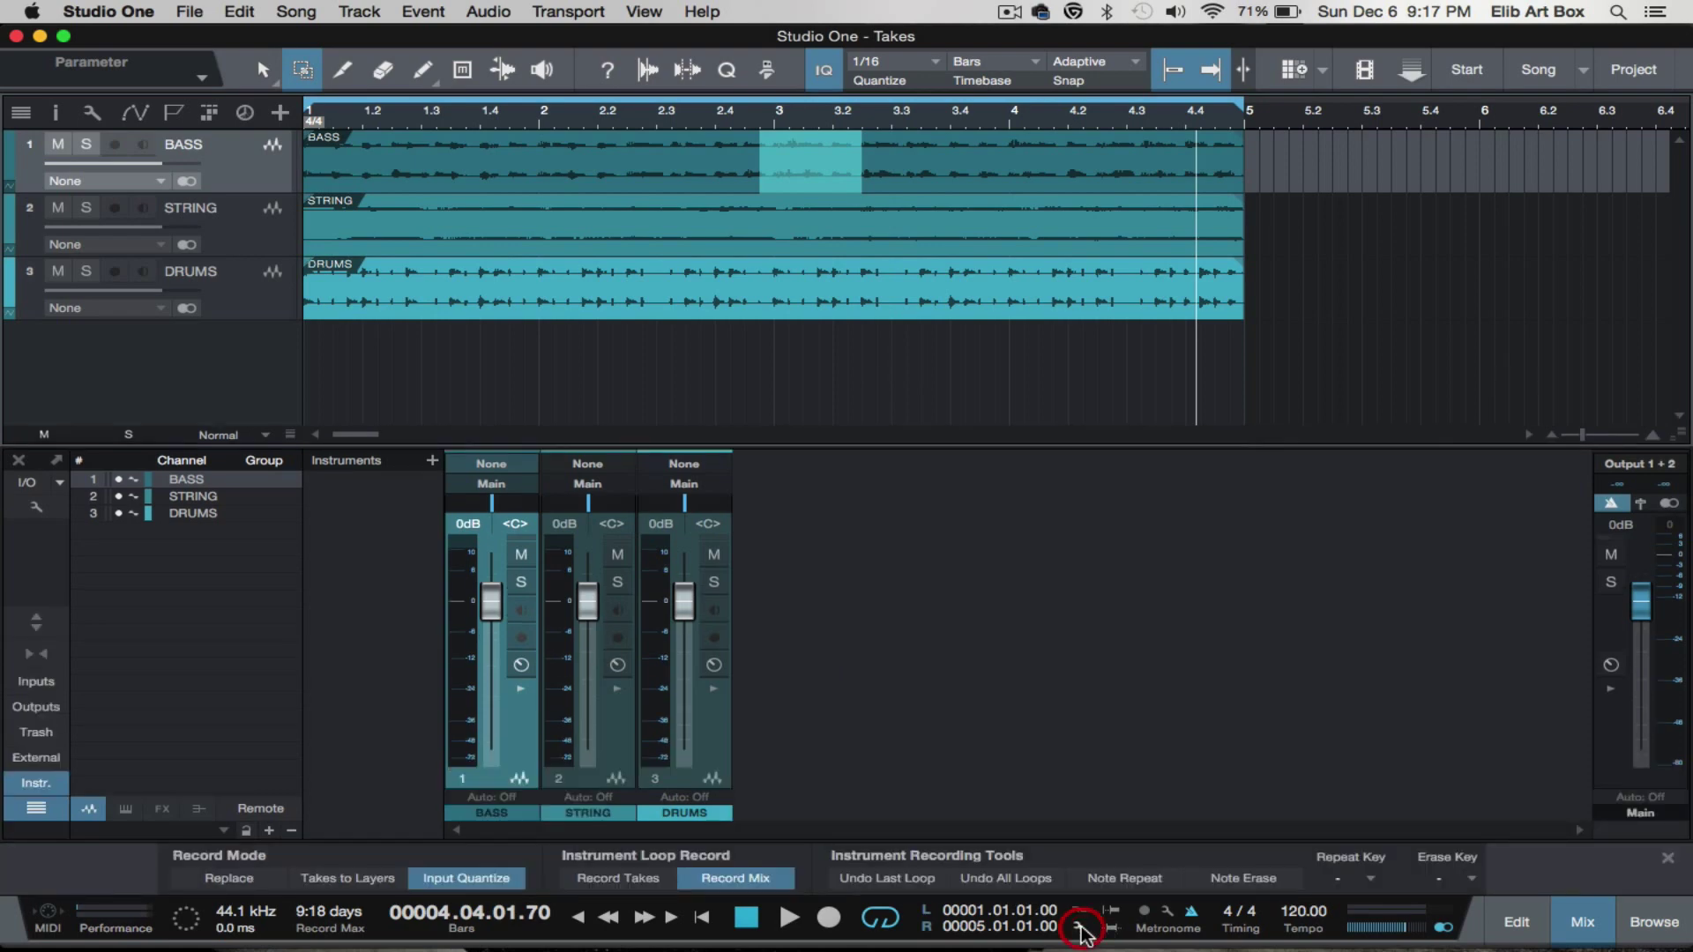
click(379, 881)
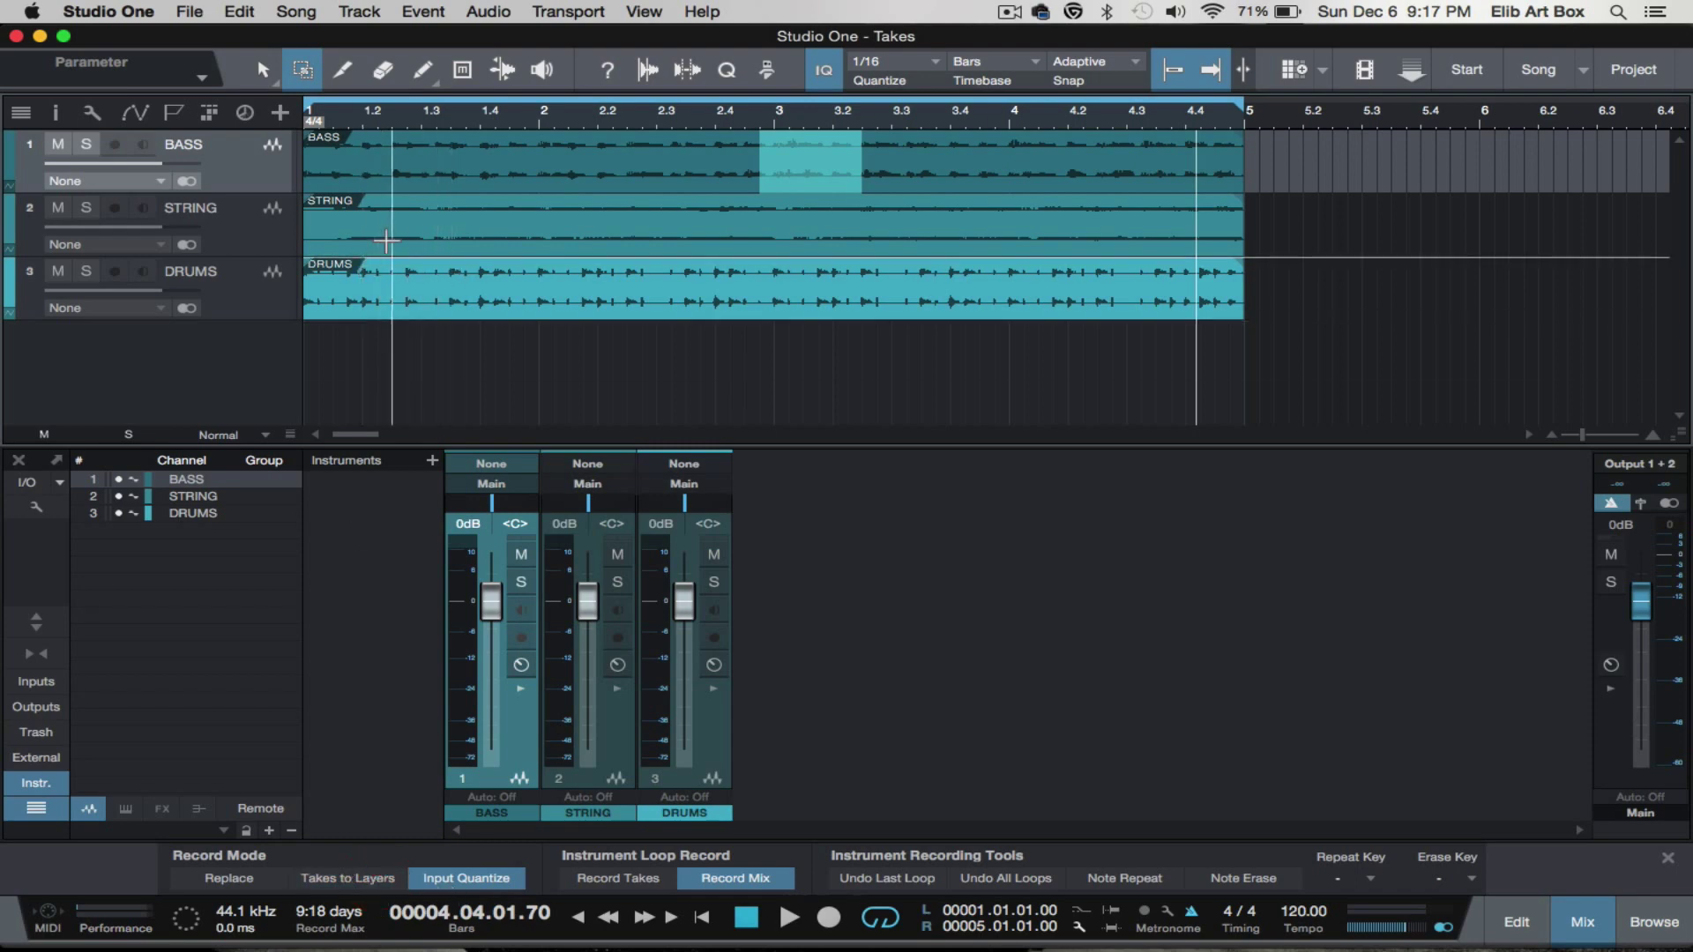
click(255, 240)
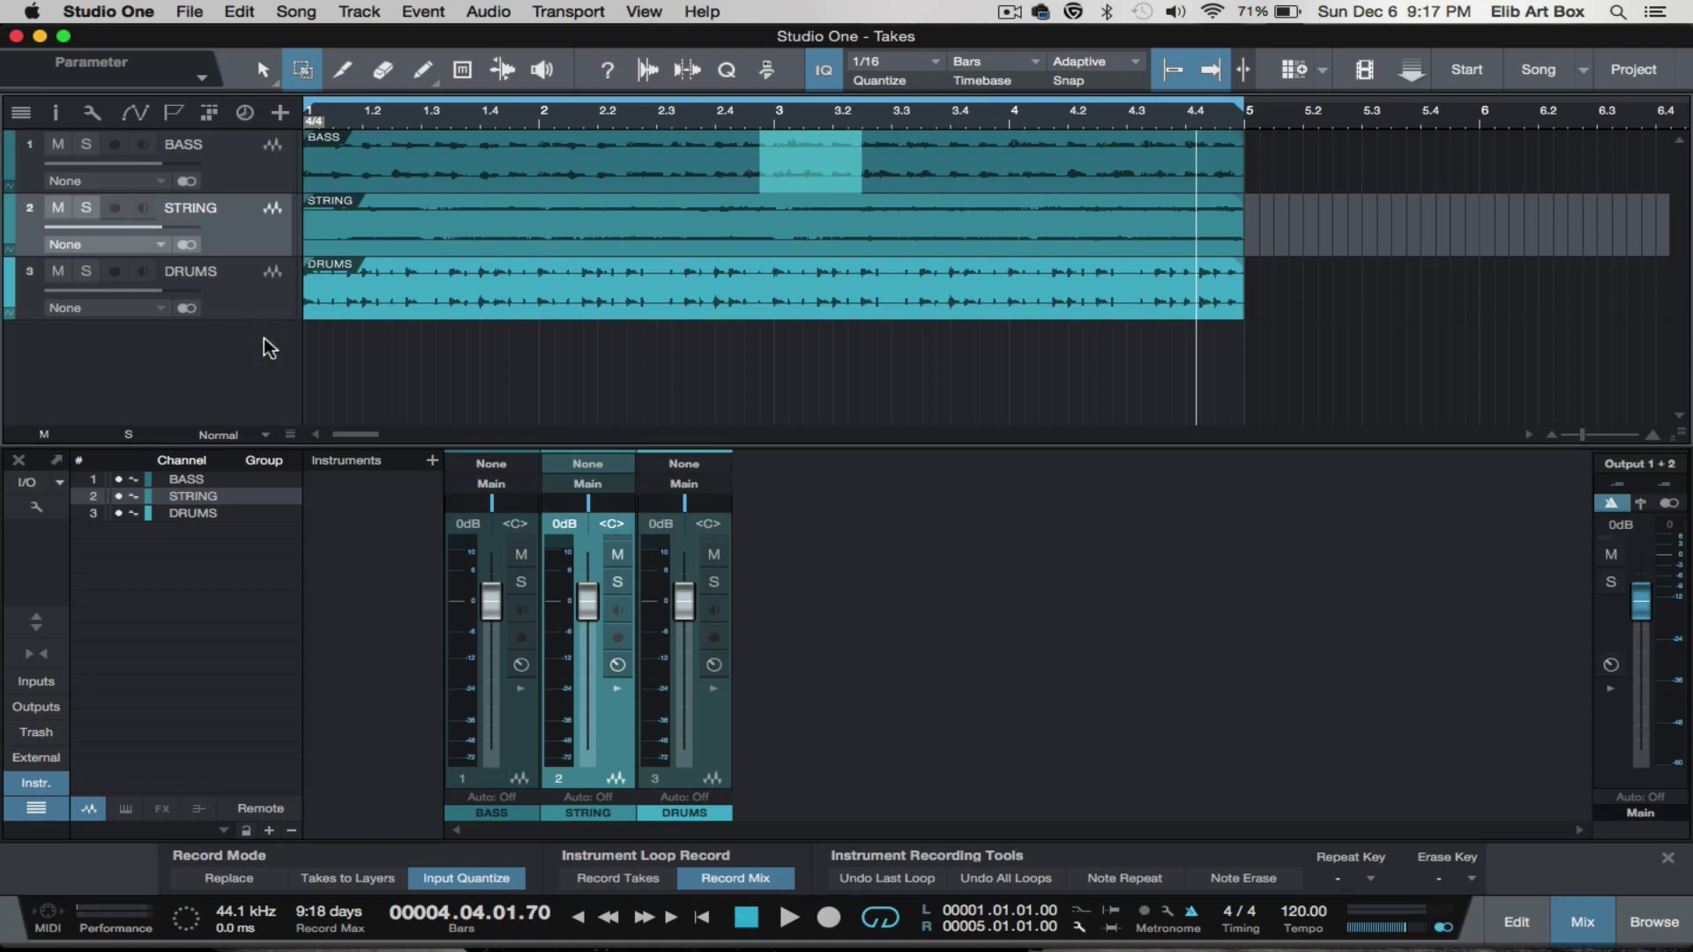
click(265, 180)
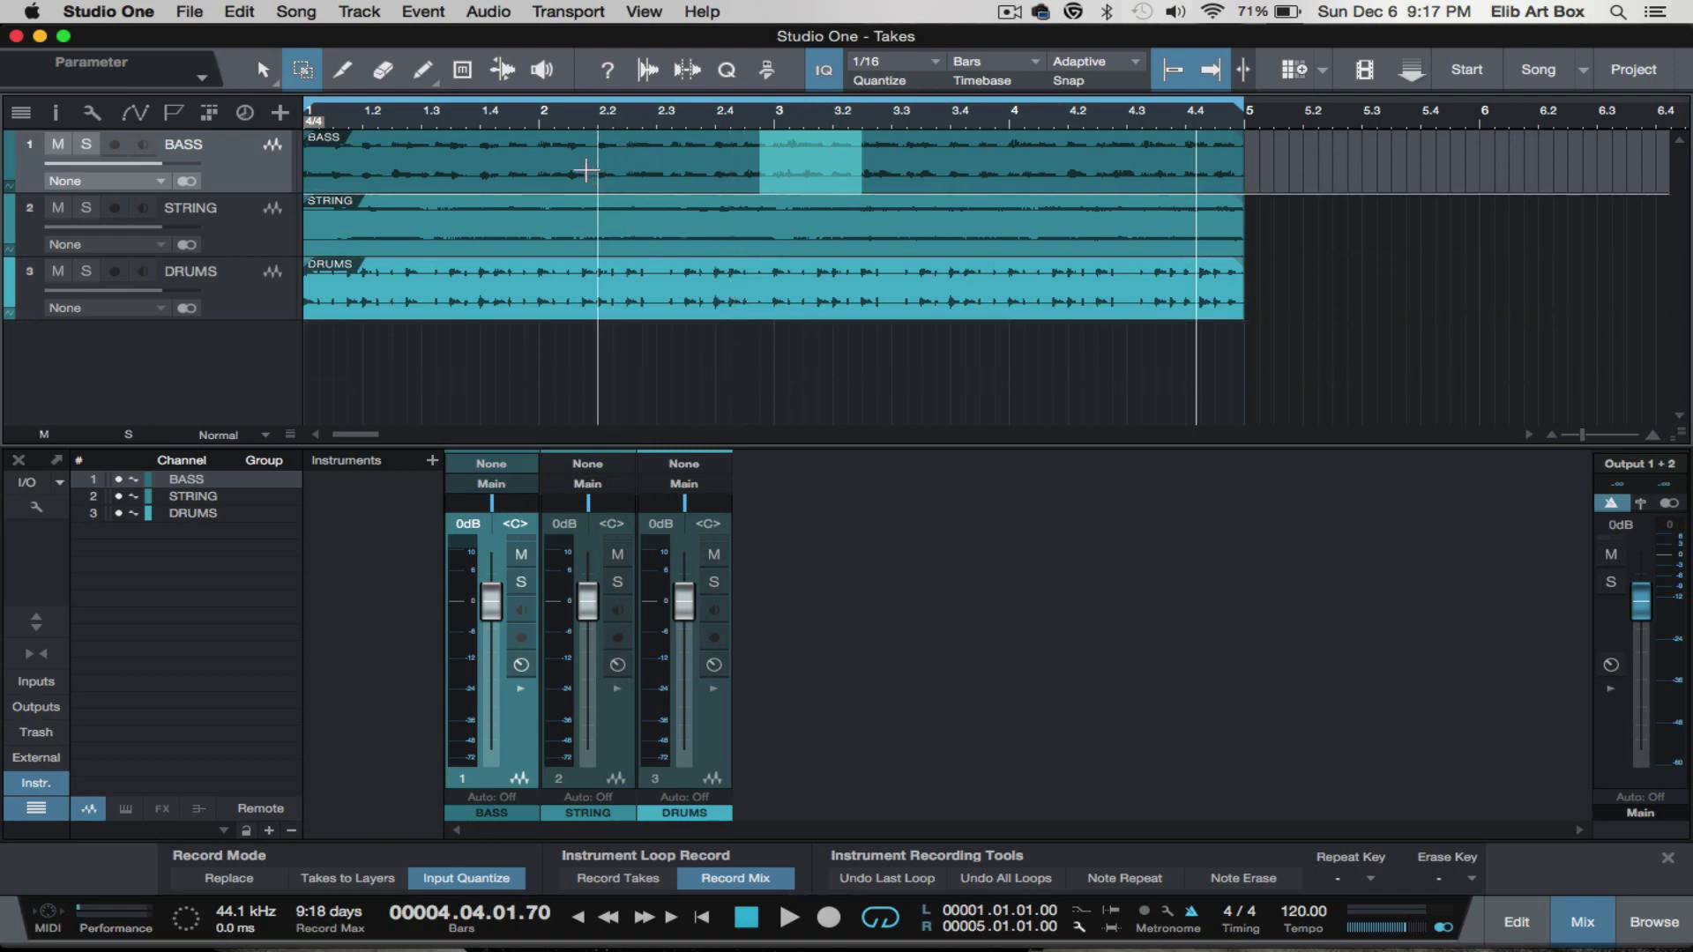
Mark trial comping ranges across the bars, alternating between the BASS, STRING and DRUMS clips
drag(580, 184, 650, 181)
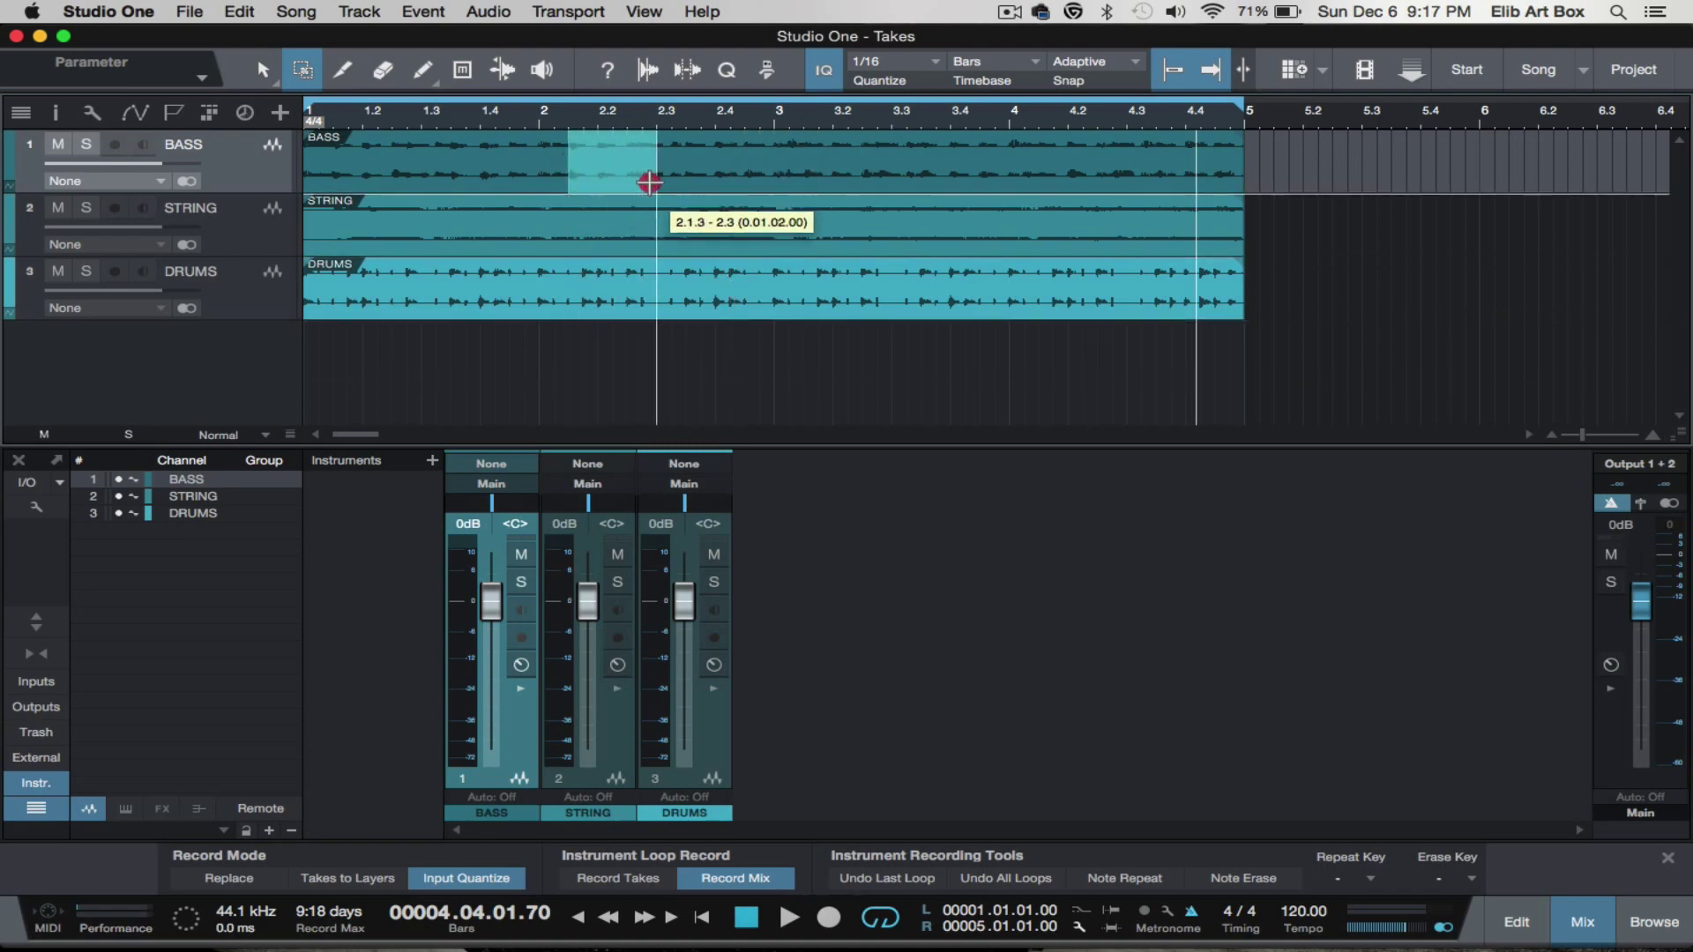
click(719, 240)
drag(718, 240, 886, 305)
drag(936, 167, 1112, 184)
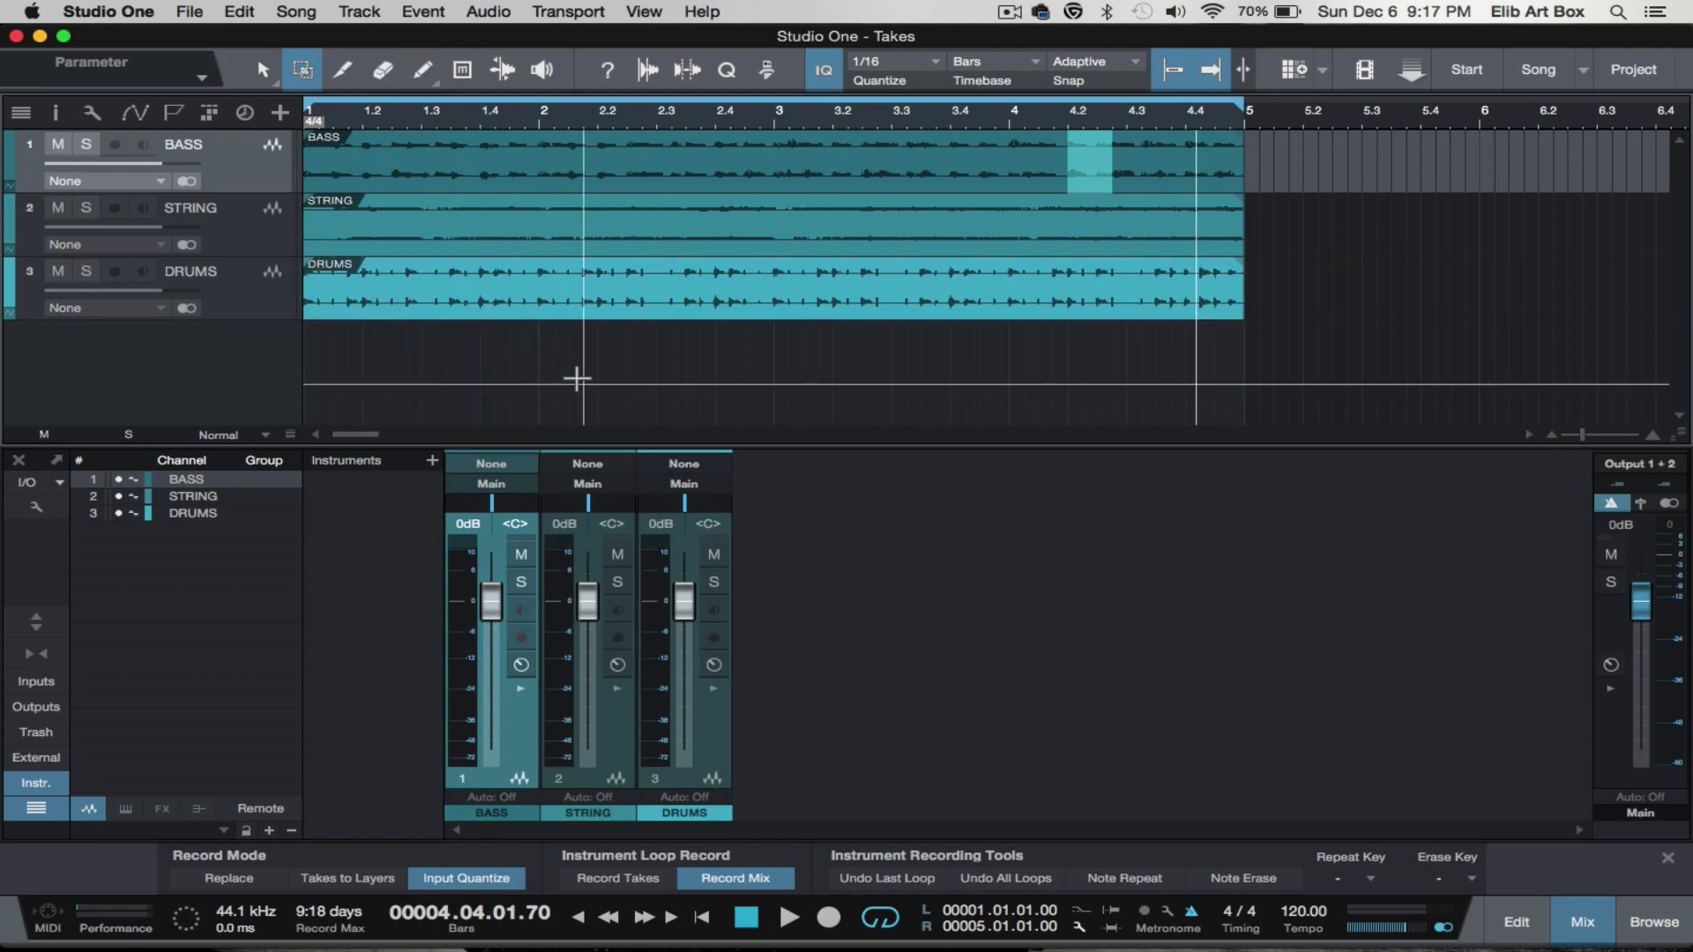
Solo the BASS track, clear the range selection and start playback
click(256, 228)
click(265, 294)
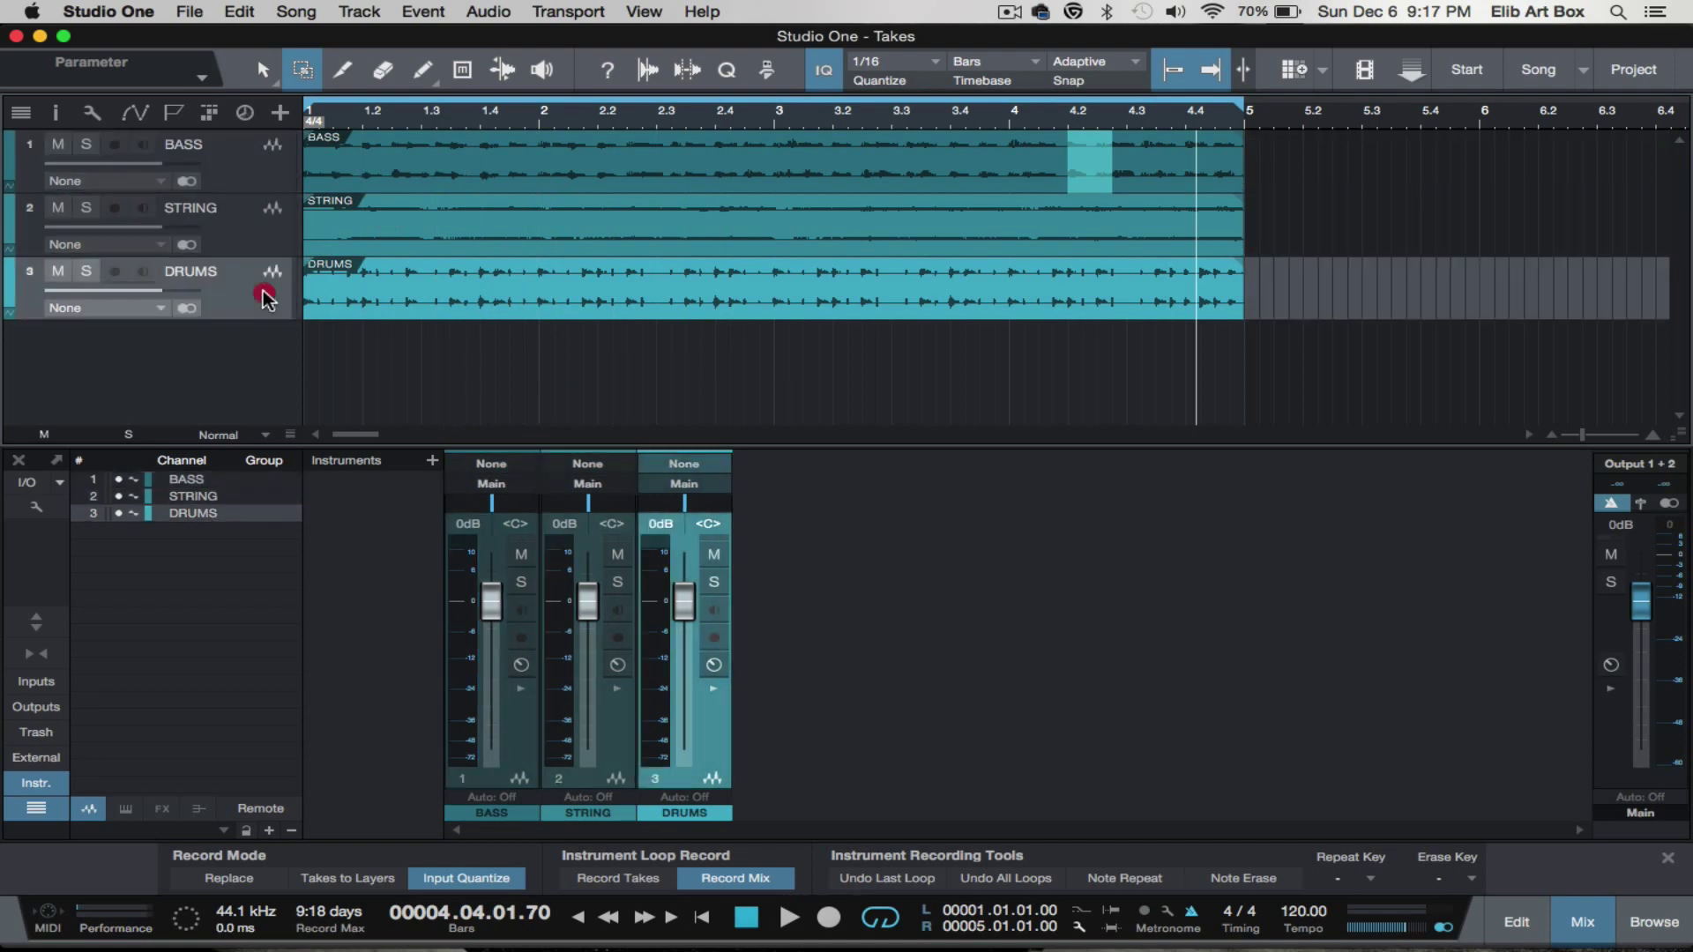
click(241, 164)
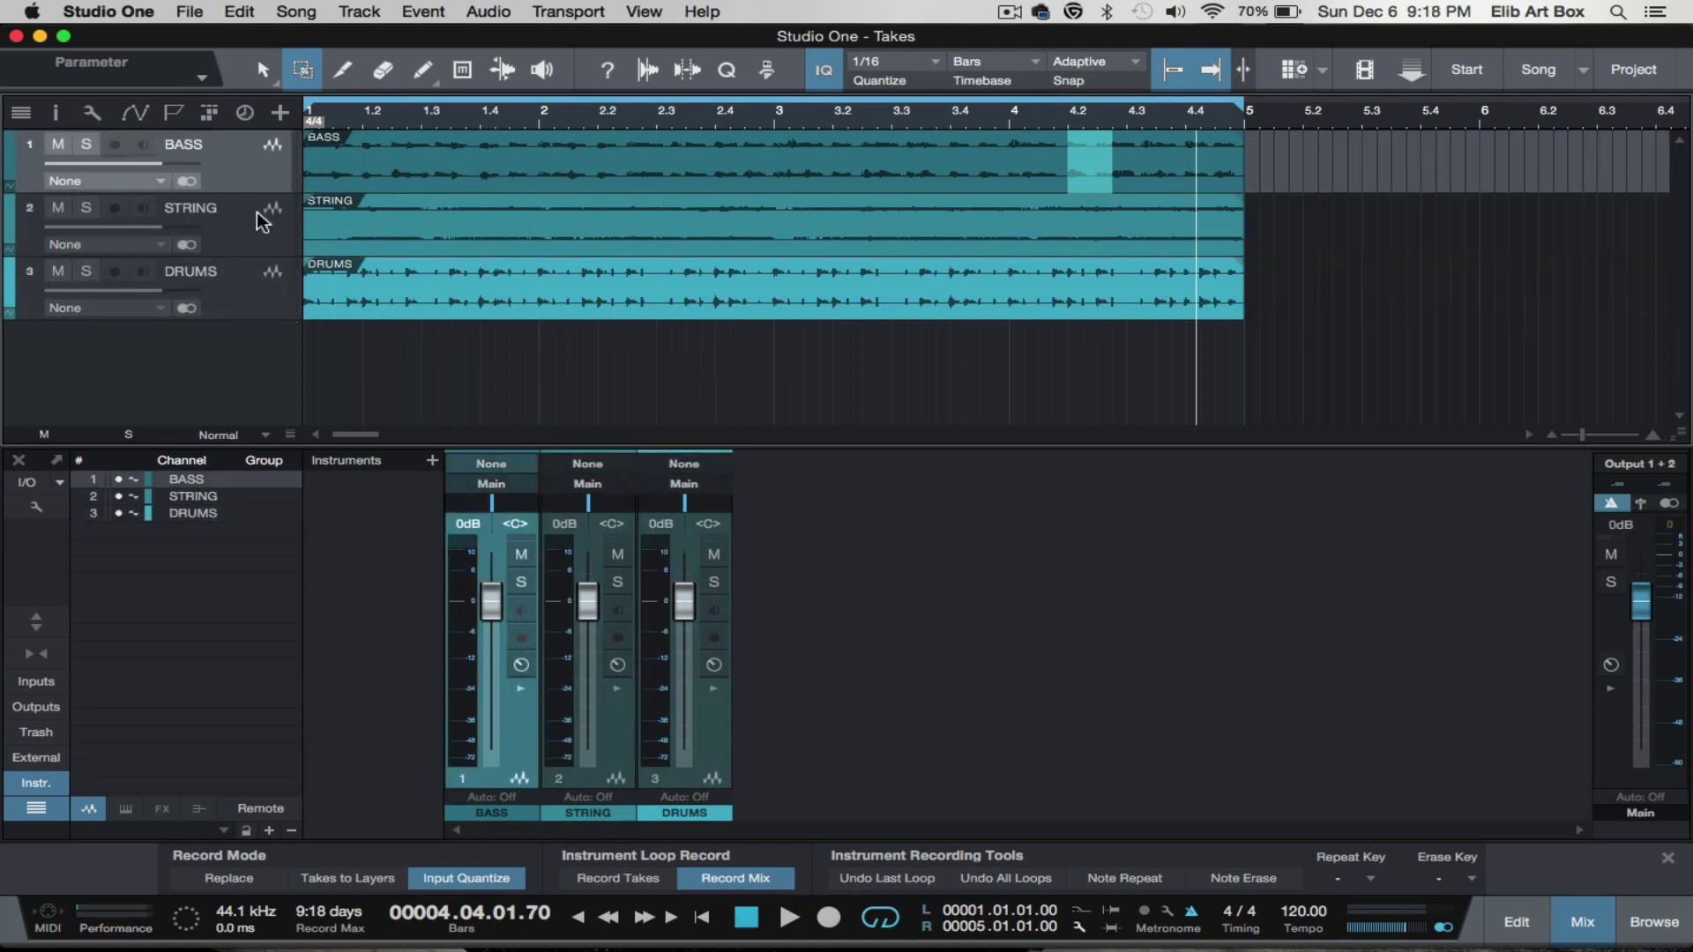
click(90, 147)
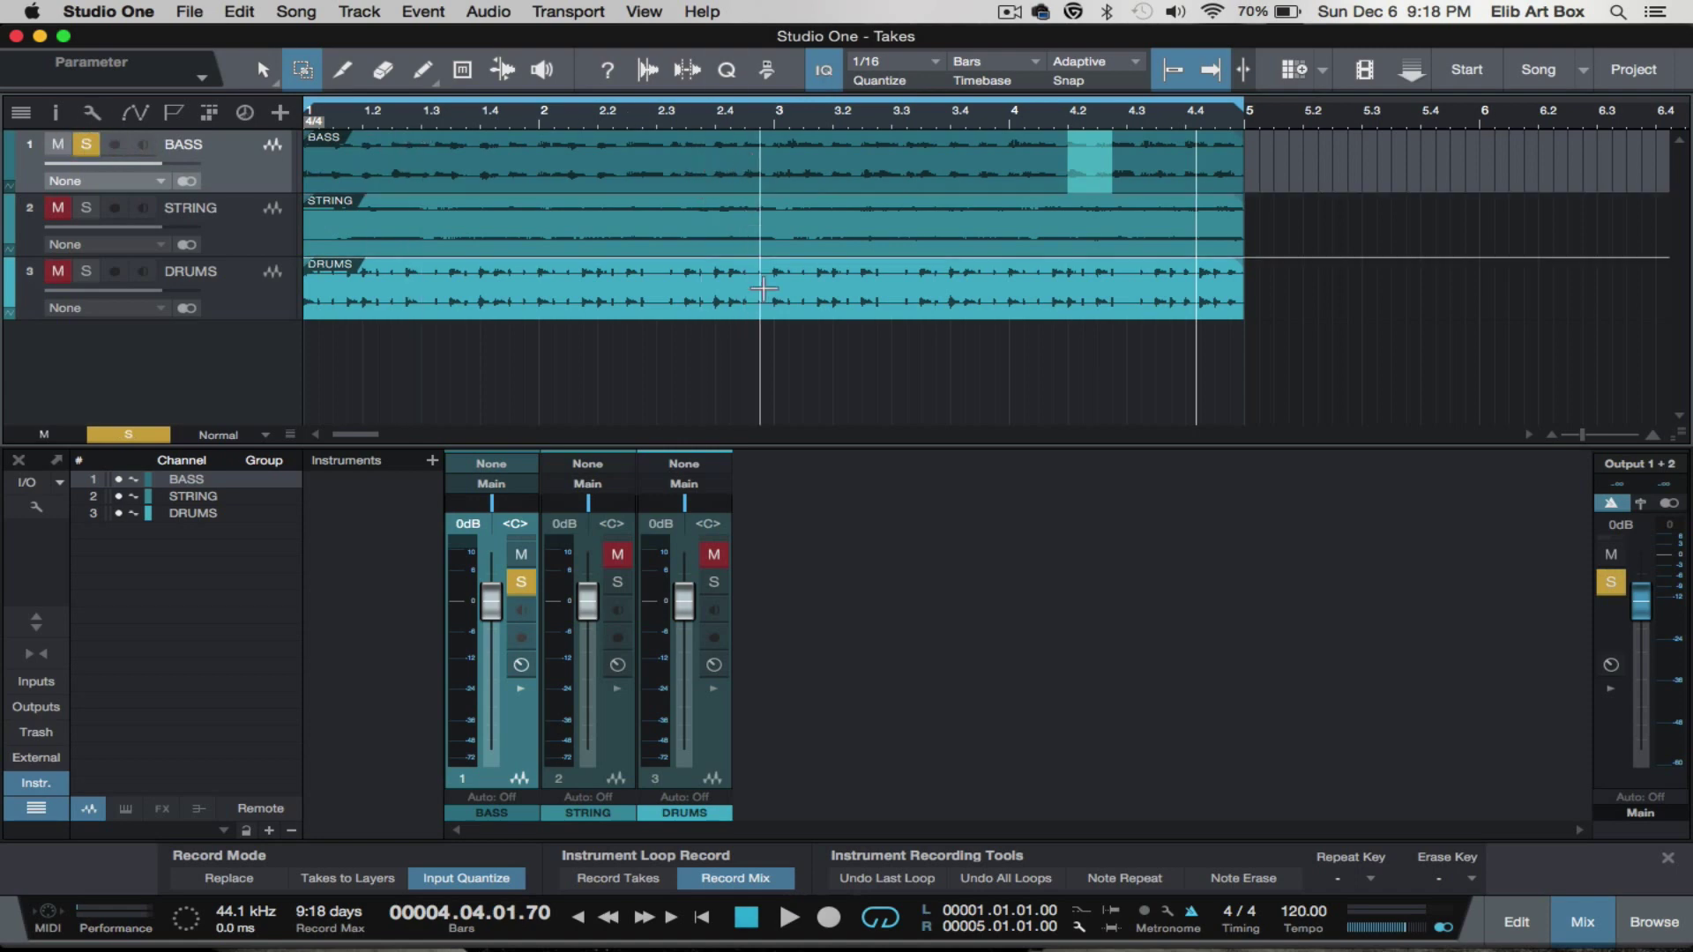
click(839, 359)
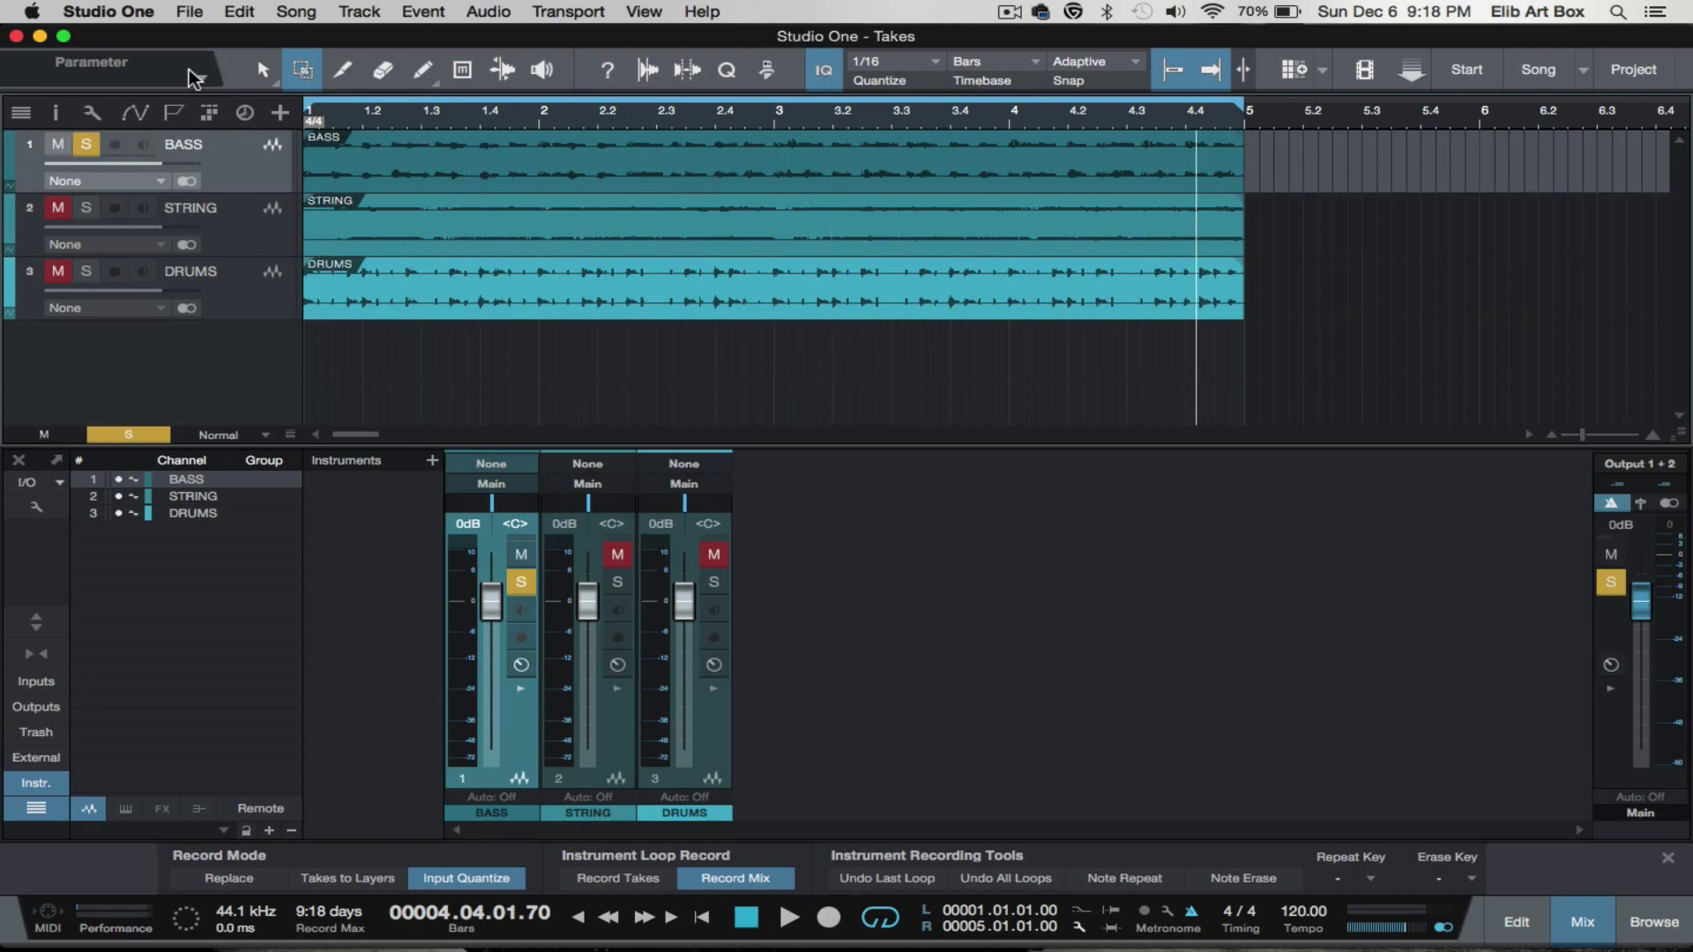
key(space)
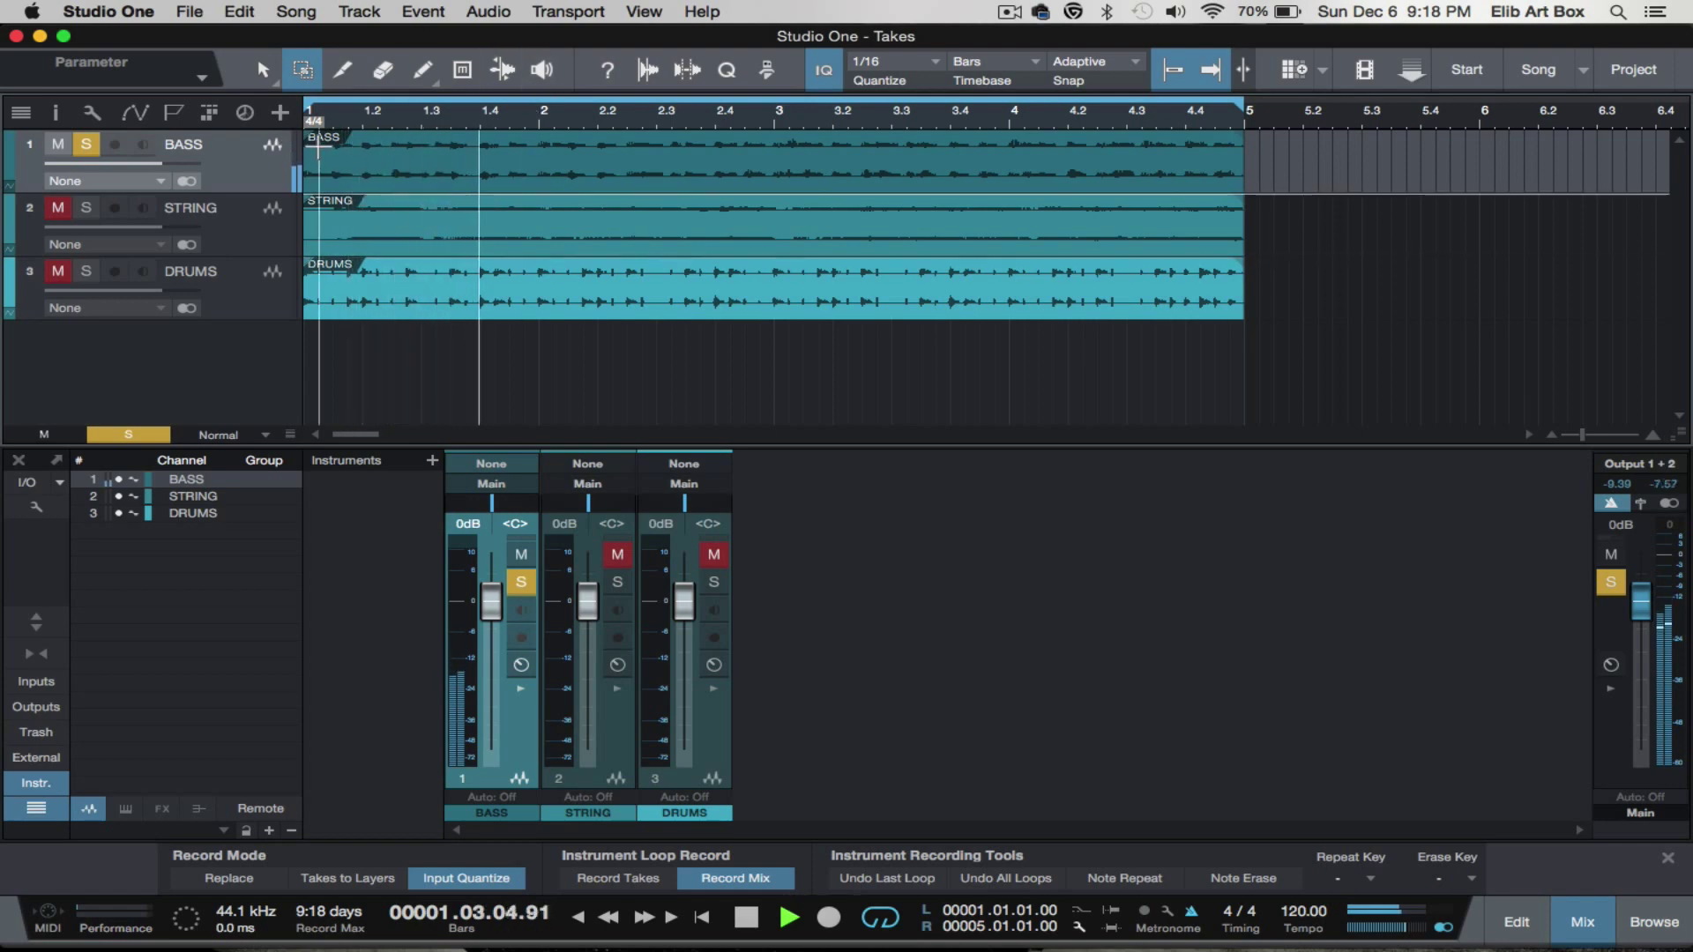
Bring STRING and DRUMS into the solo during playback, lowering STRING's volume to -1.1 dB
click(86, 210)
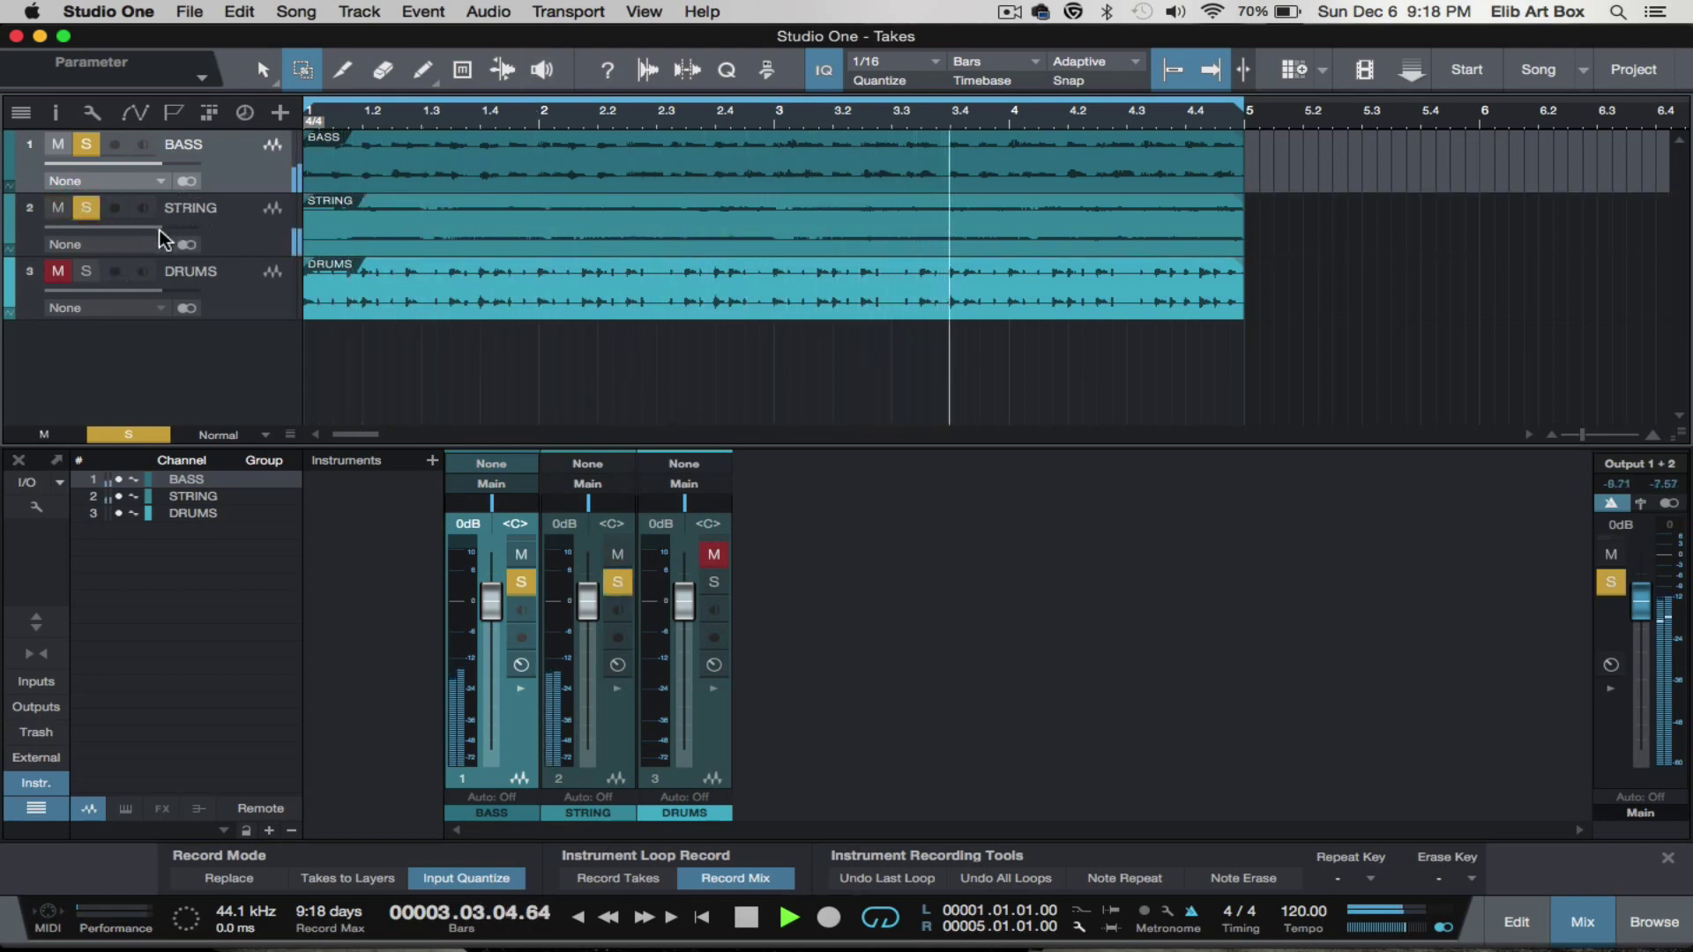
drag(161, 227, 154, 231)
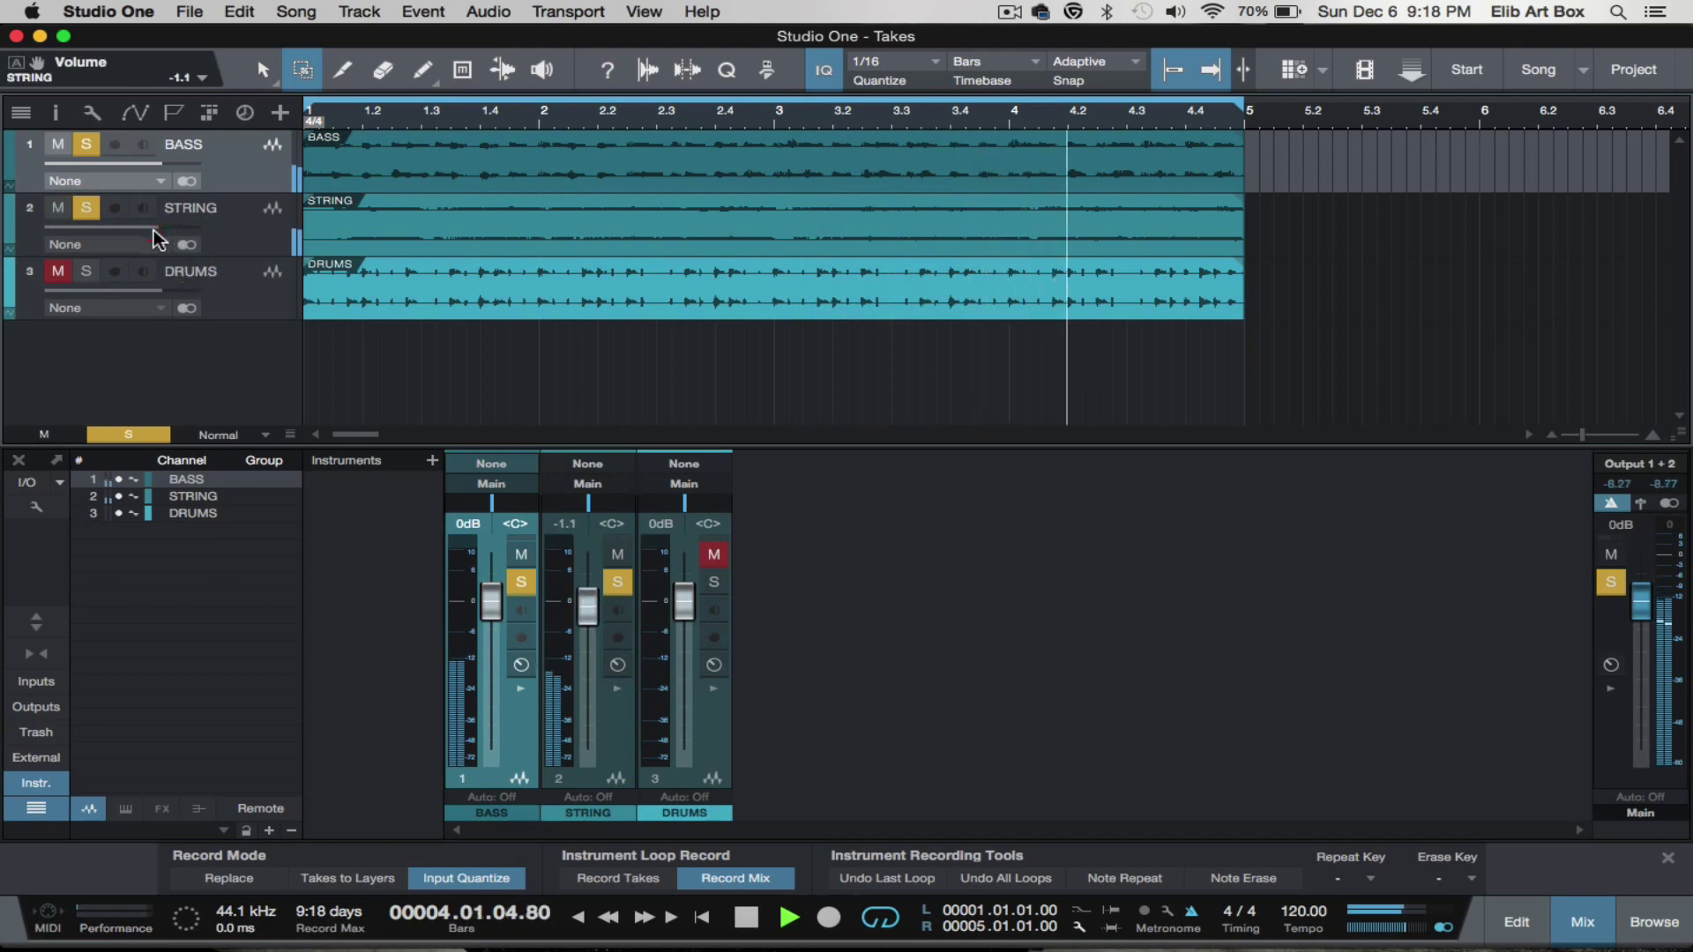
click(86, 272)
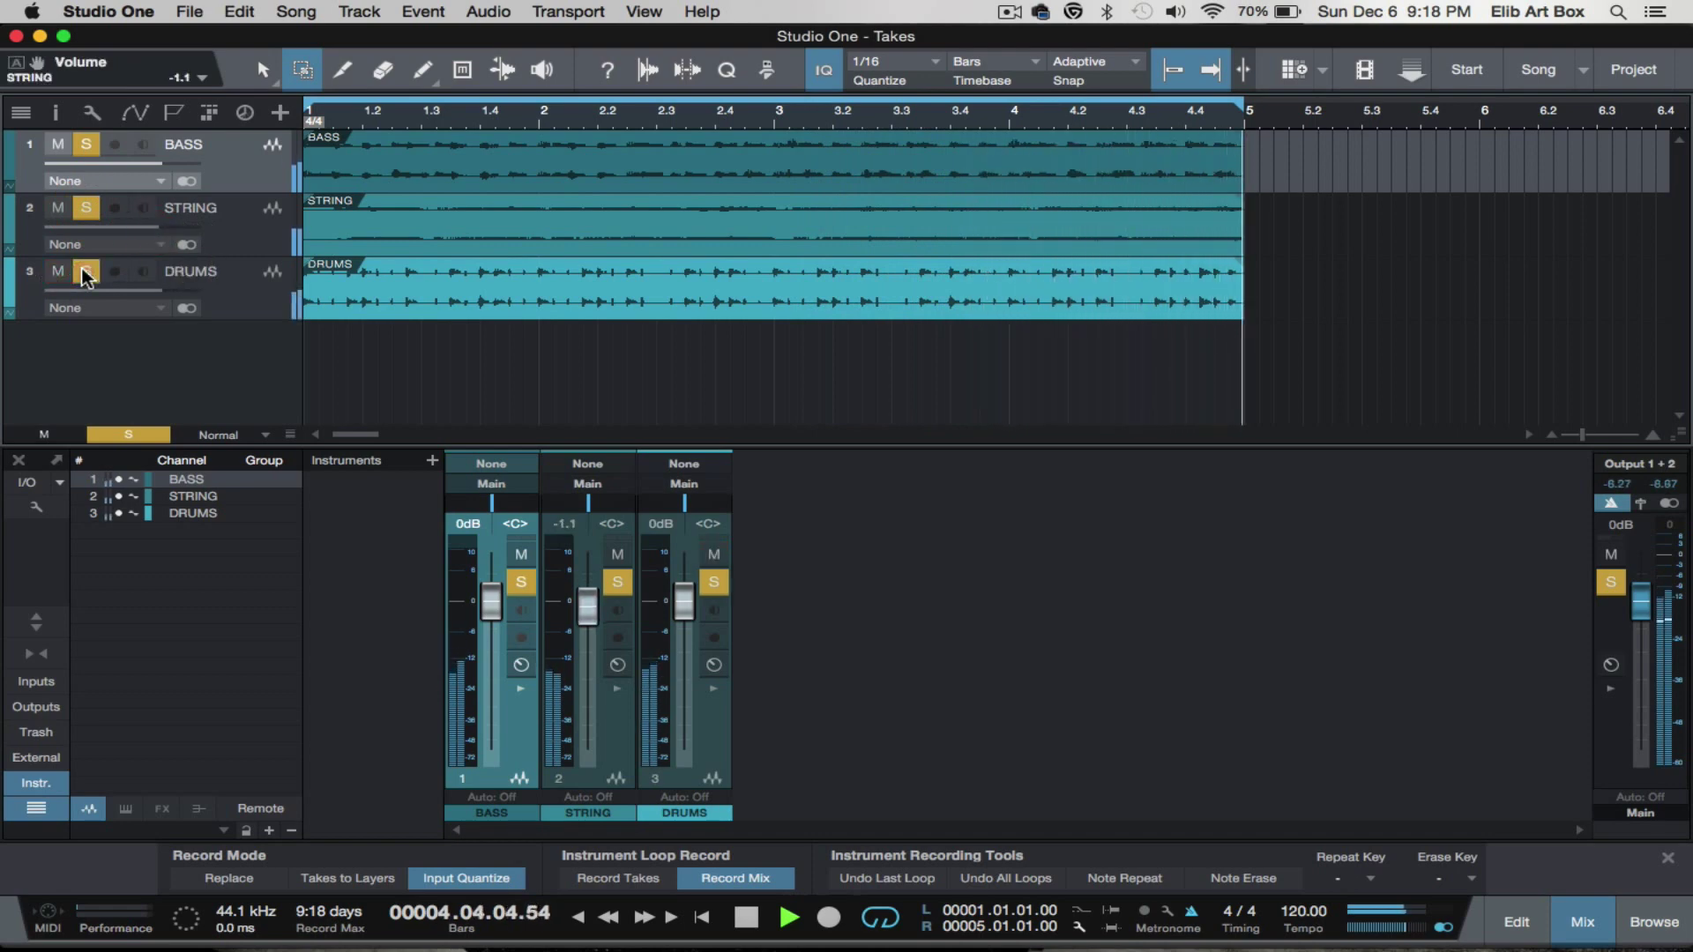
Clear all track solos and stop playback
click(137, 432)
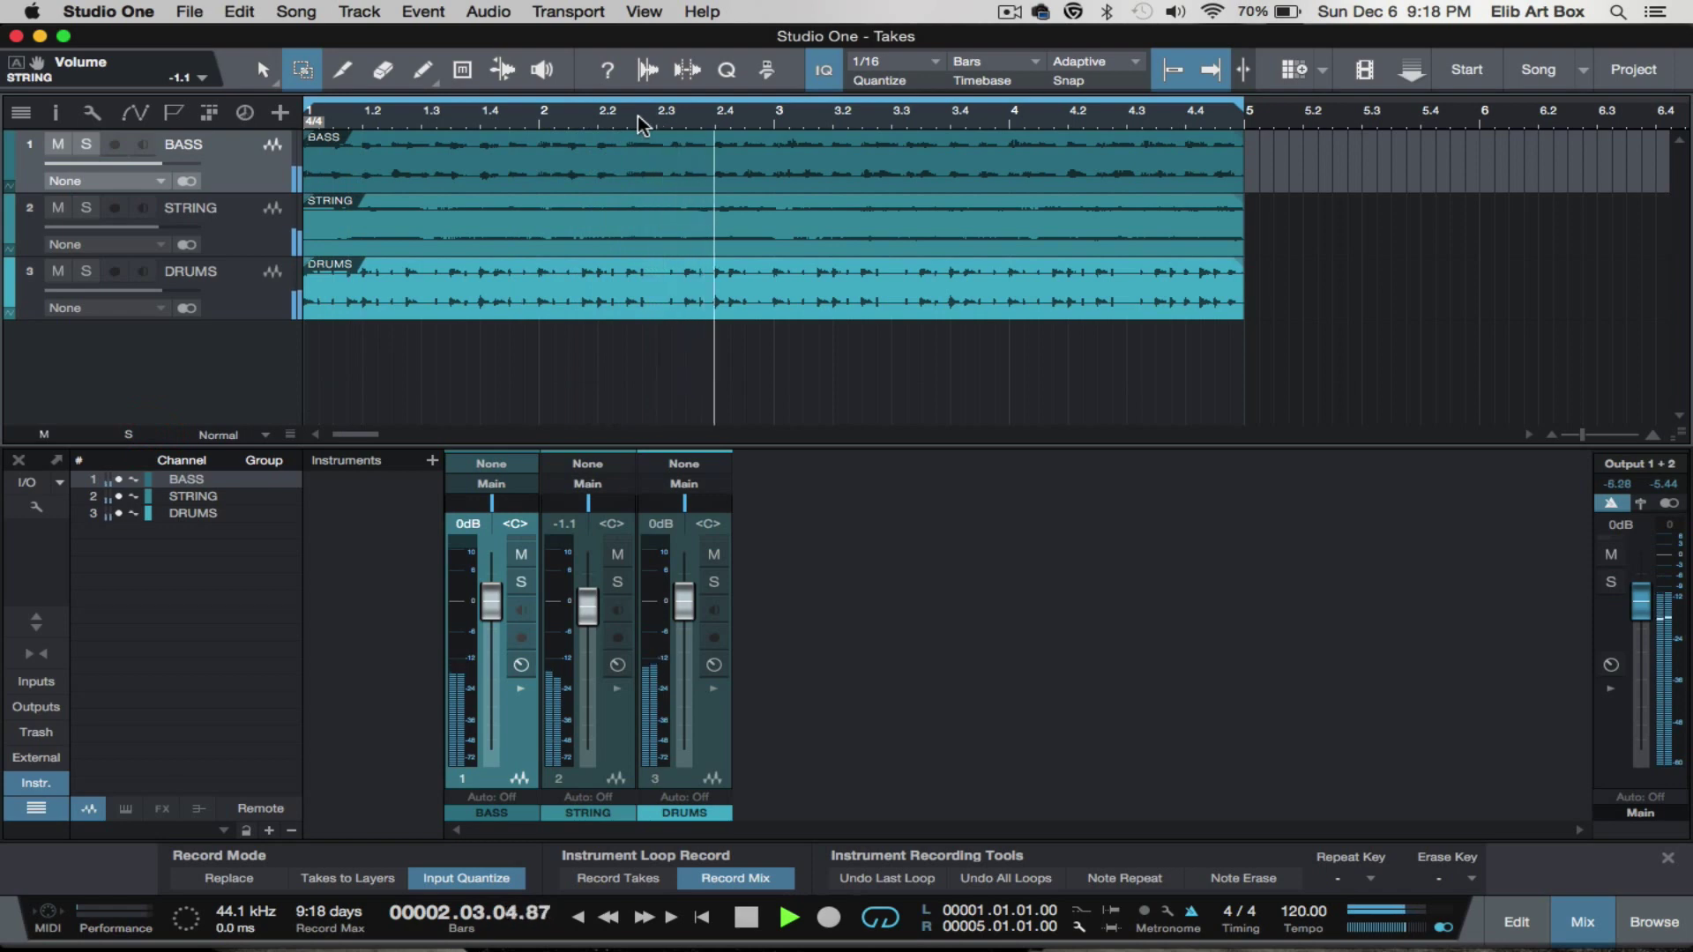
key(space)
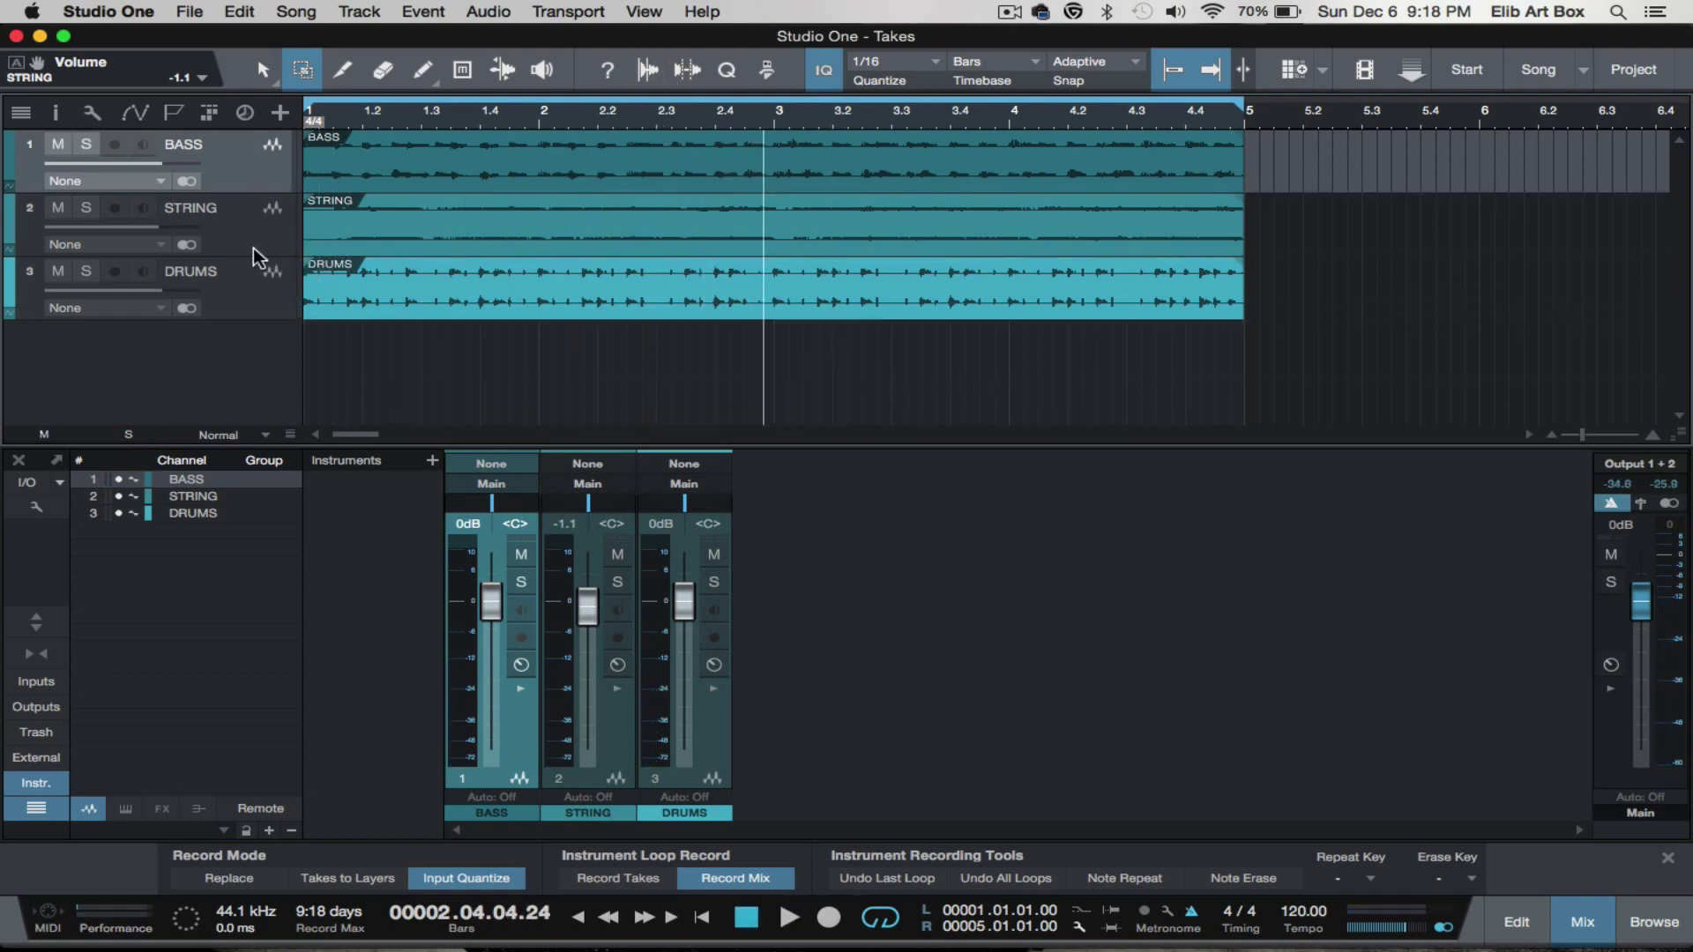
Add one stereo audio track named Music Comping below DRUMS and move it above the BASS track
click(233, 228)
click(246, 307)
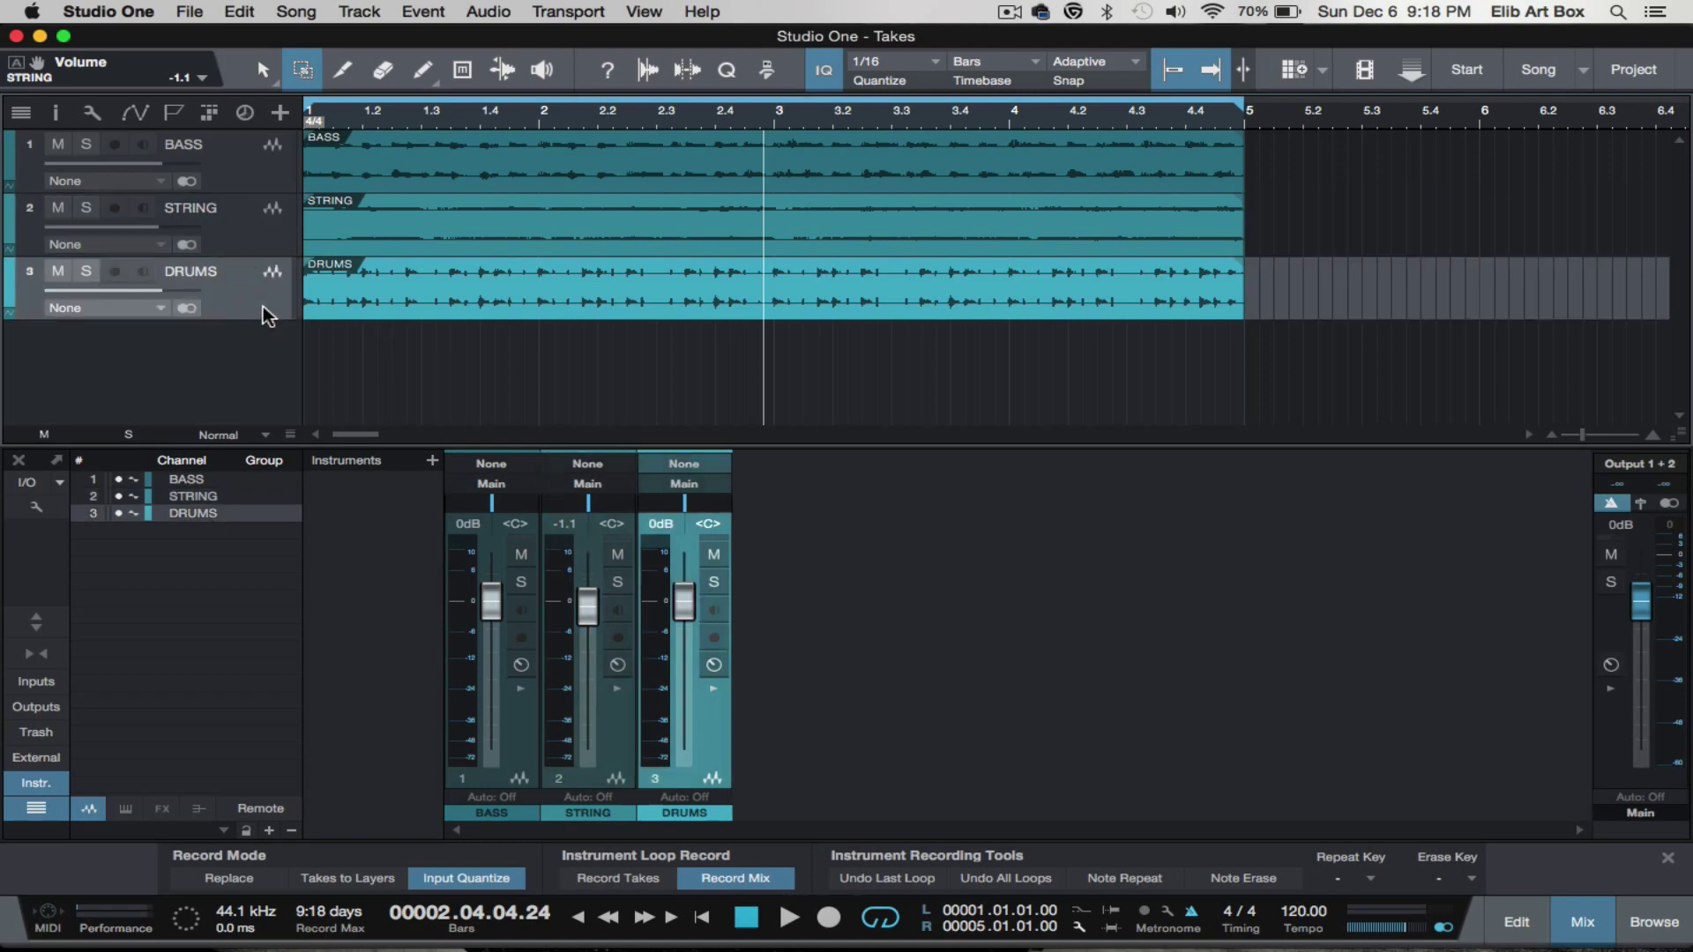
key(t)
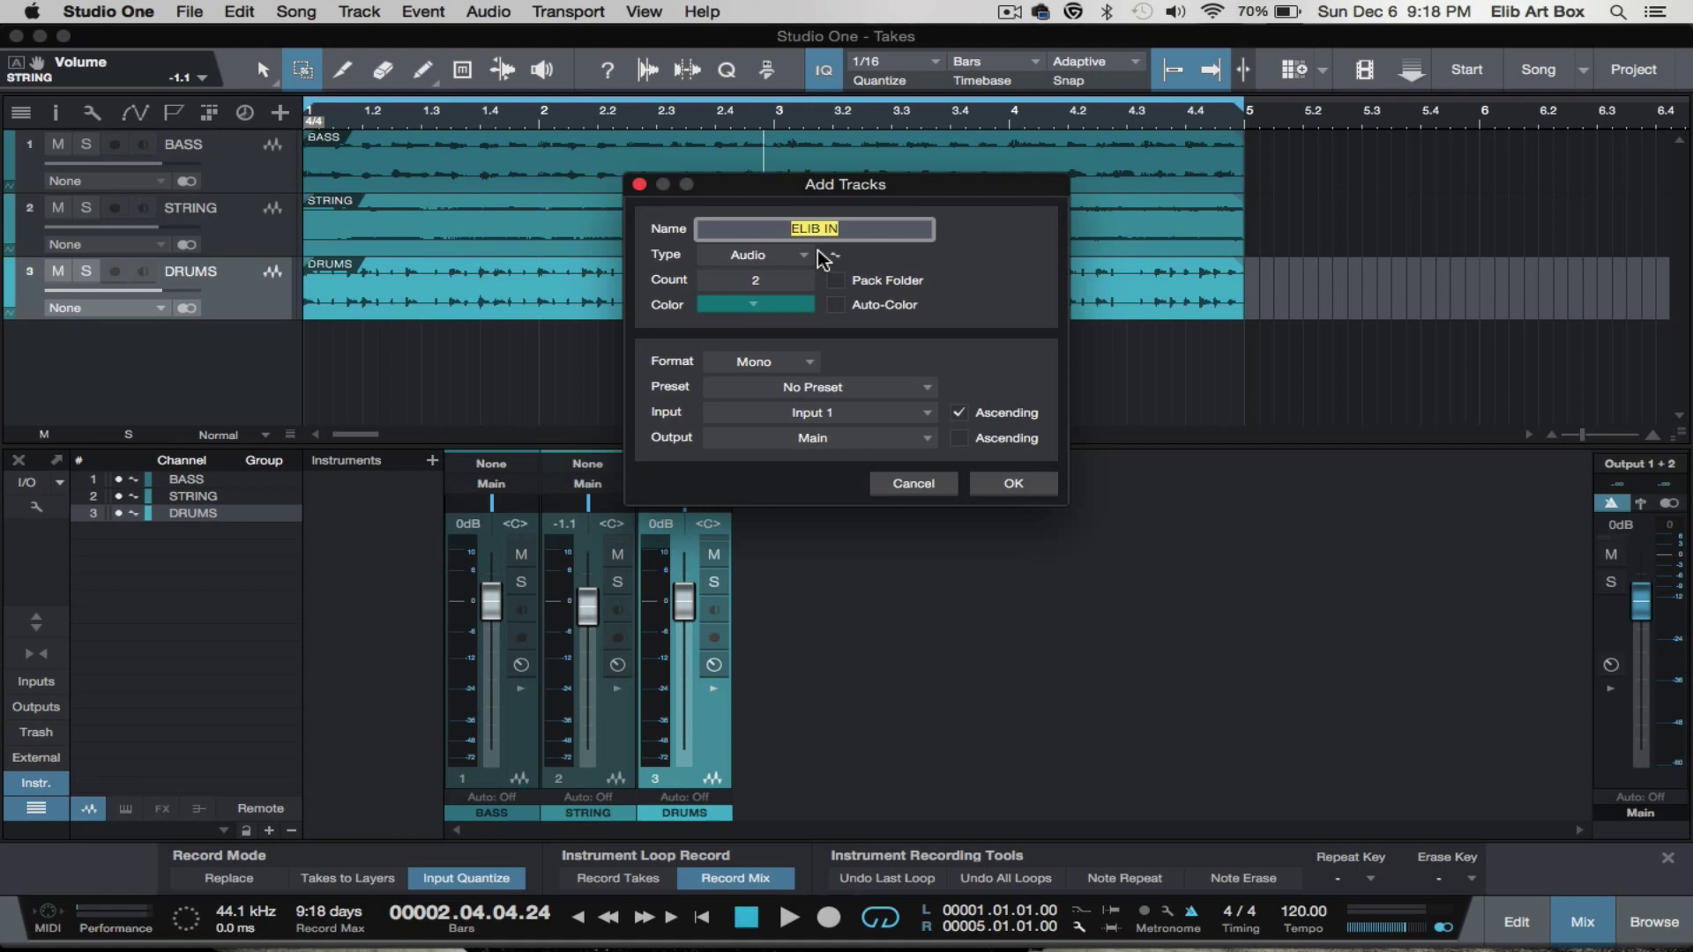
text(C)
text(usic Compo)
text(ing)
click(772, 273)
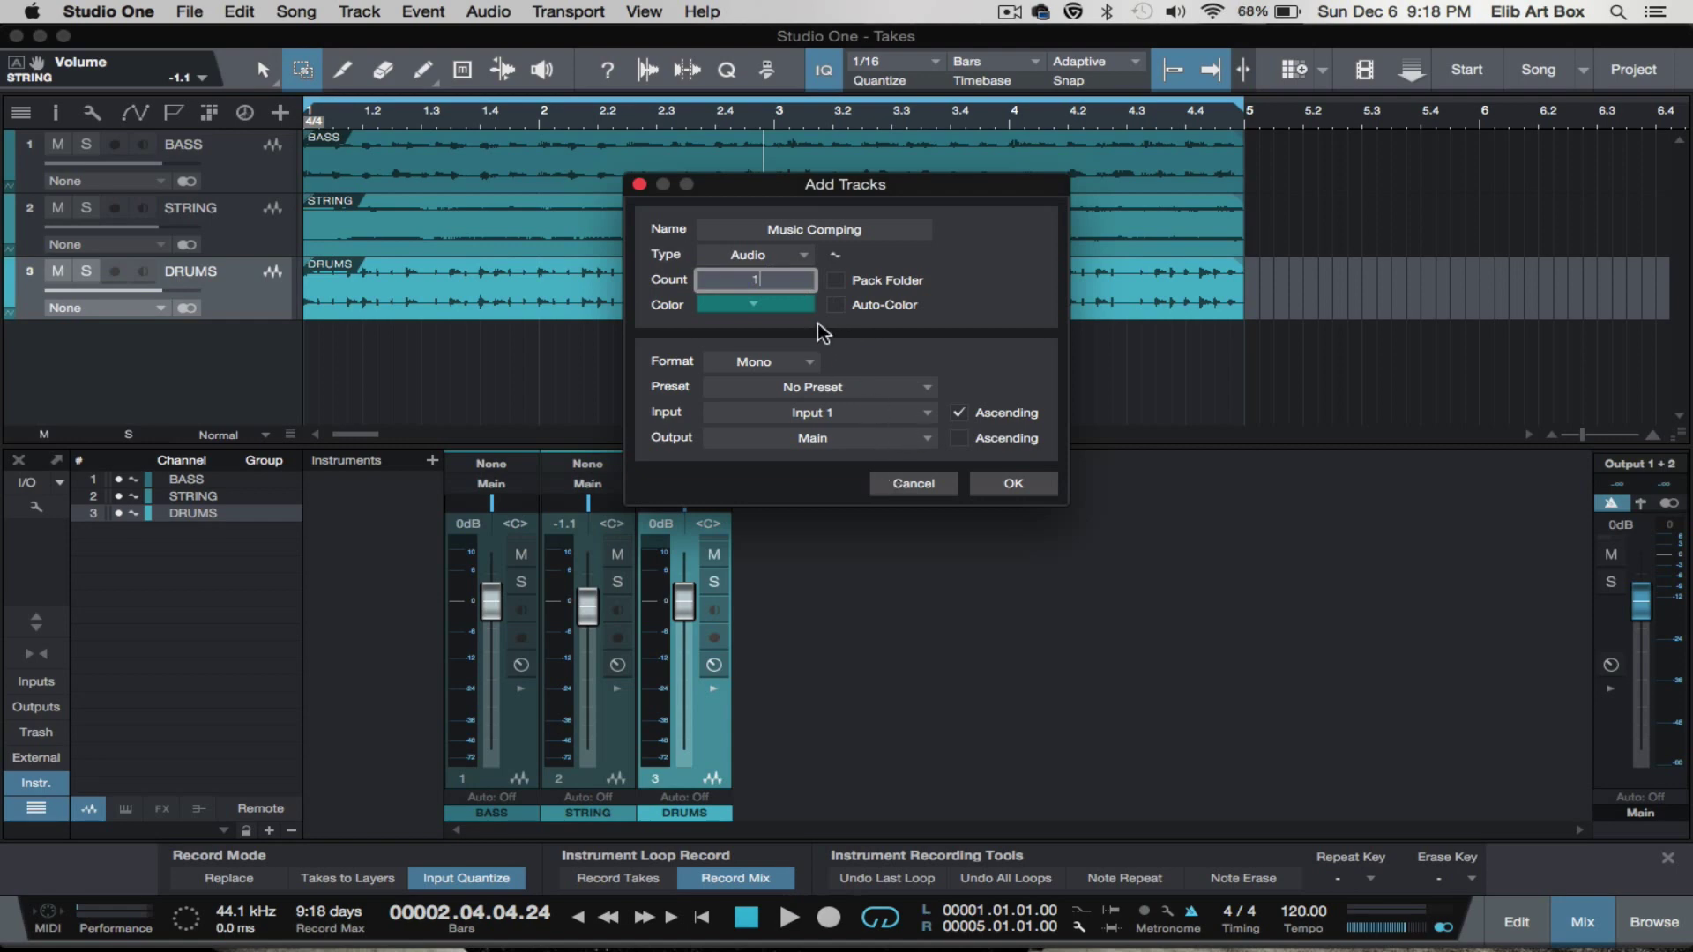
click(776, 363)
click(780, 406)
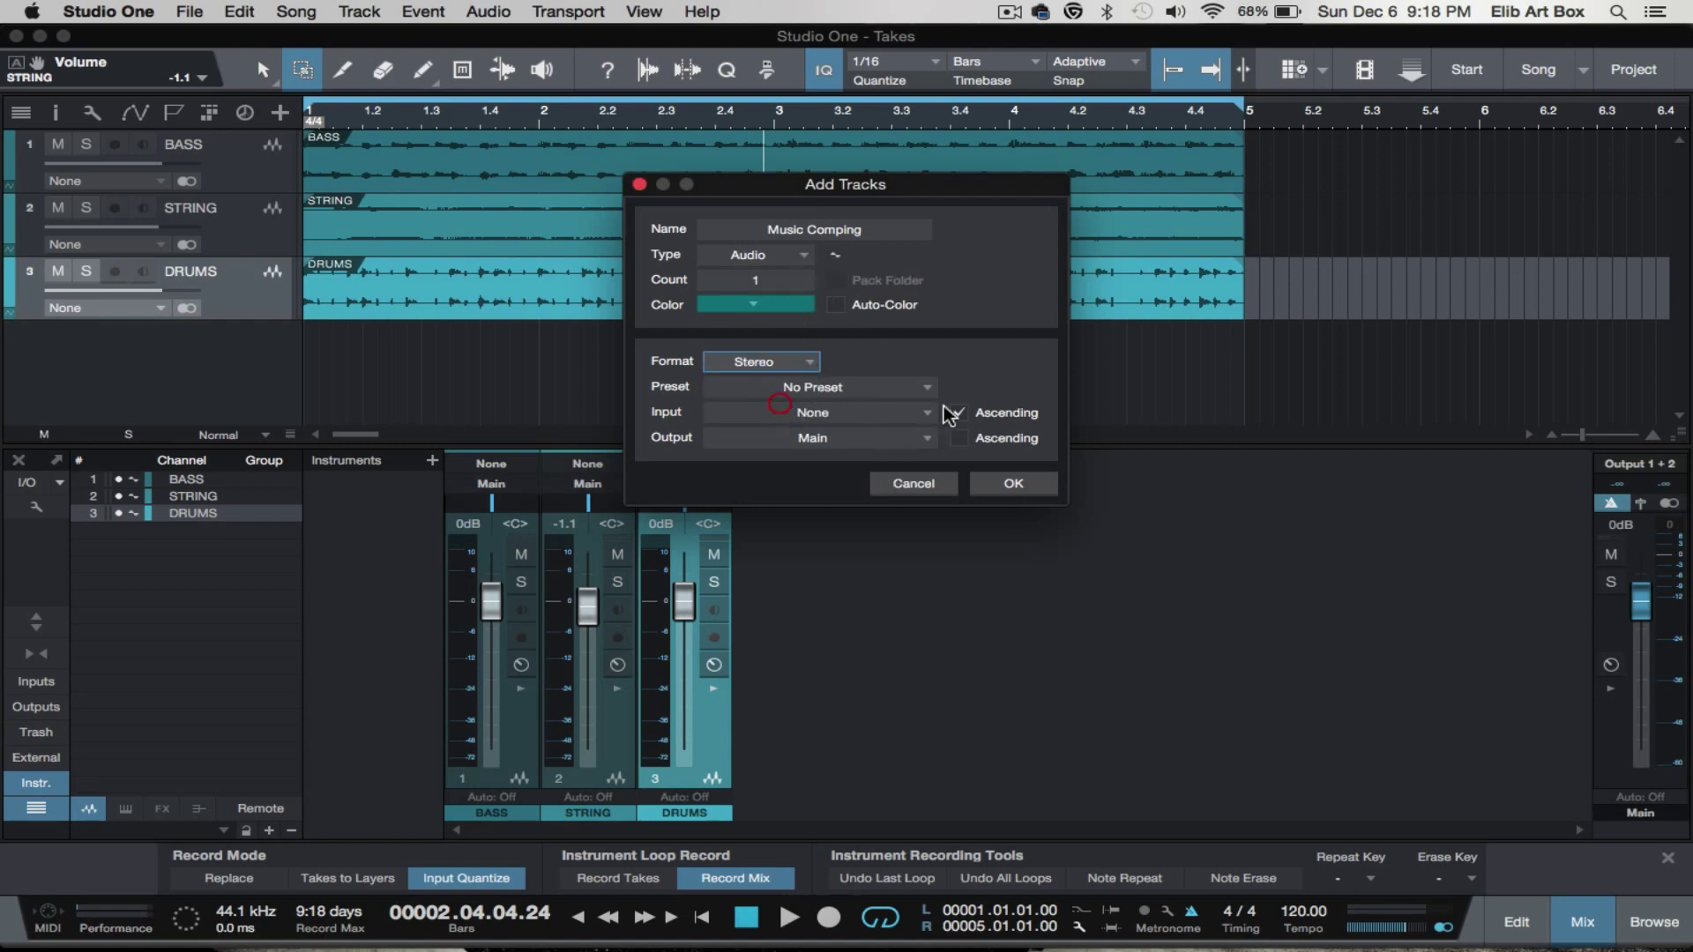
click(1013, 486)
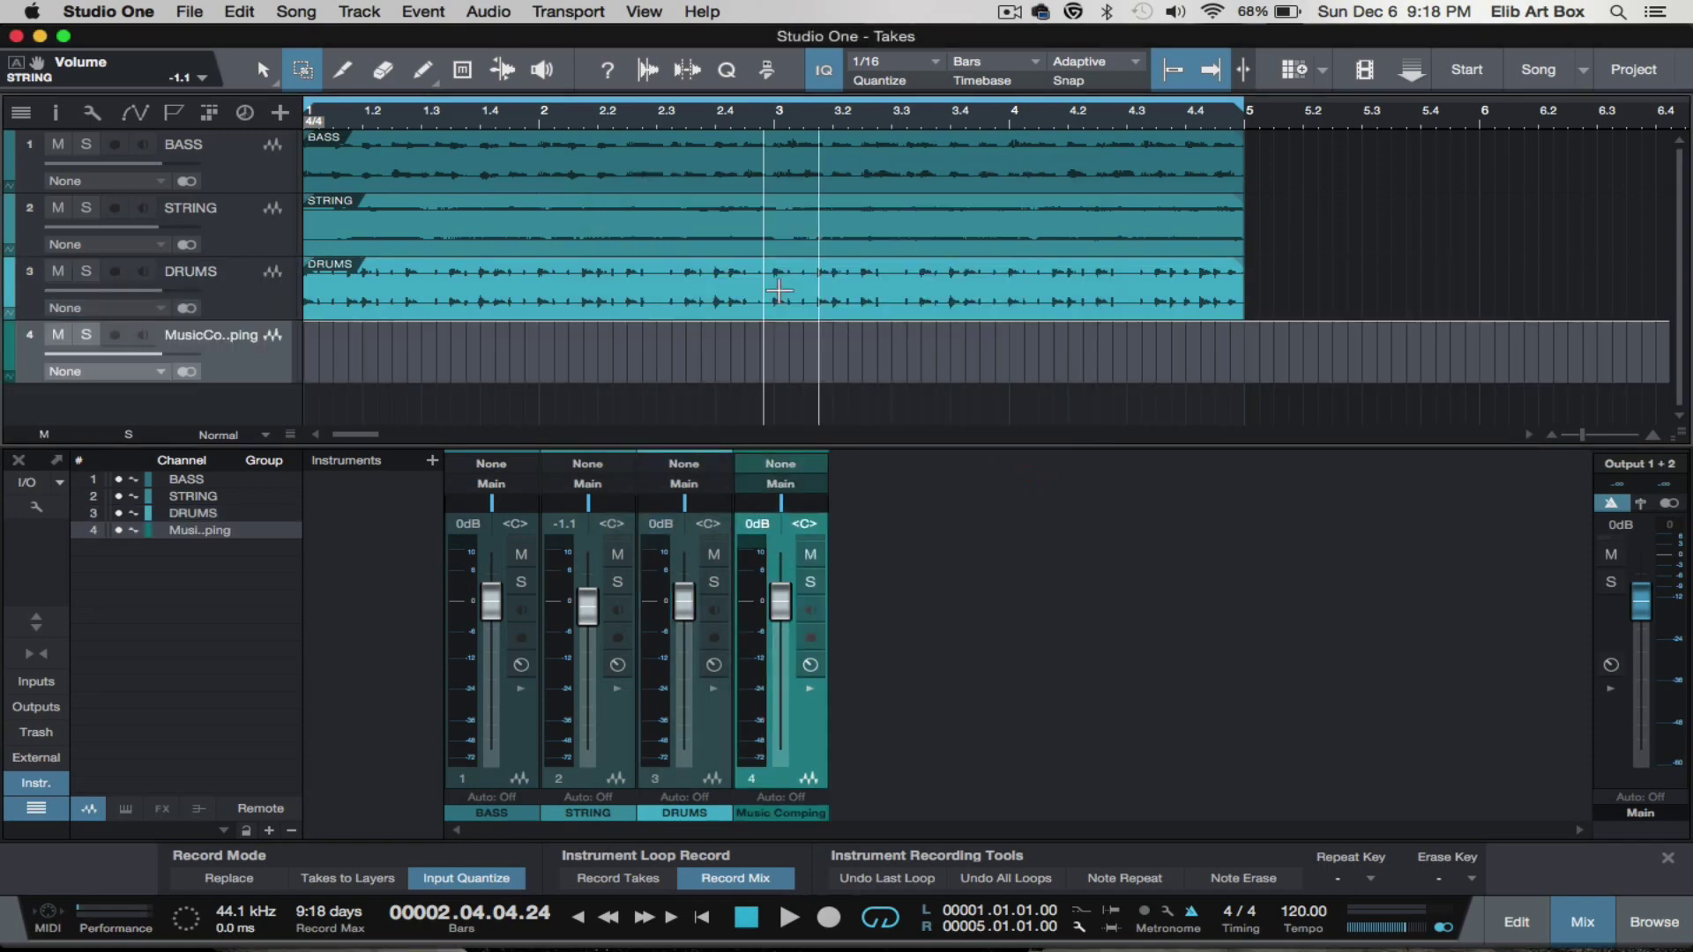
drag(253, 371, 286, 138)
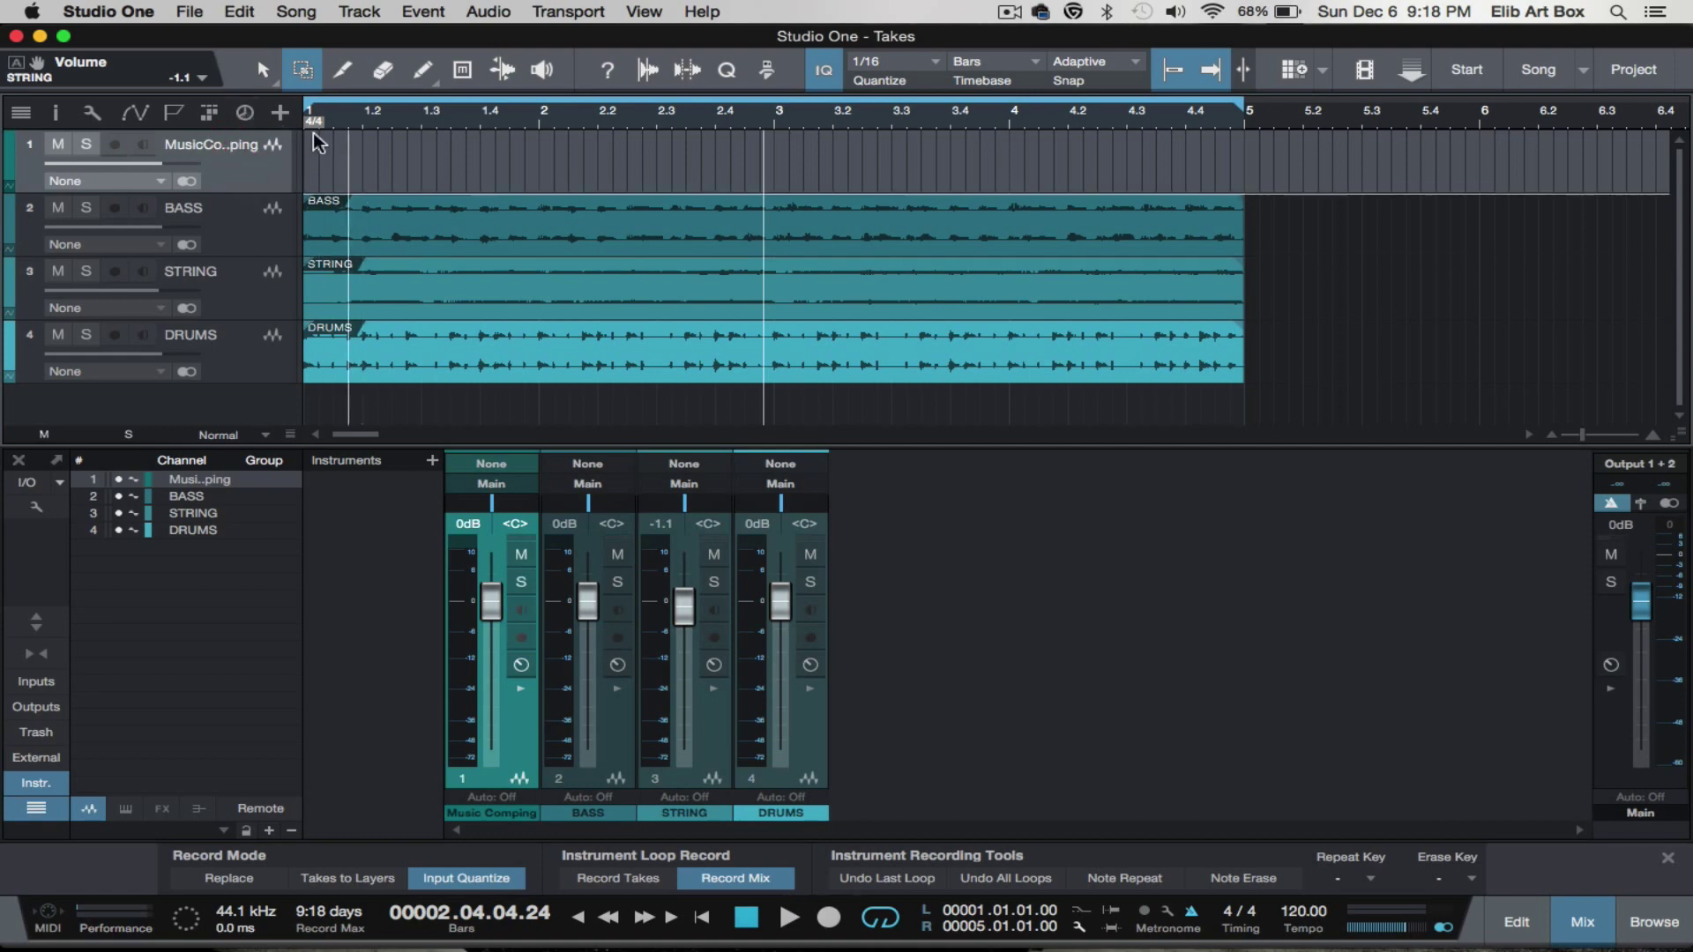
Try to add a layer to the empty Music Comping track
right_click(248, 172)
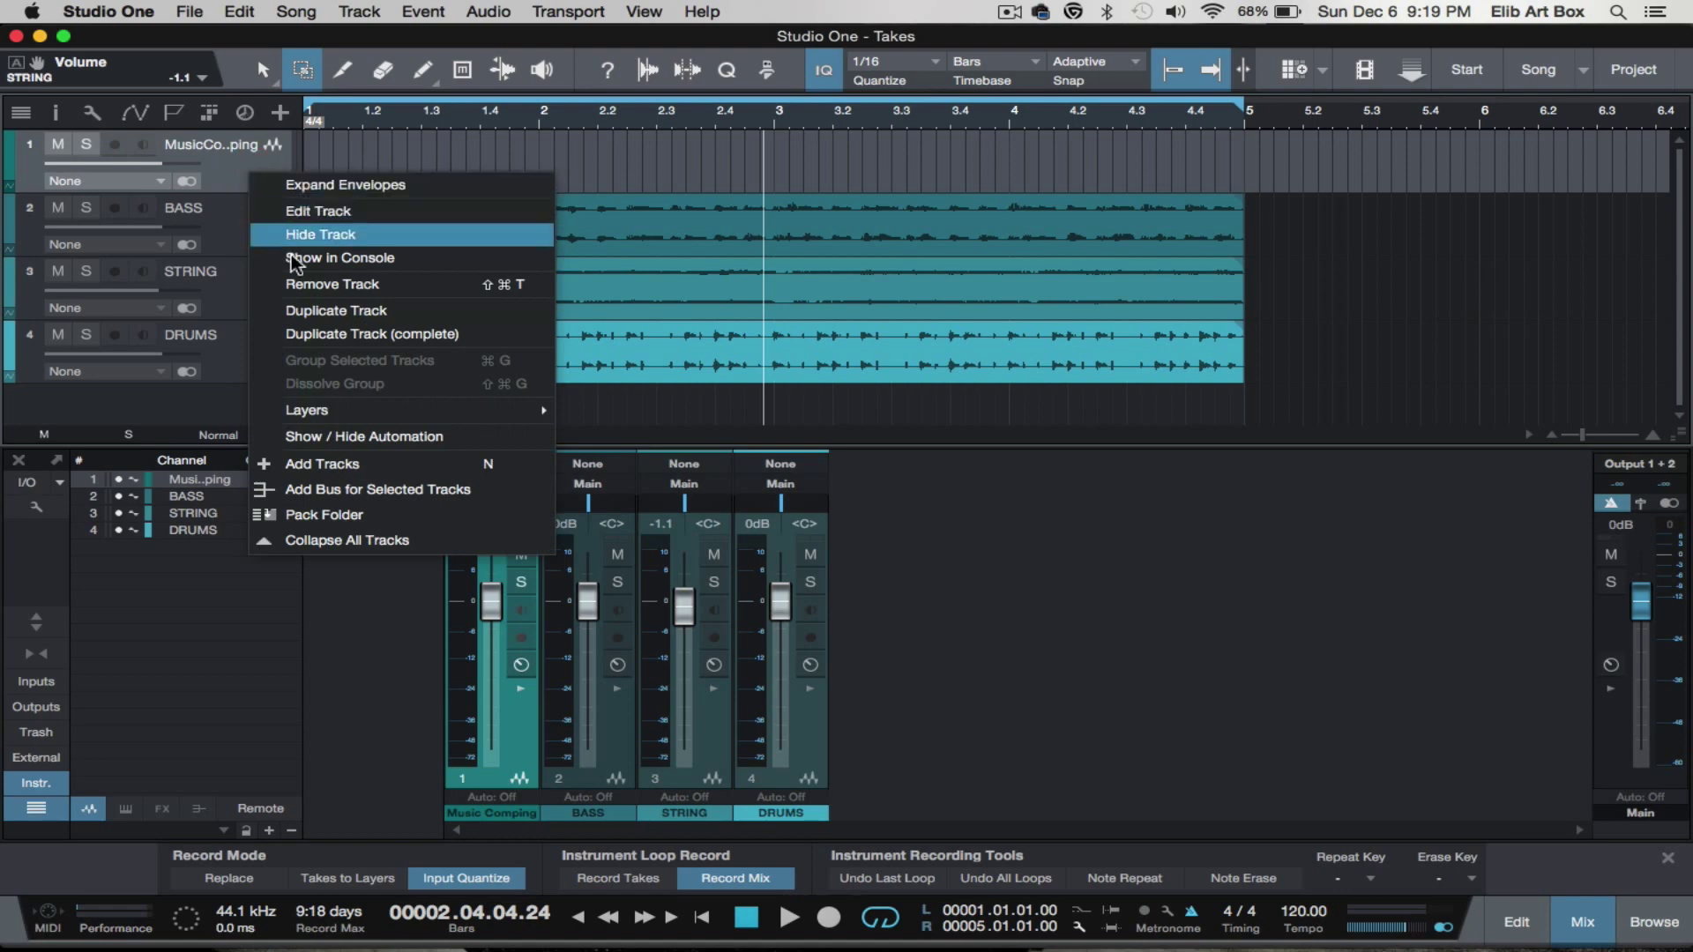
mouse_move(352, 412)
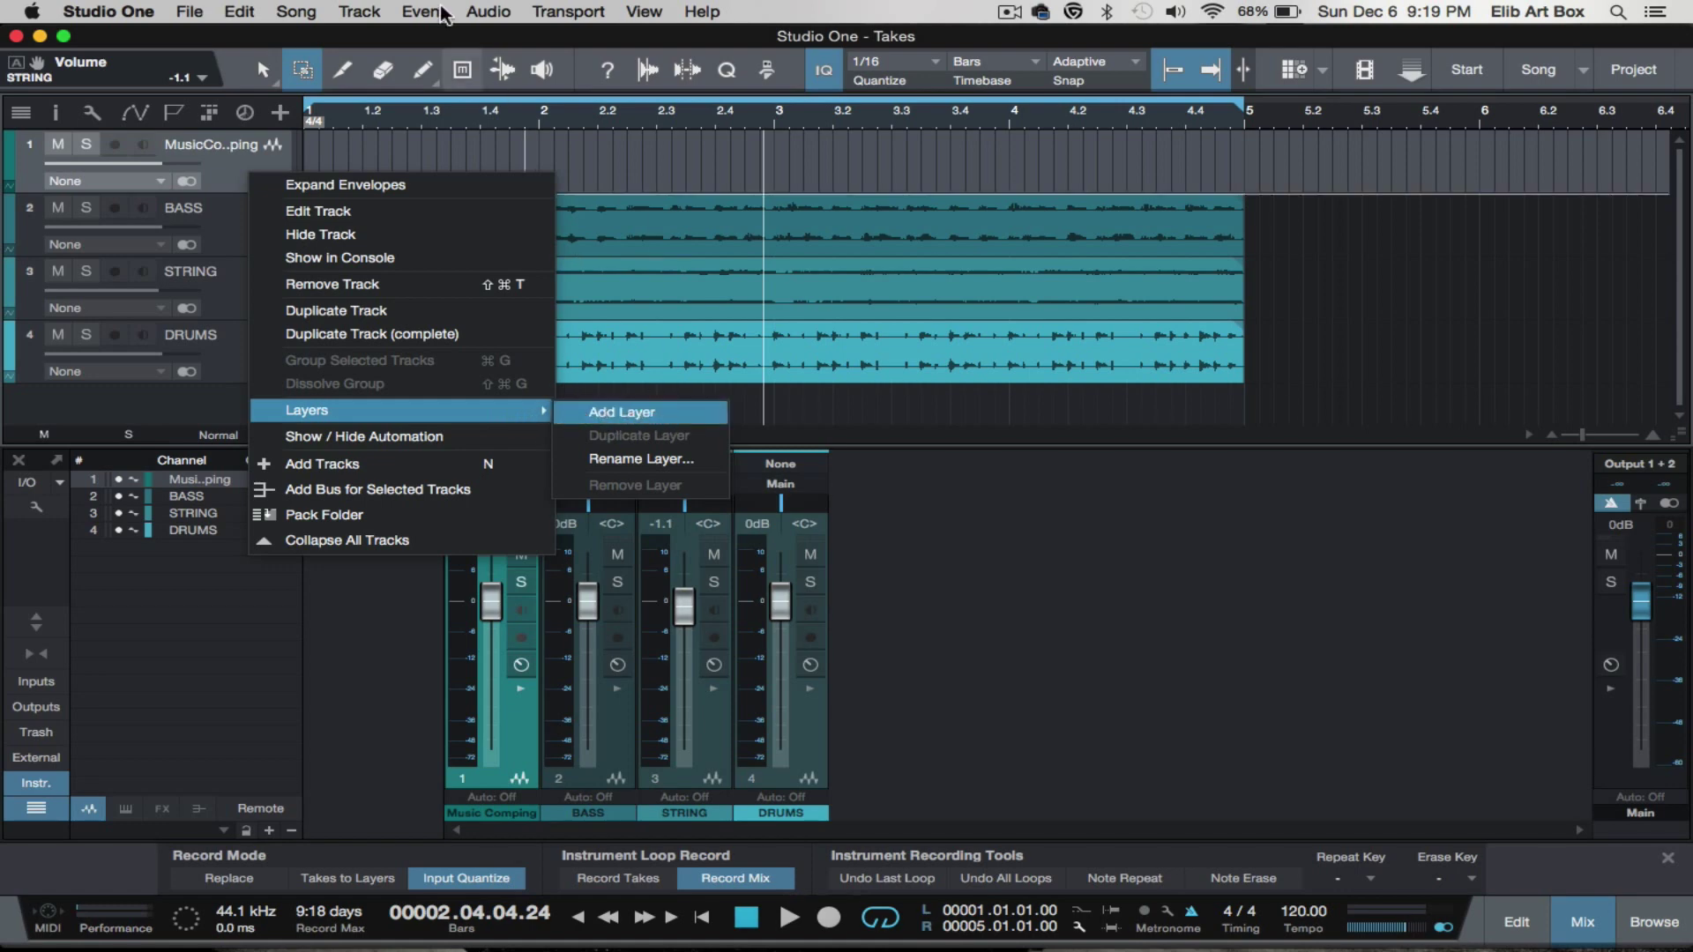
click(359, 12)
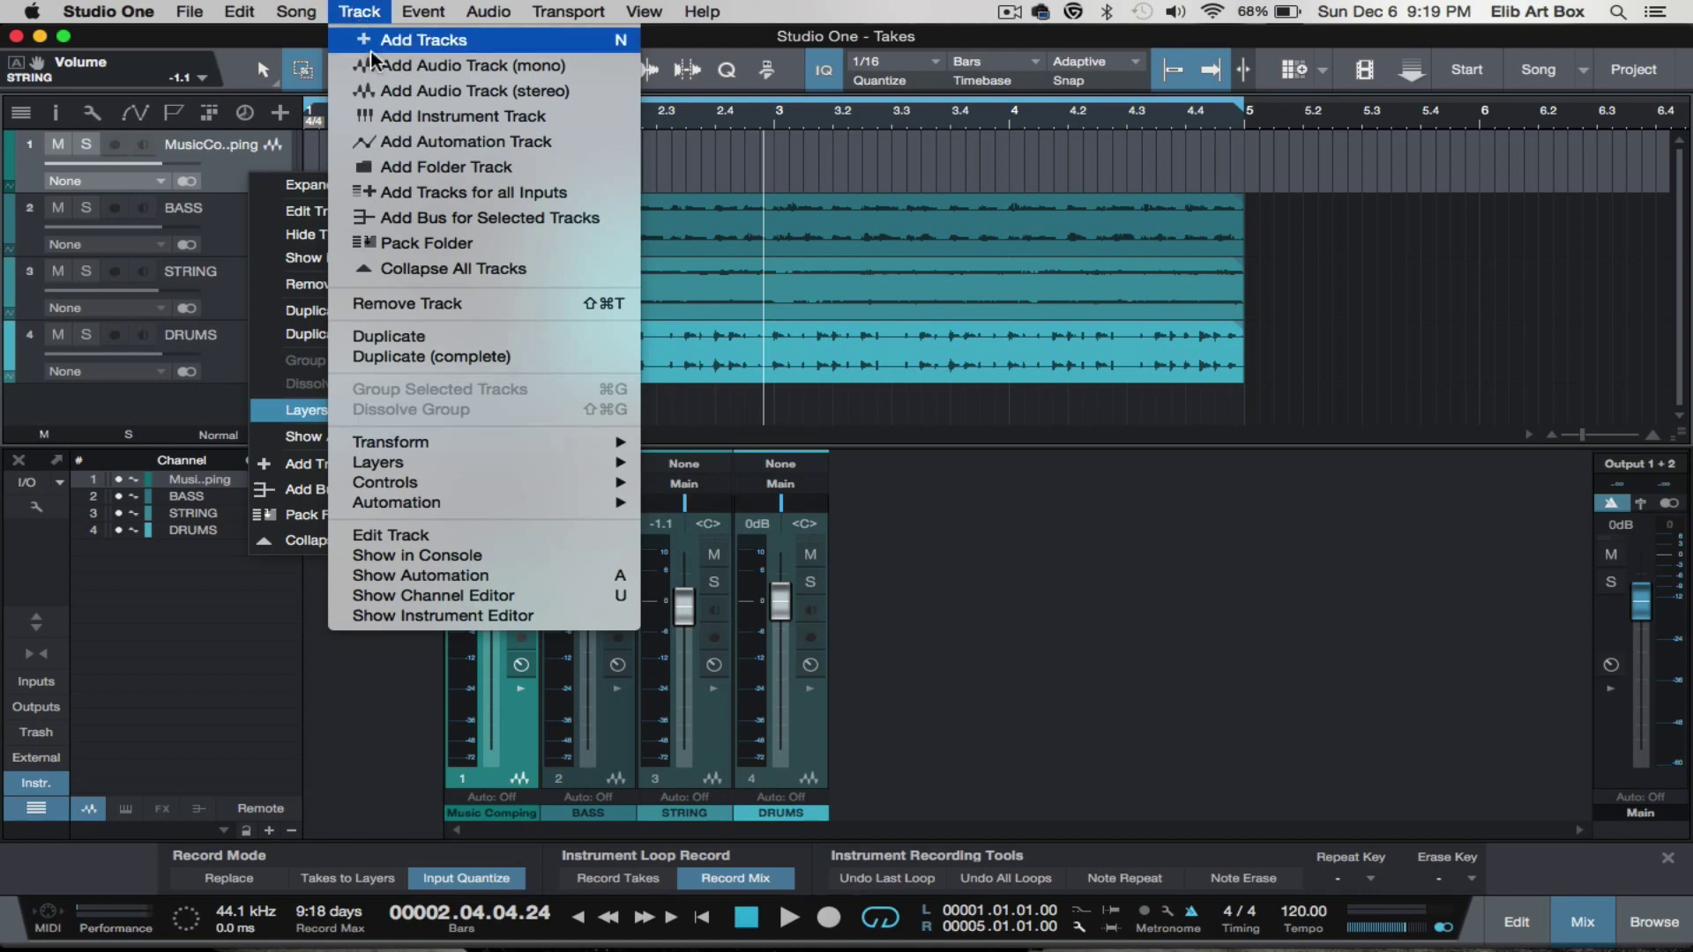
mouse_move(410, 459)
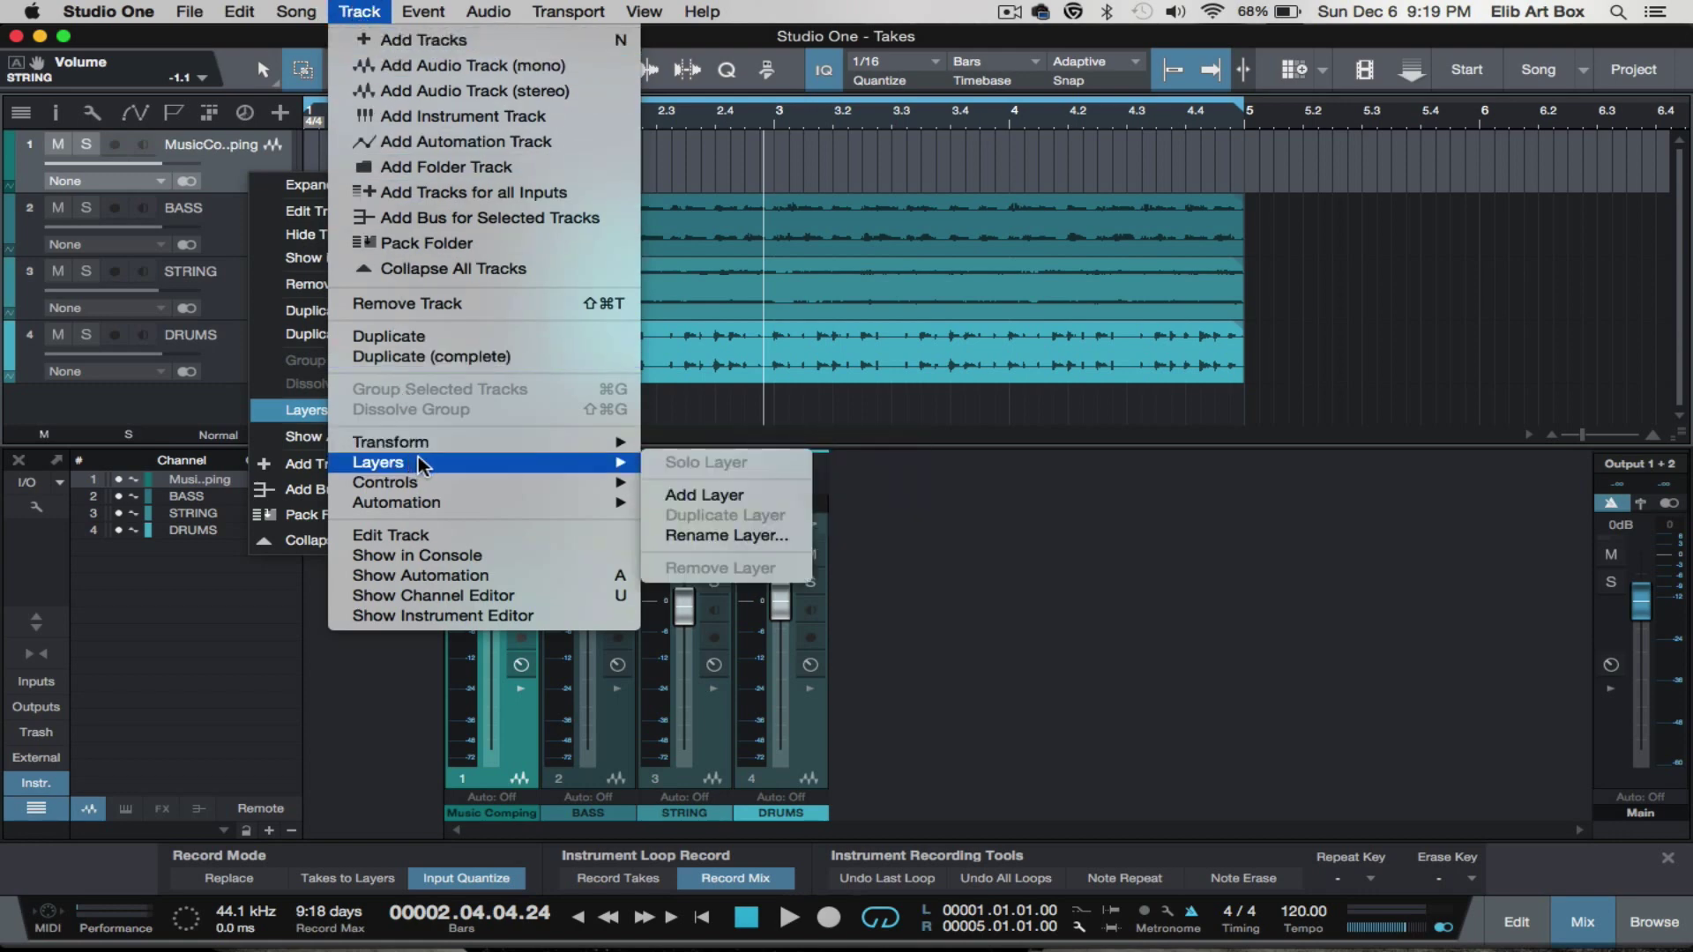
click(736, 499)
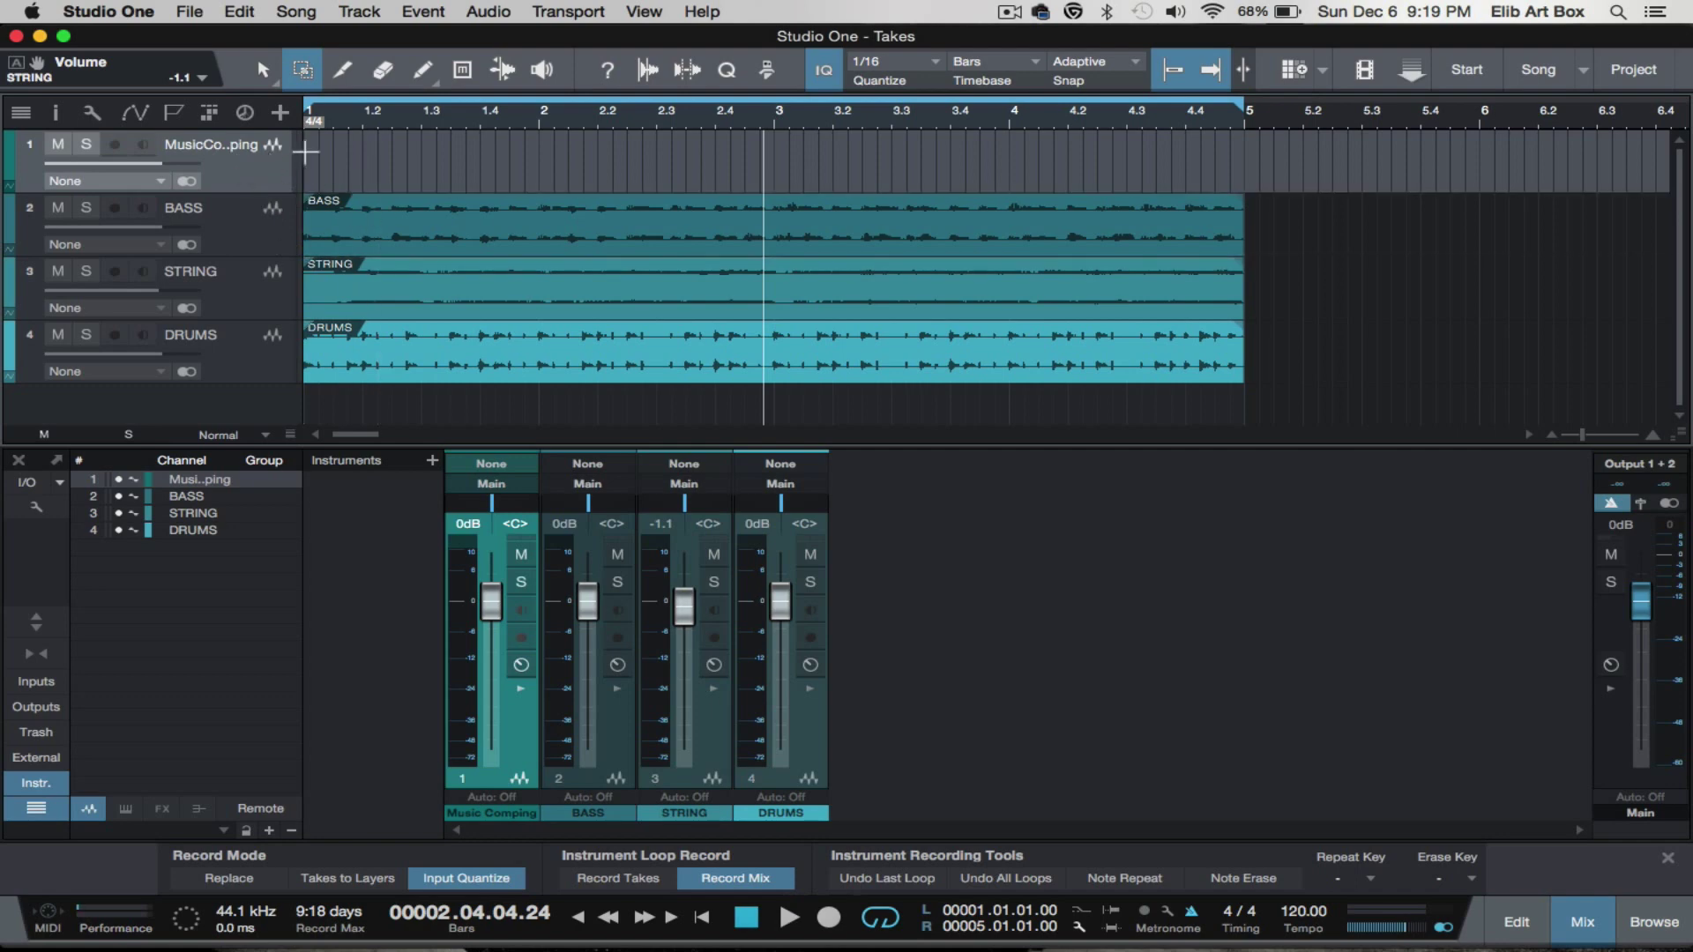
Add a new layer to the BASS track
click(253, 236)
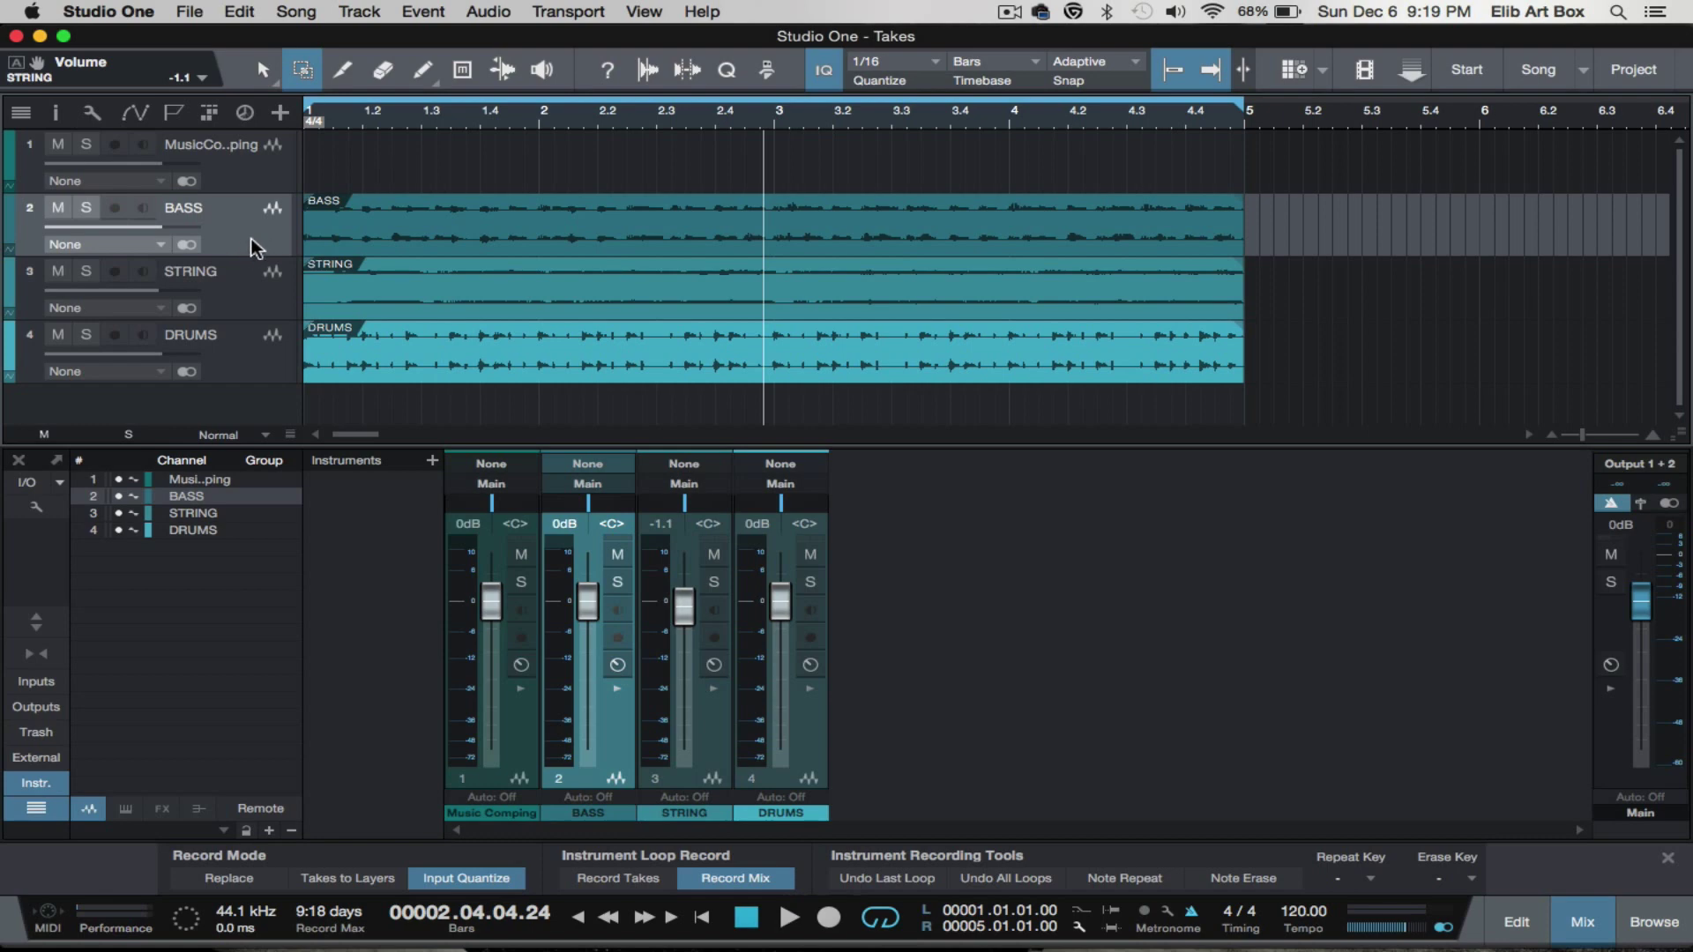
right_click(239, 230)
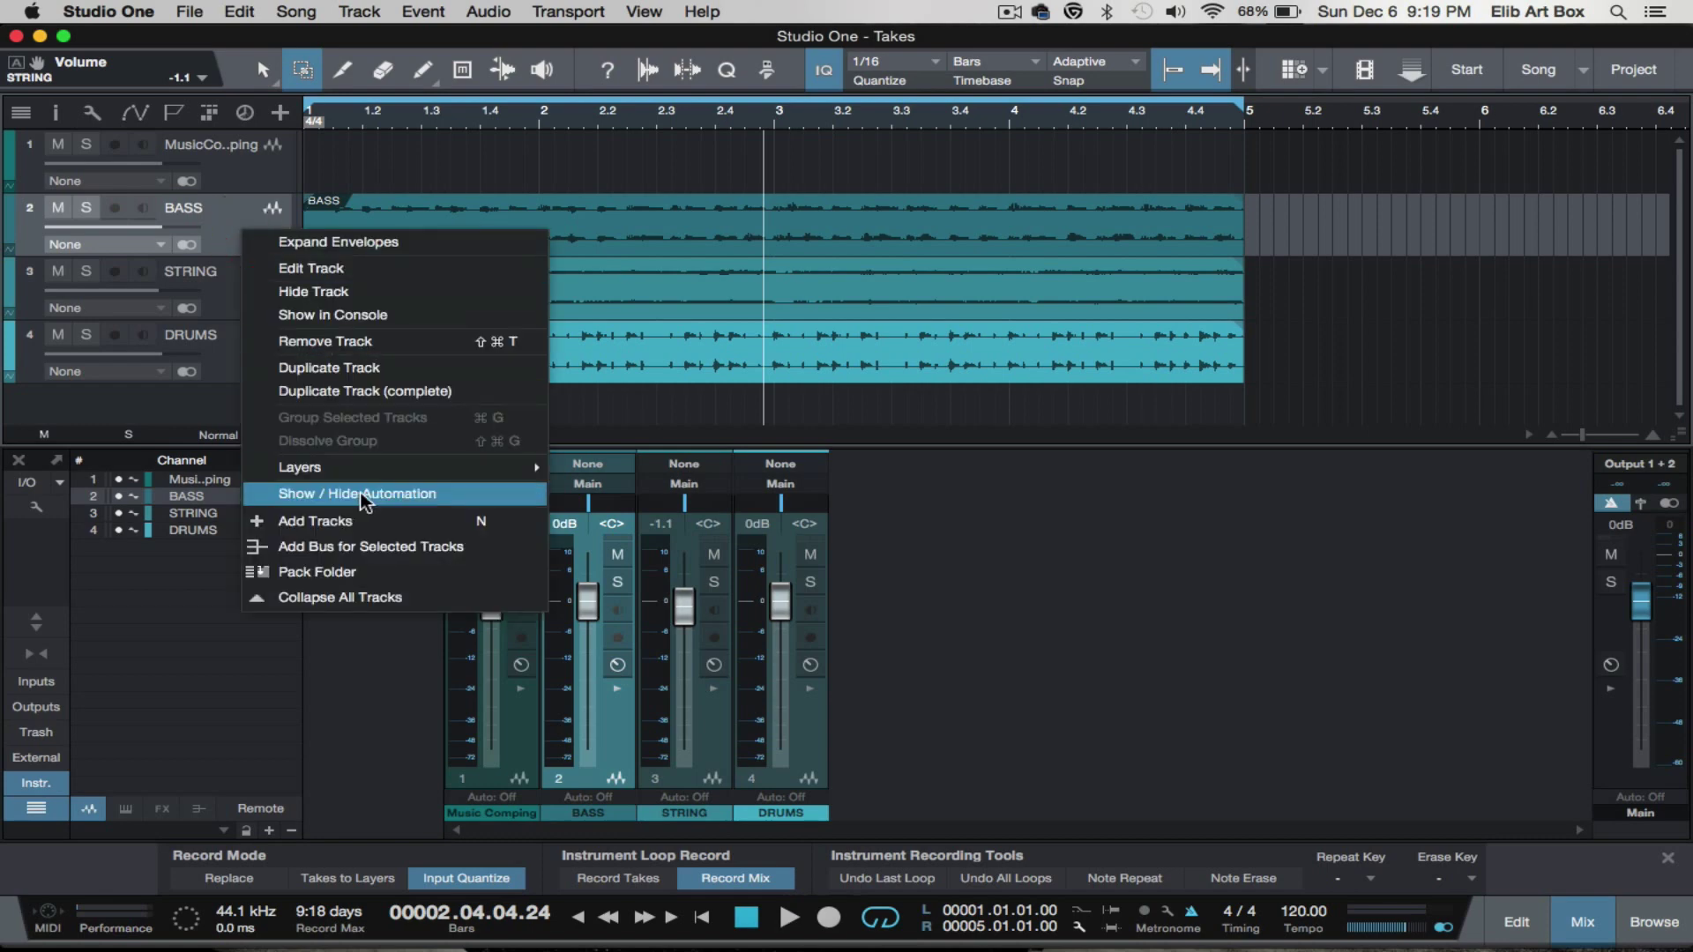
mouse_move(415, 470)
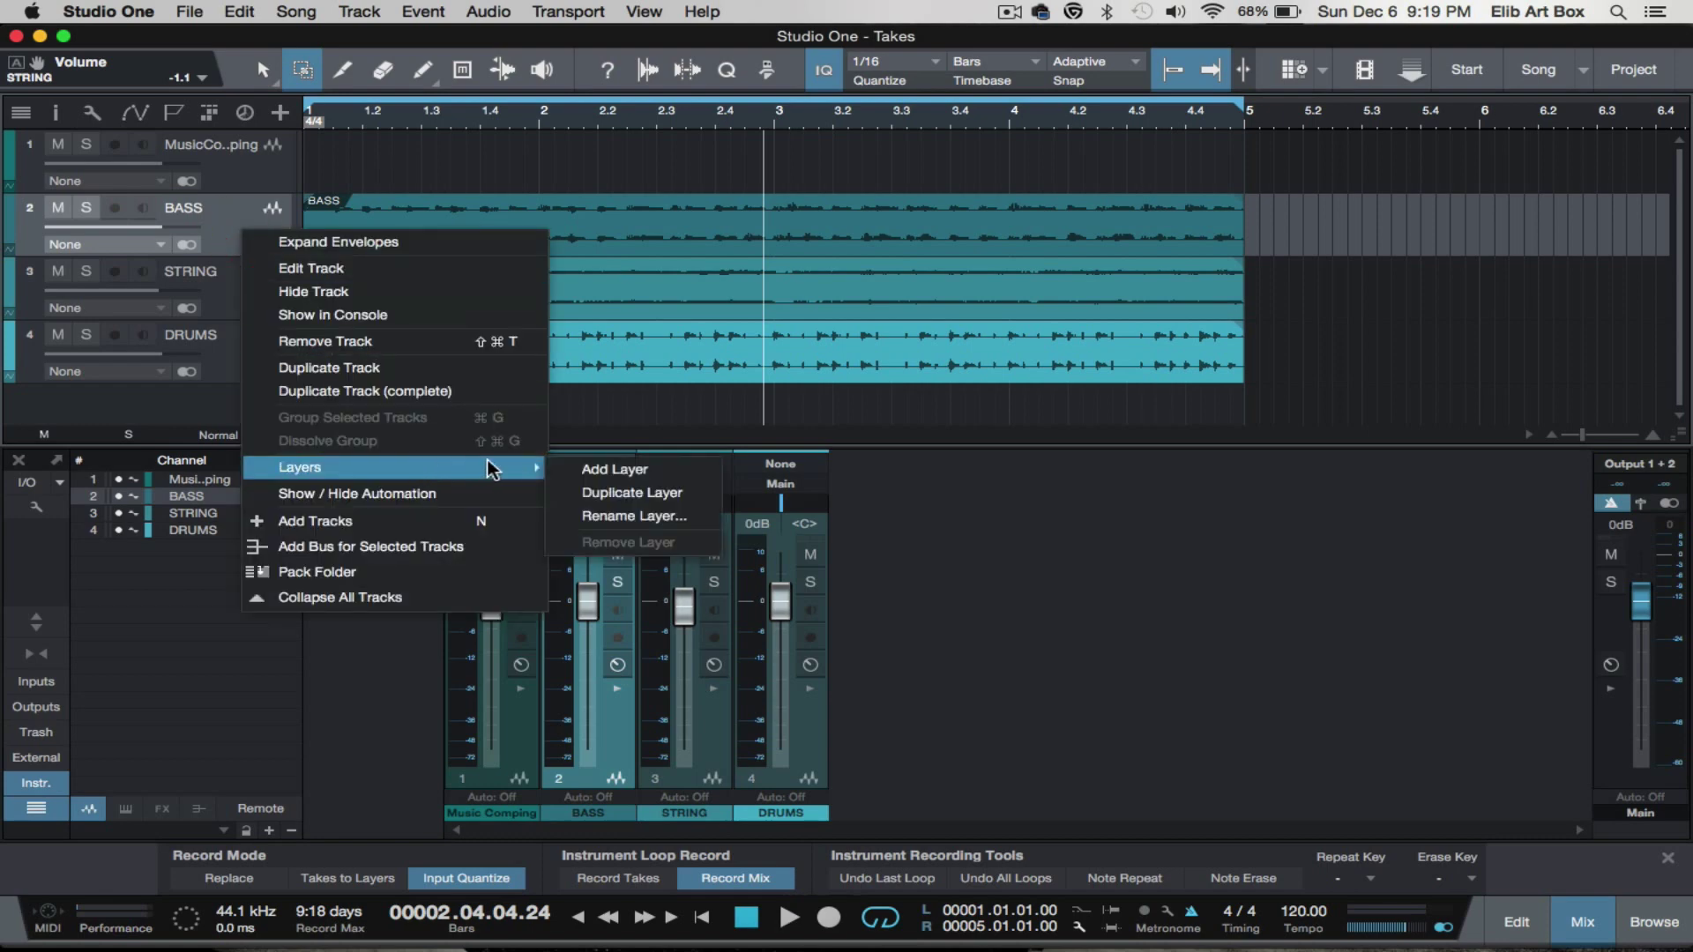
click(641, 472)
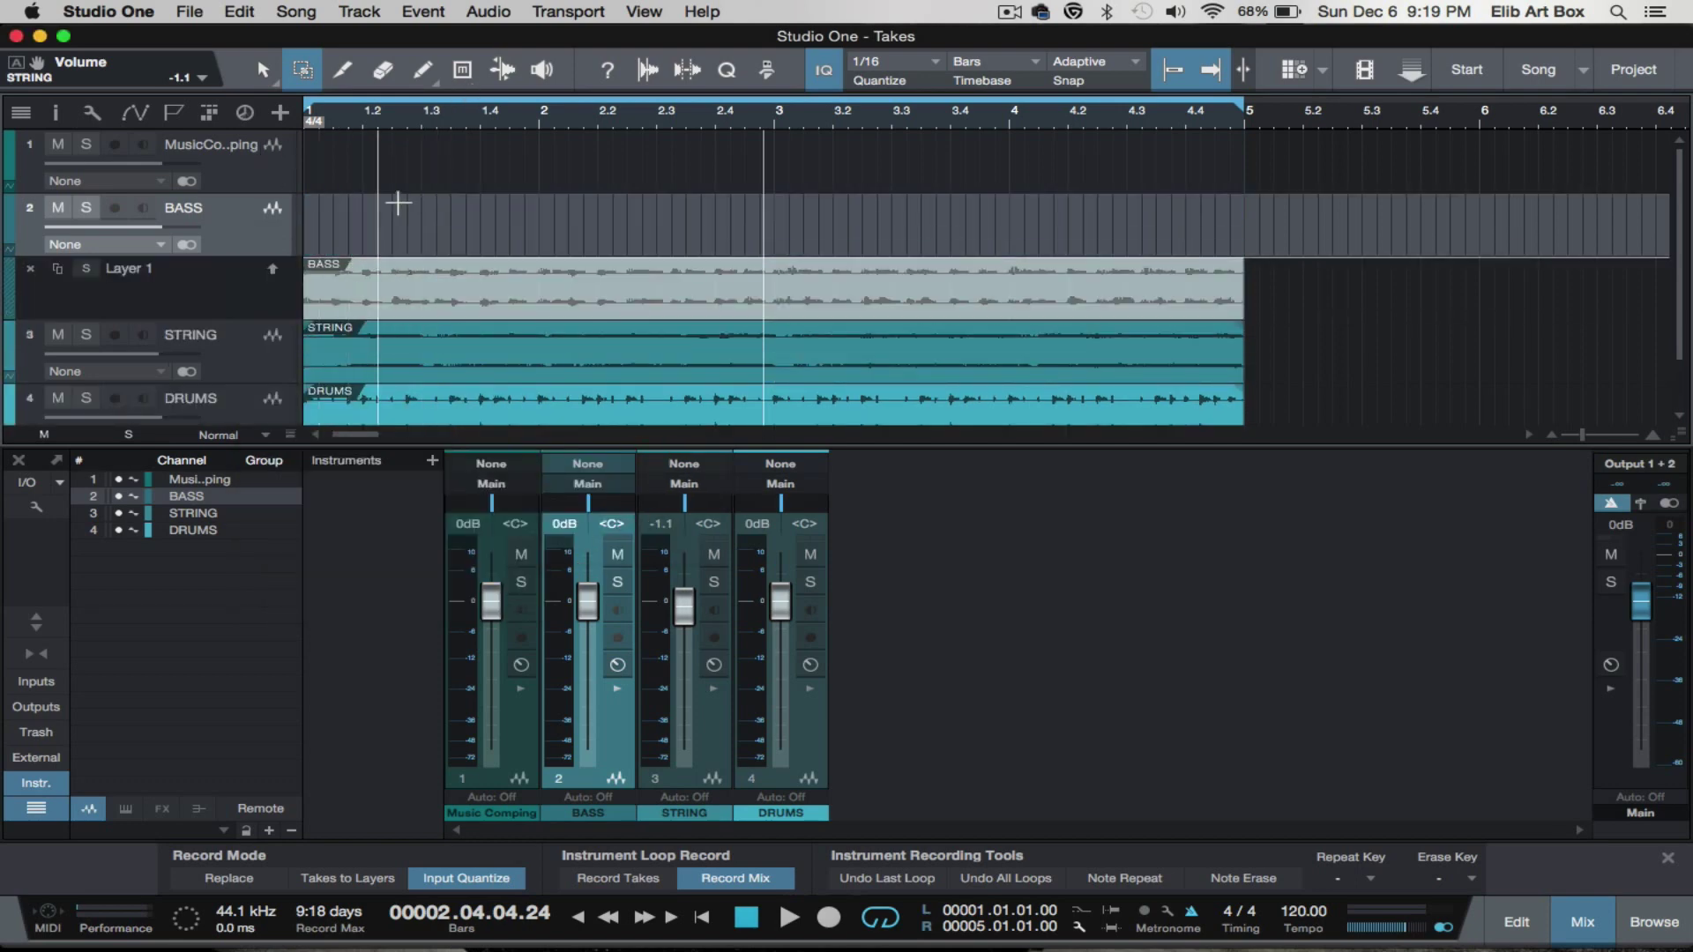
scroll(332, 325, down, 1)
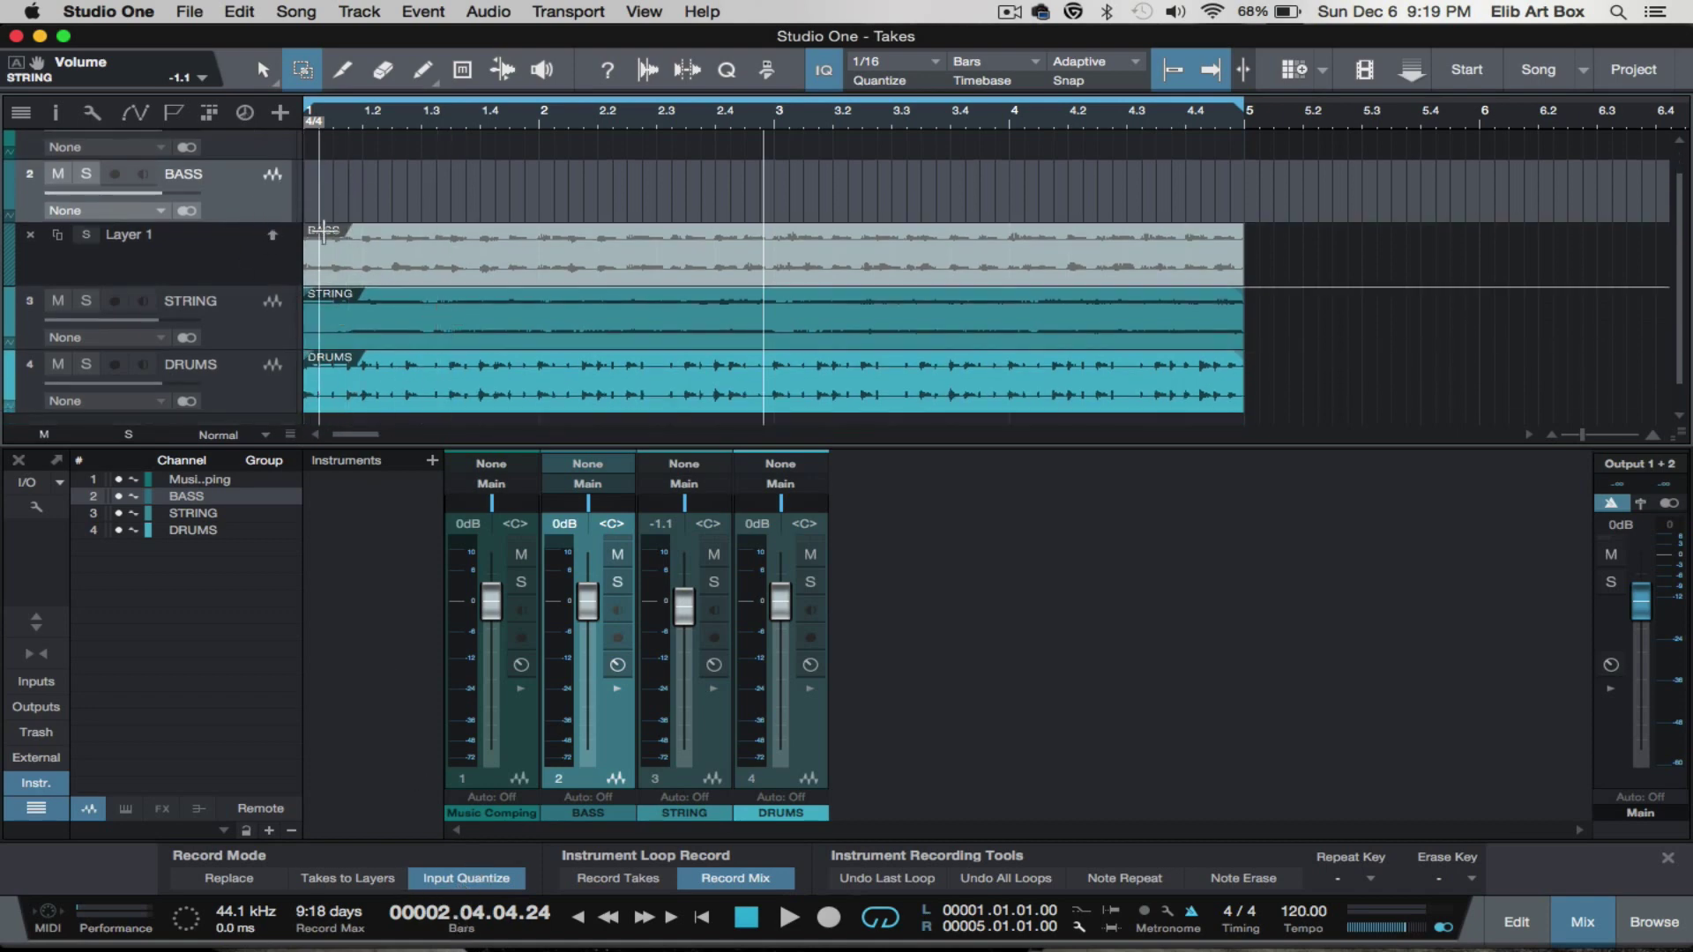
Hide the mixer console and inspect the arrangement with taller tracks that show the extra device row in their headers
drag(300, 203, 303, 205)
scroll(302, 205, up, 1)
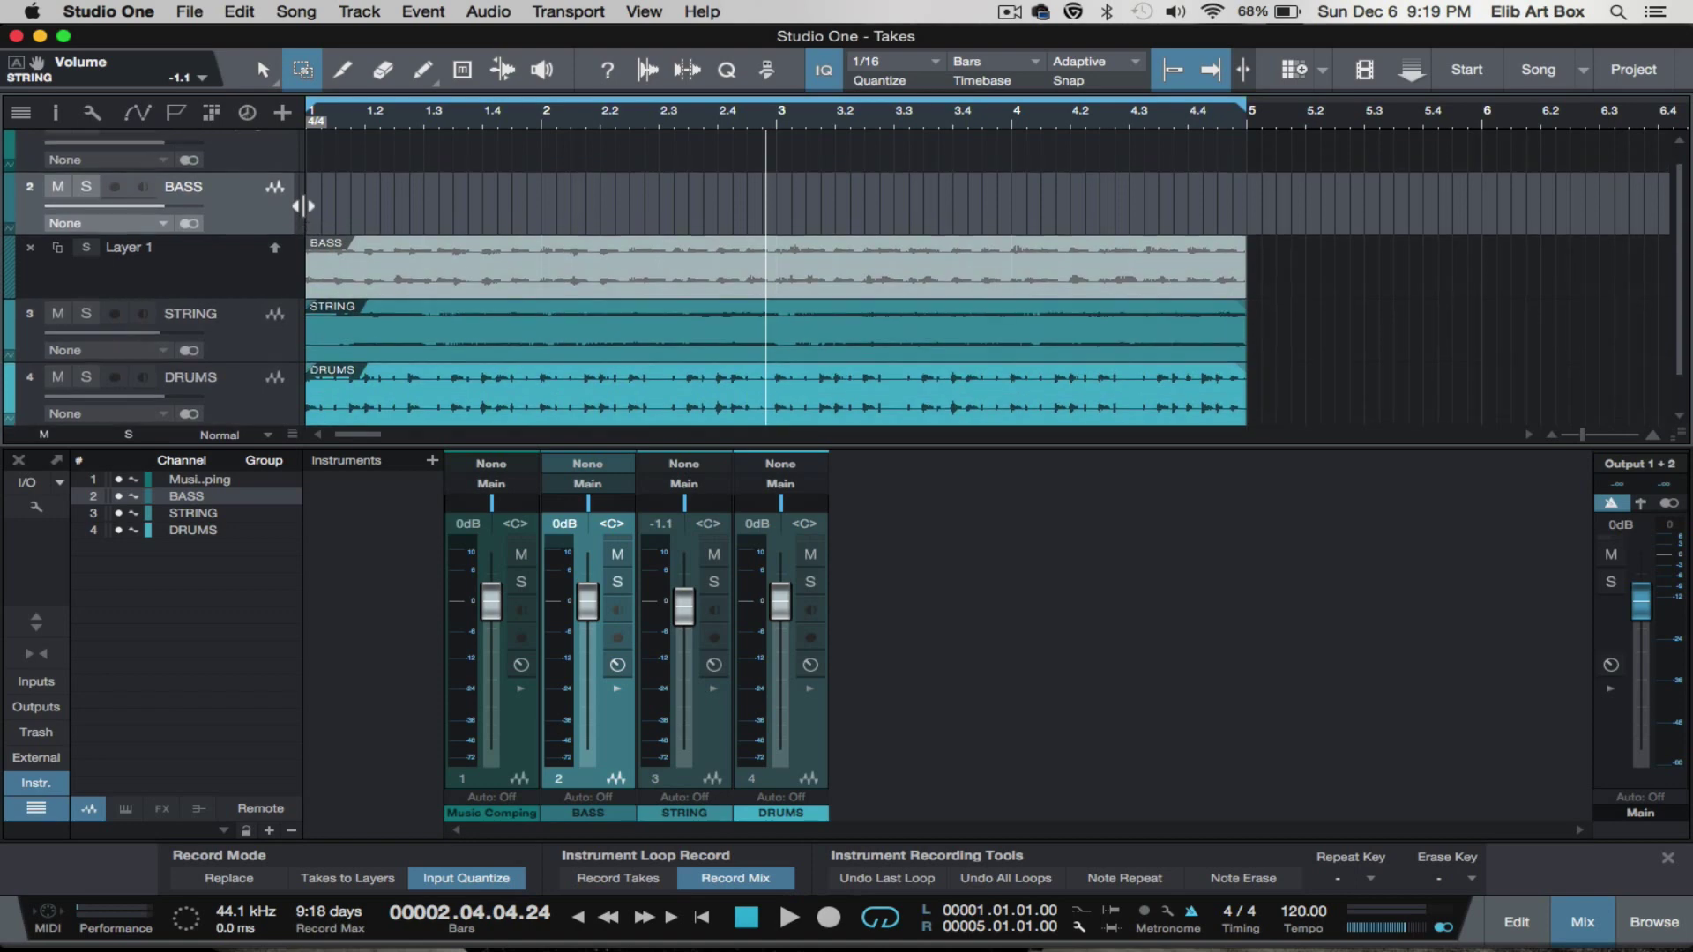
key(F3)
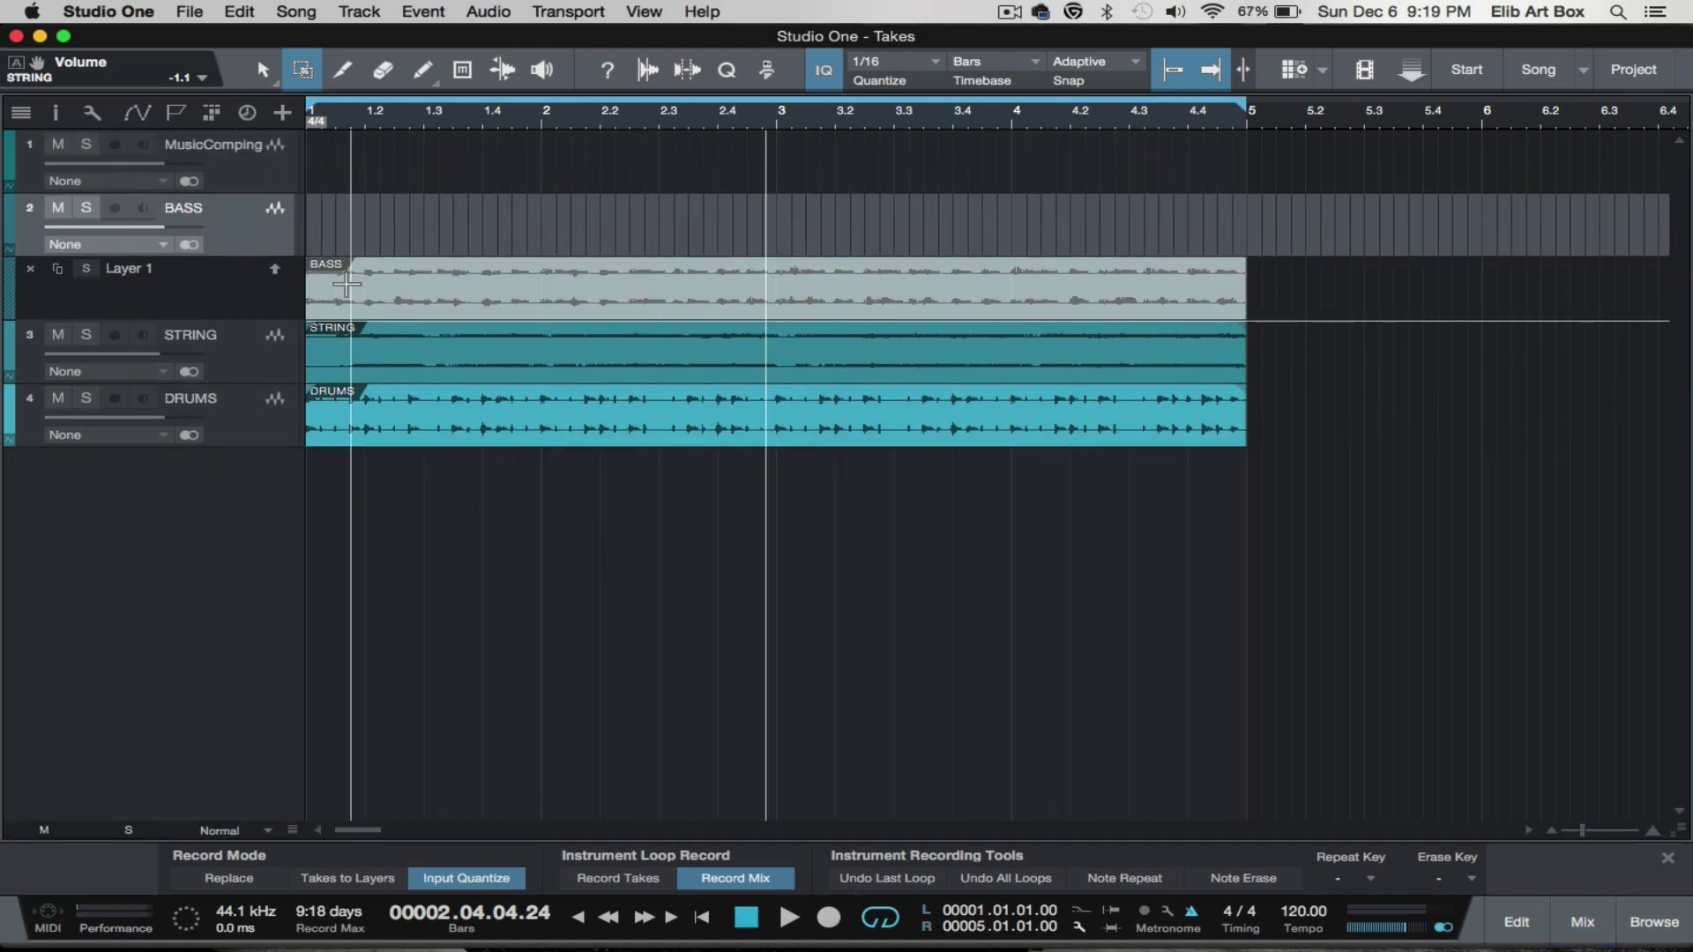
key(shift+e)
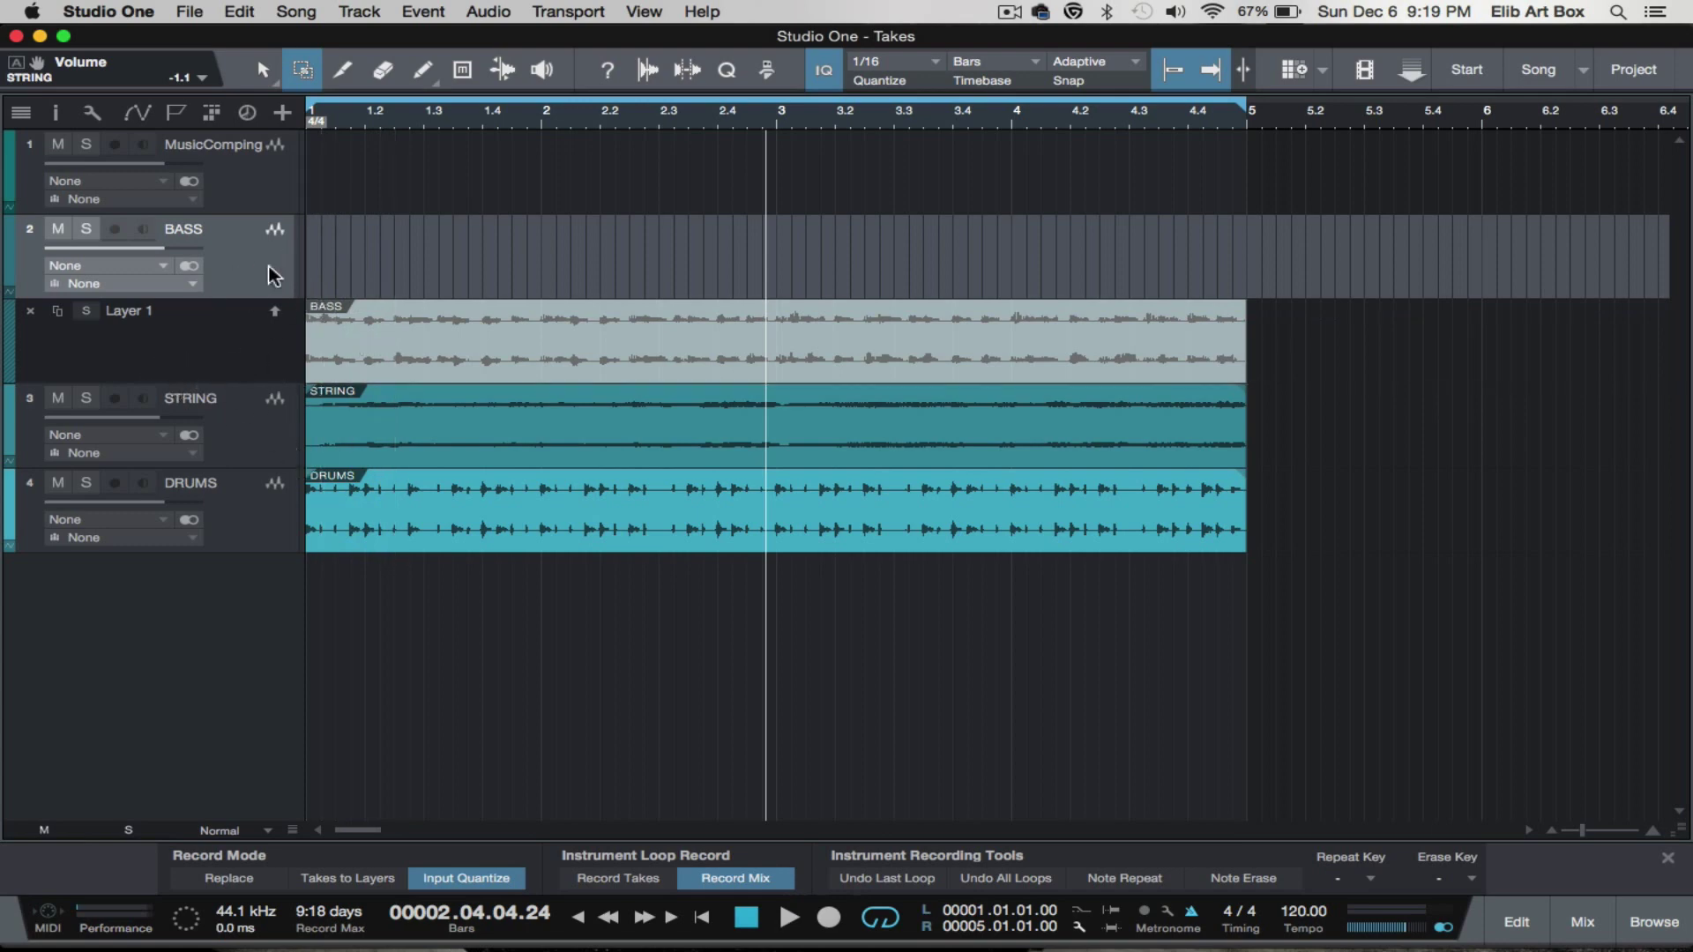
Restore the BASS clip from its layer to the BASS track and move it onto the Music Comping track at bar 1
click(266, 174)
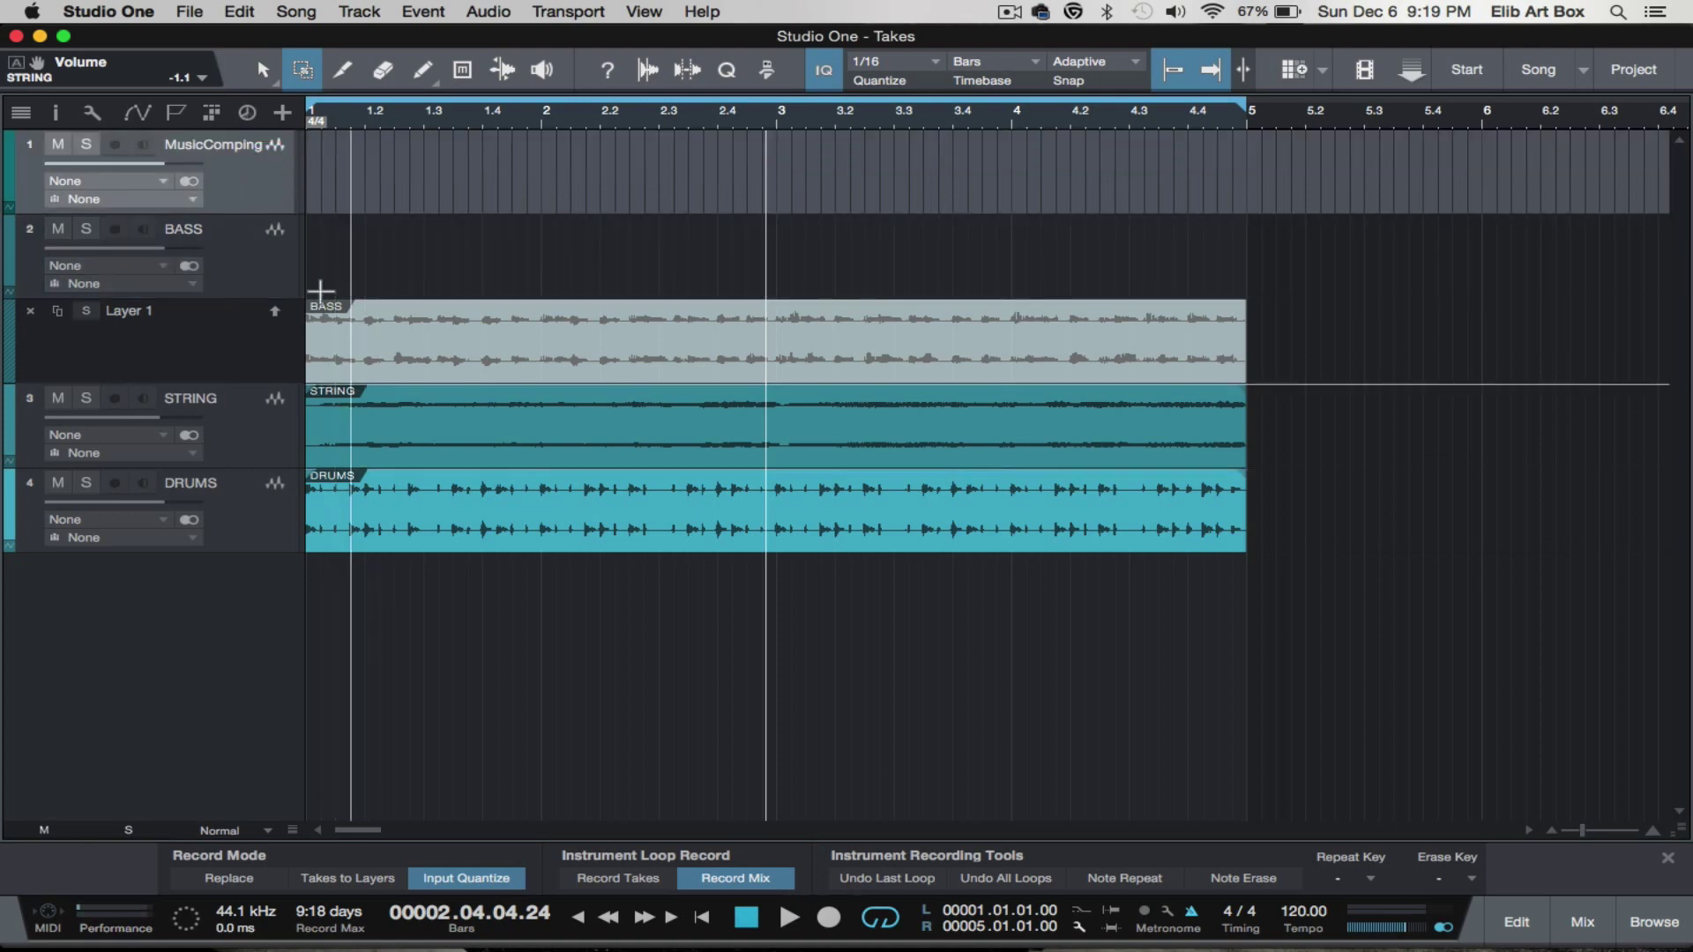
click(241, 227)
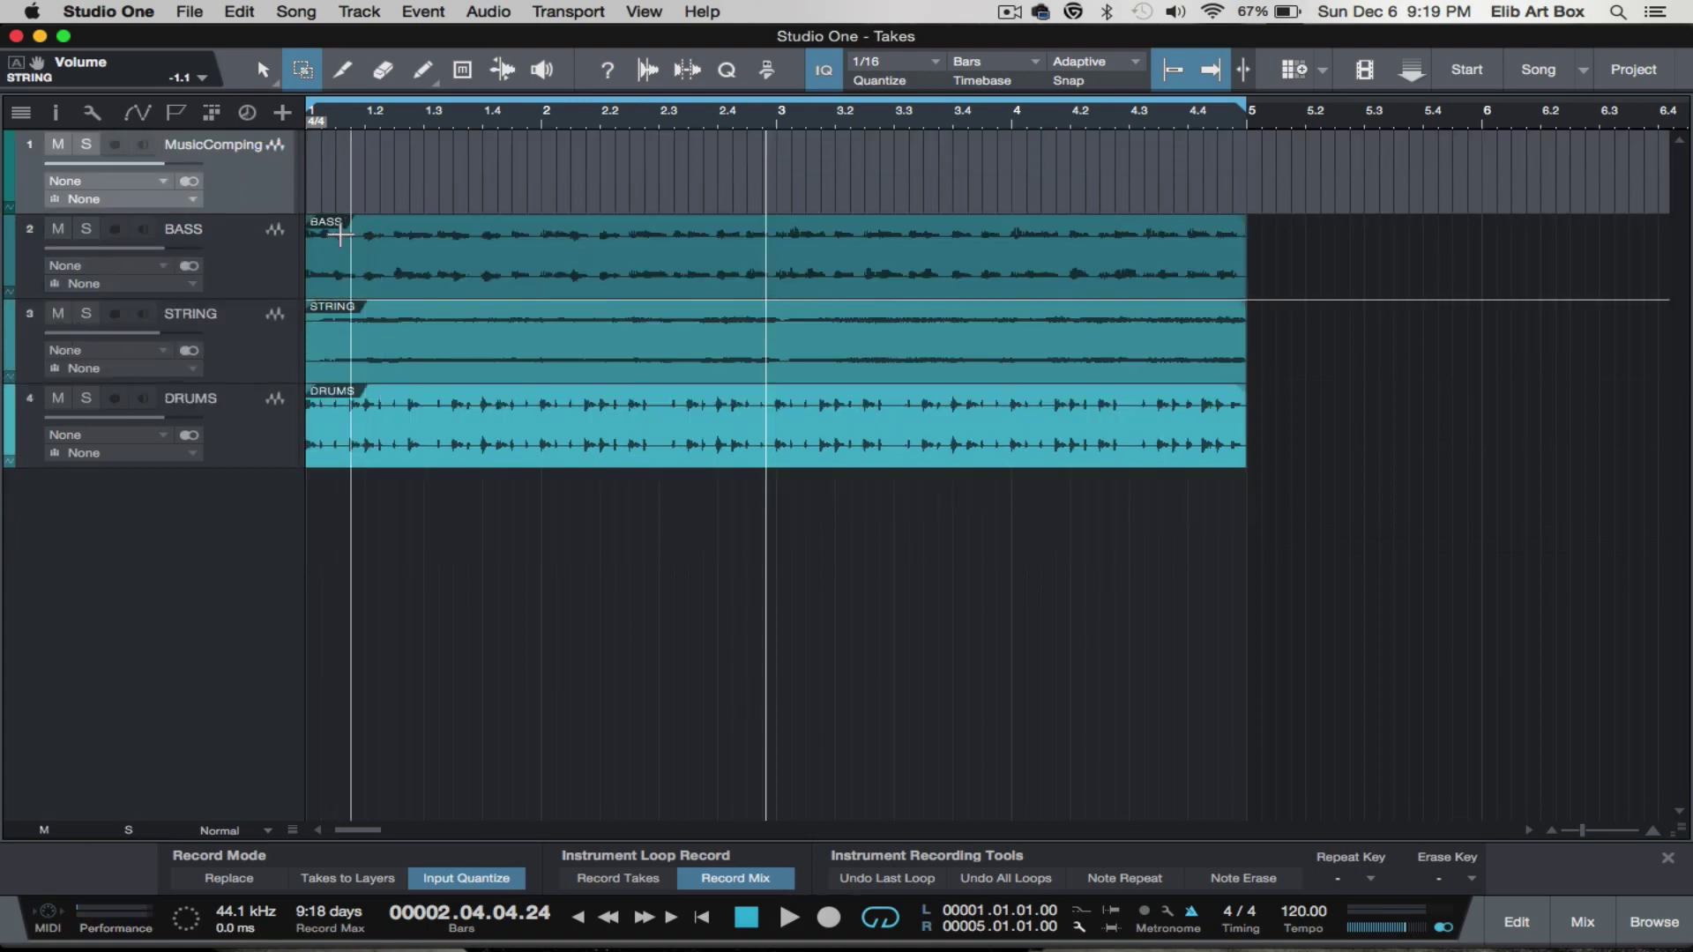
key(1)
drag(370, 269, 372, 166)
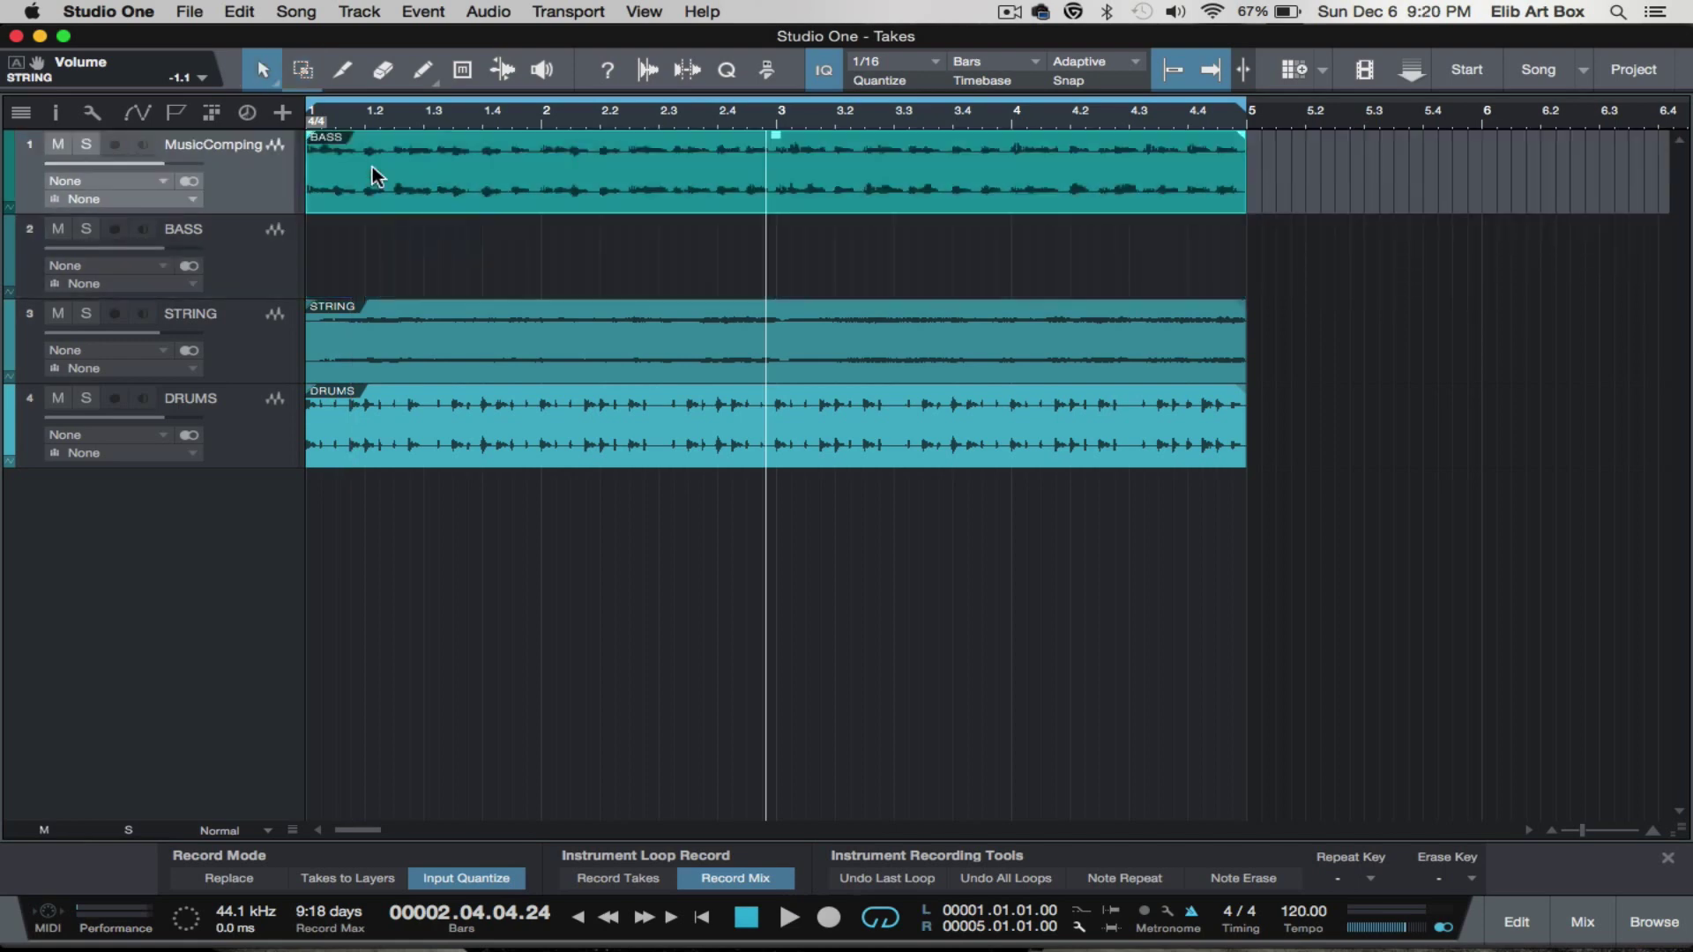
Add a new layer to the Music Comping track and expand its layers
right_click(252, 174)
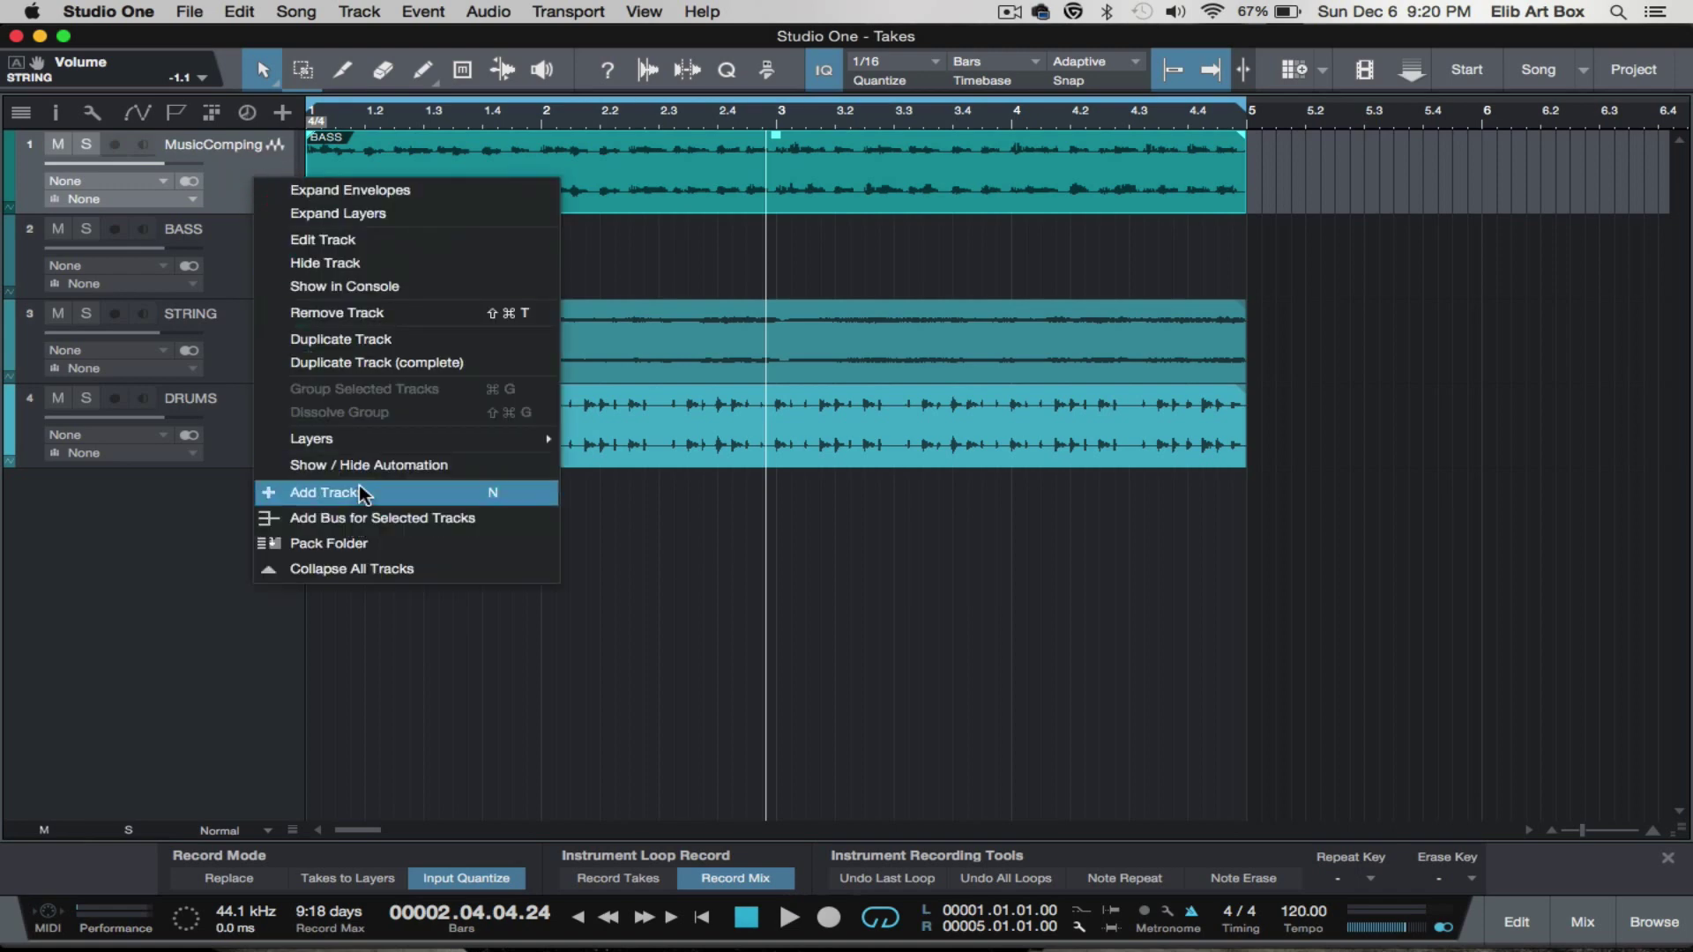
mouse_move(365, 447)
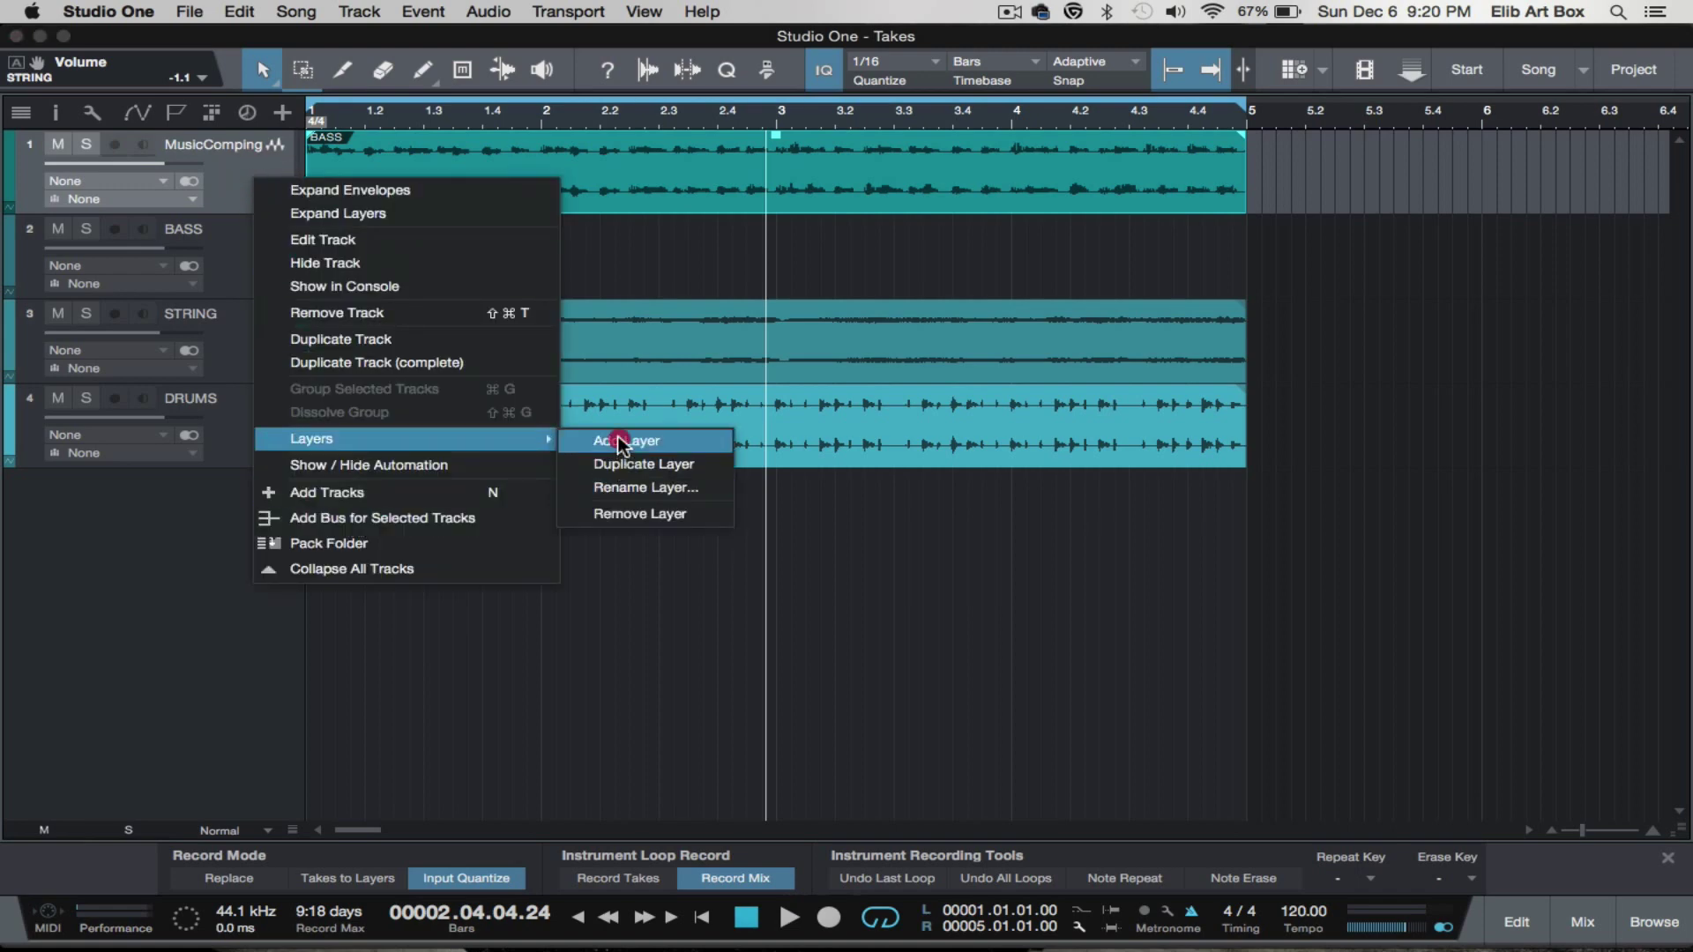
click(618, 439)
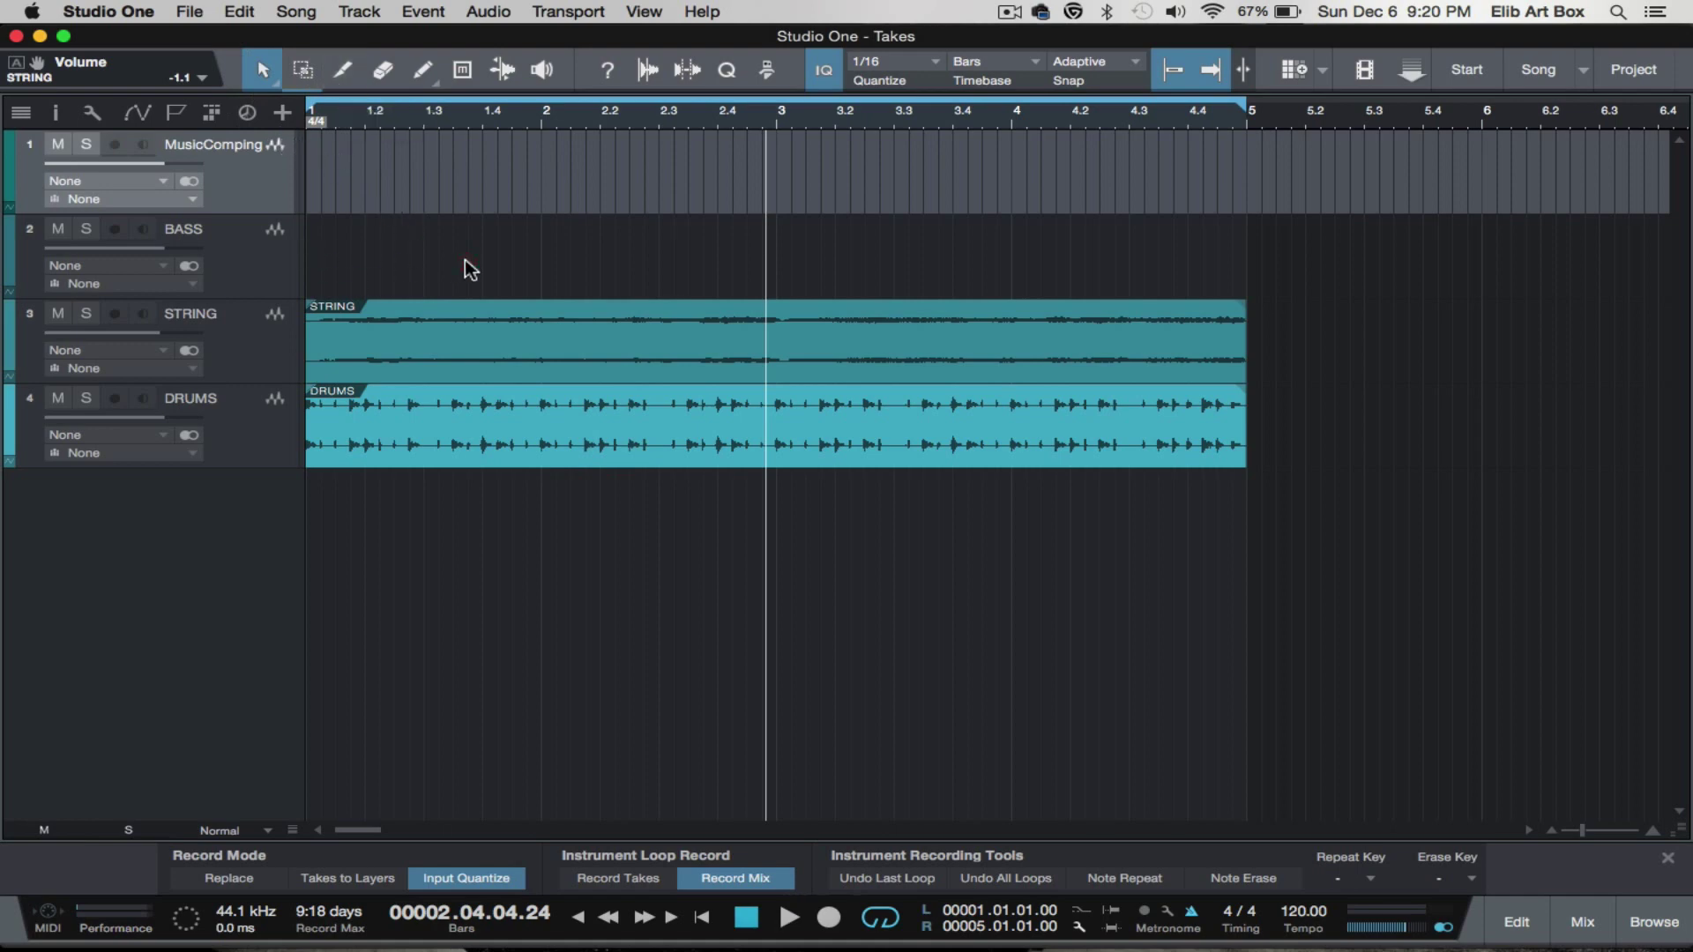
right_click(273, 183)
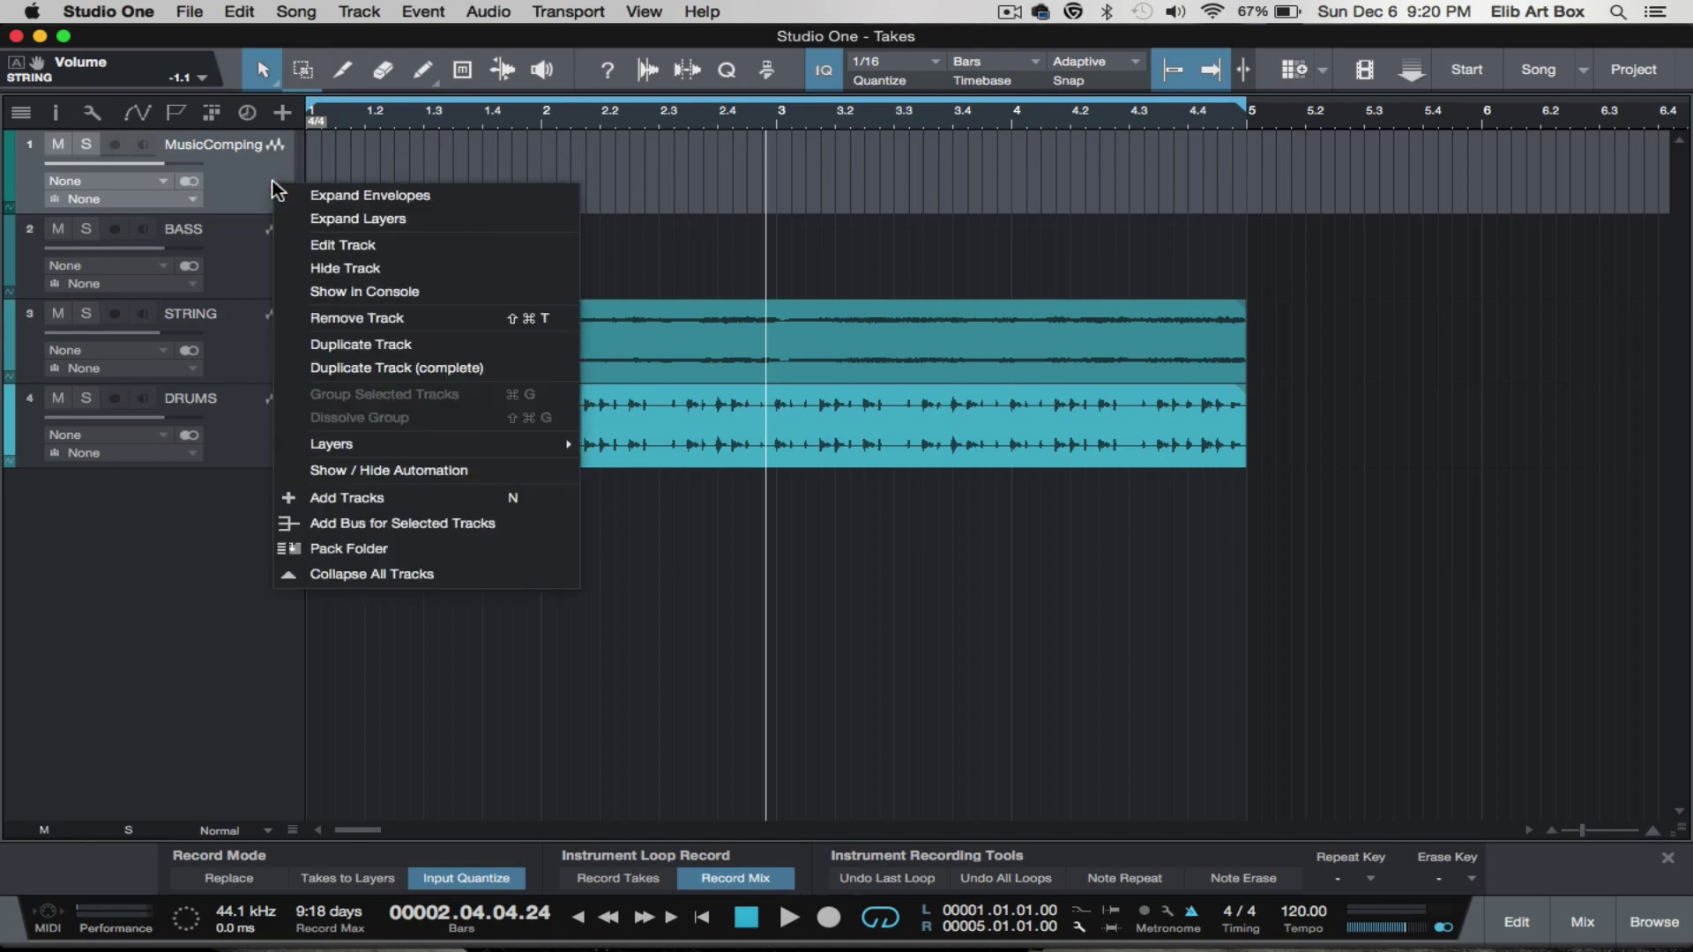
click(335, 222)
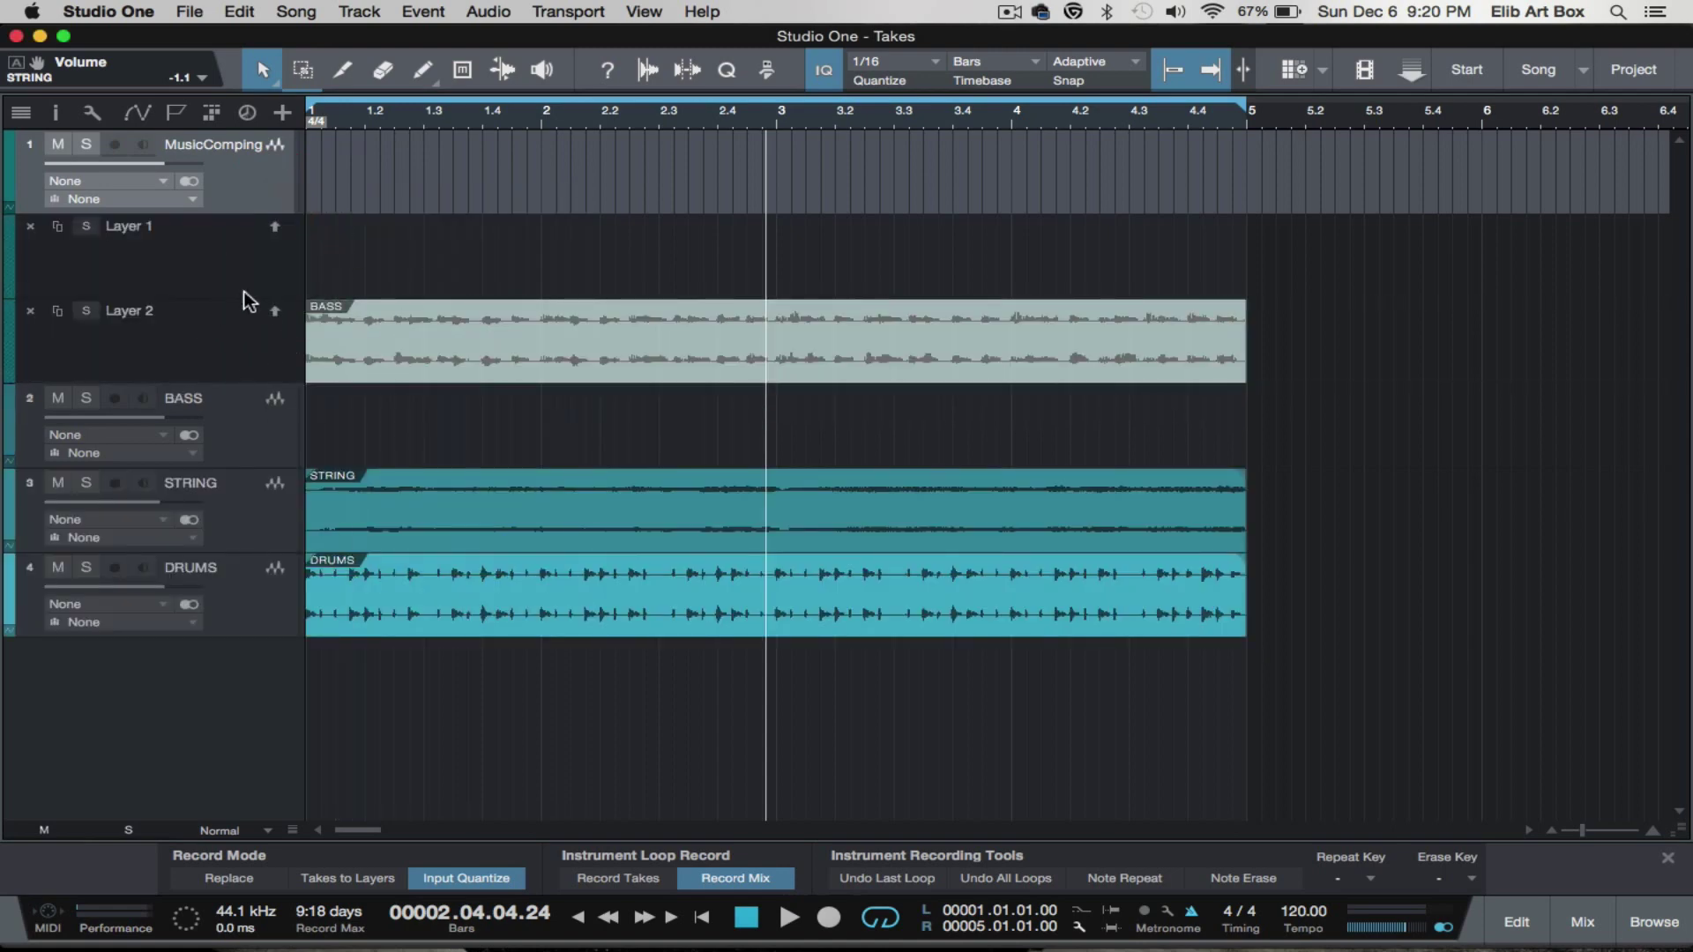
Move the STRING clip from its track into the empty Layer 1 of Music Comping, starting at bar 1
click(247, 262)
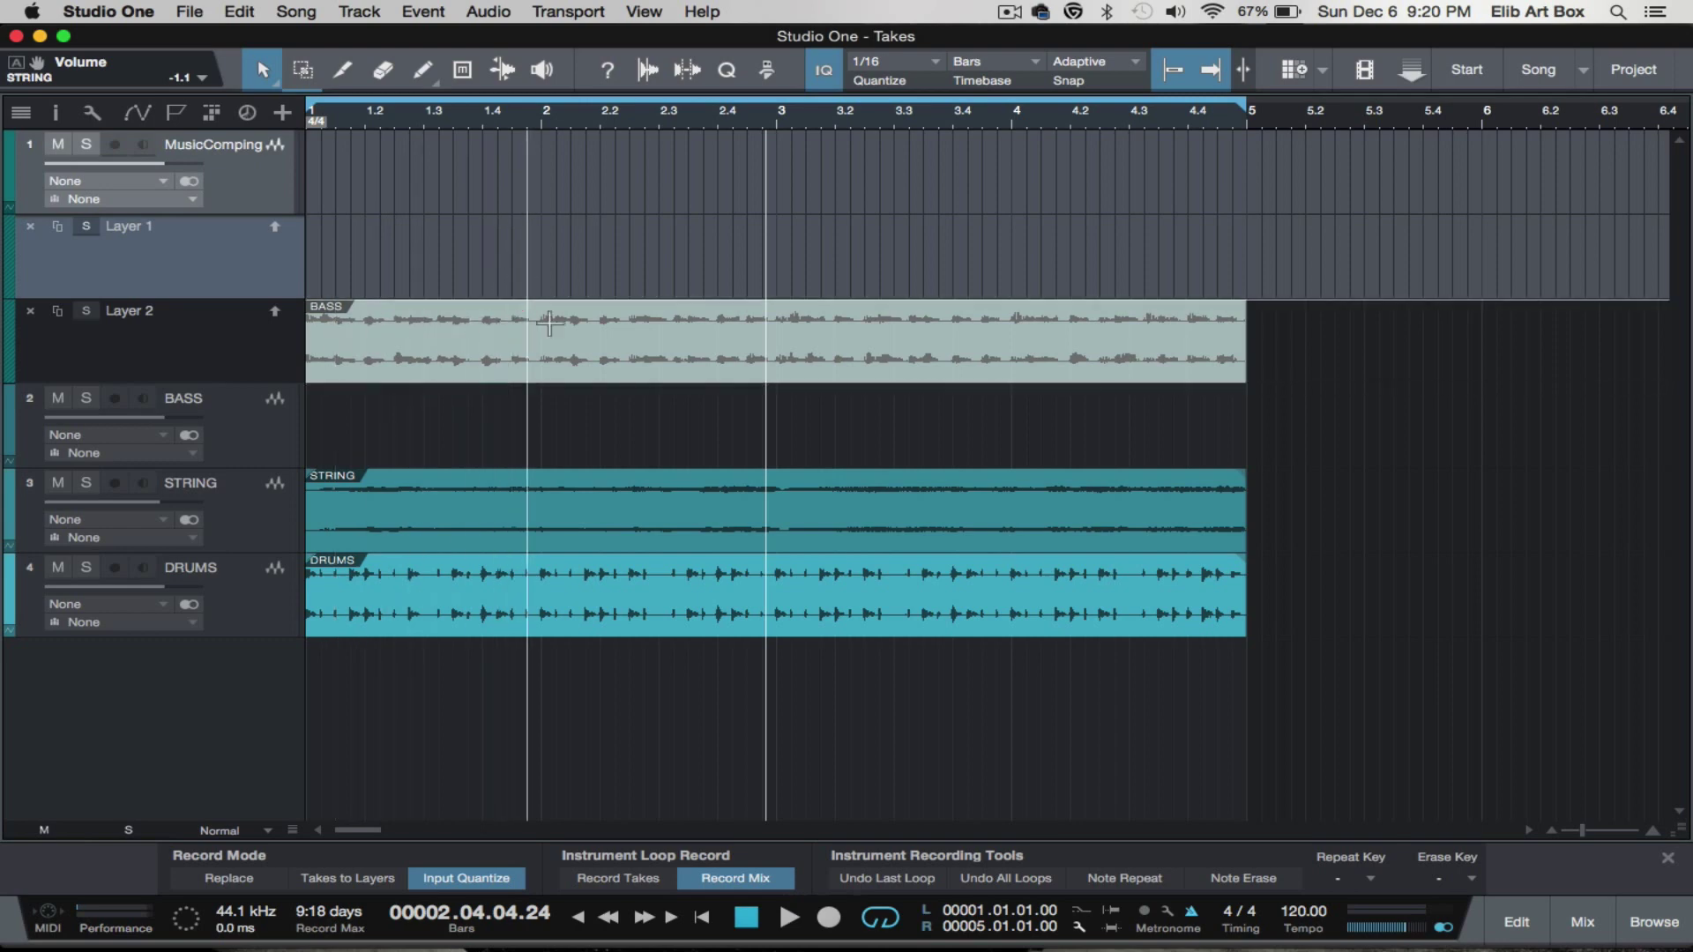
click(370, 510)
drag(370, 512, 348, 273)
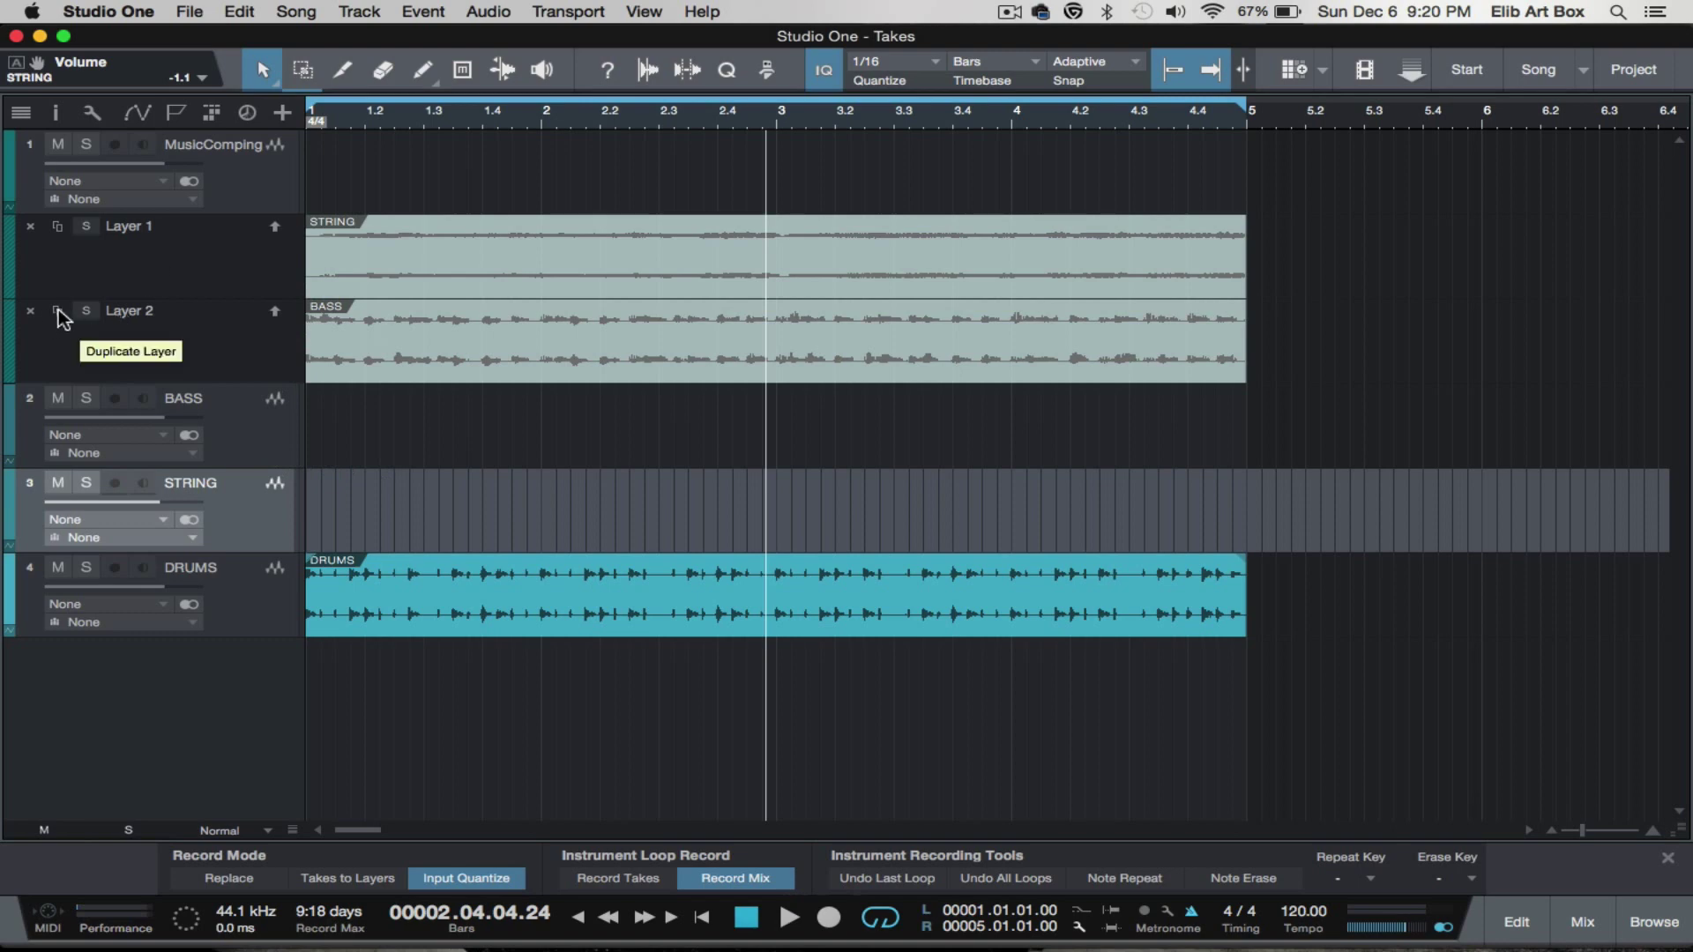
Add a third layer to Music Comping and move the DRUMS clip into it at bar 1
click(206, 361)
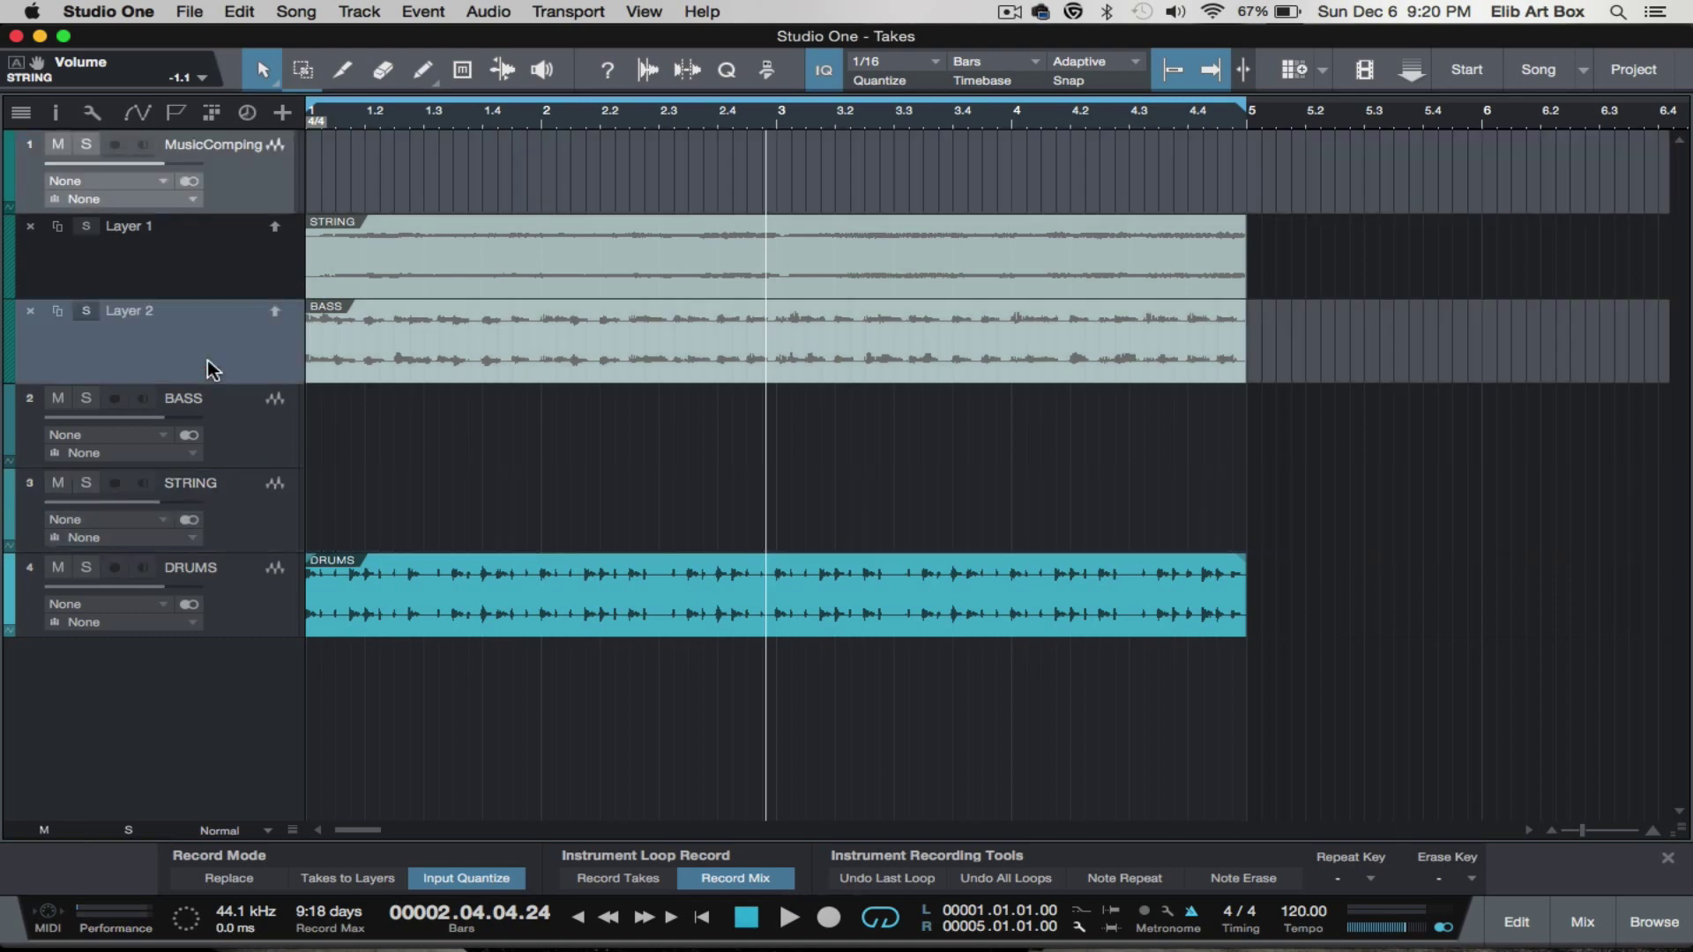
right_click(264, 193)
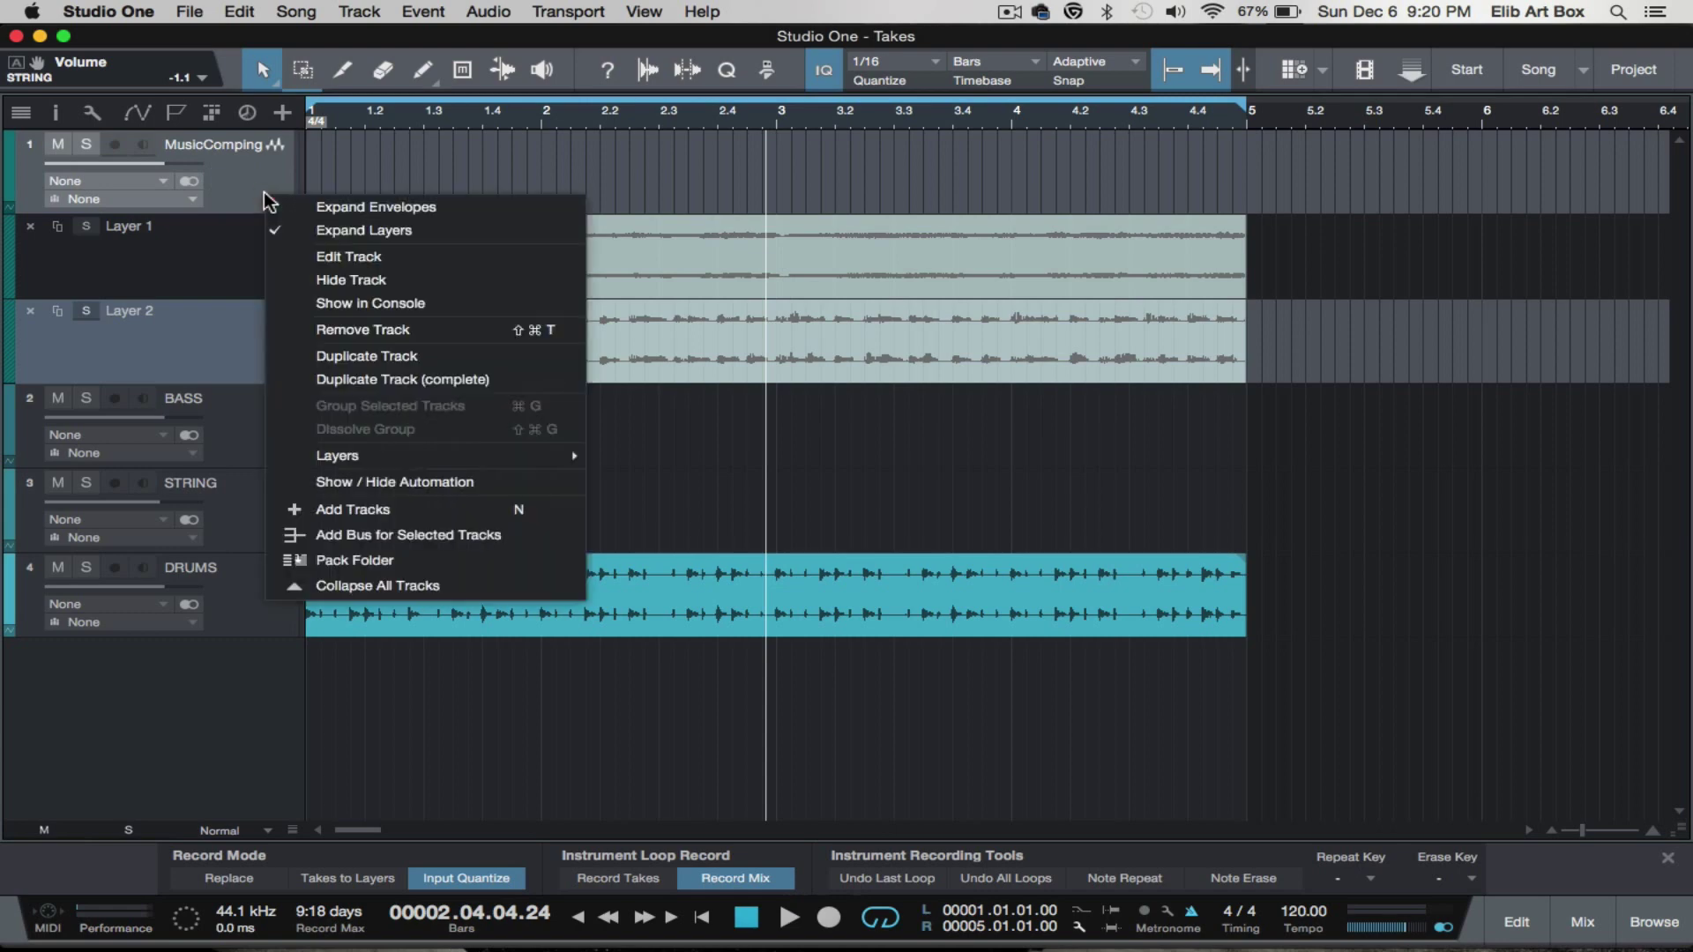
mouse_move(464, 458)
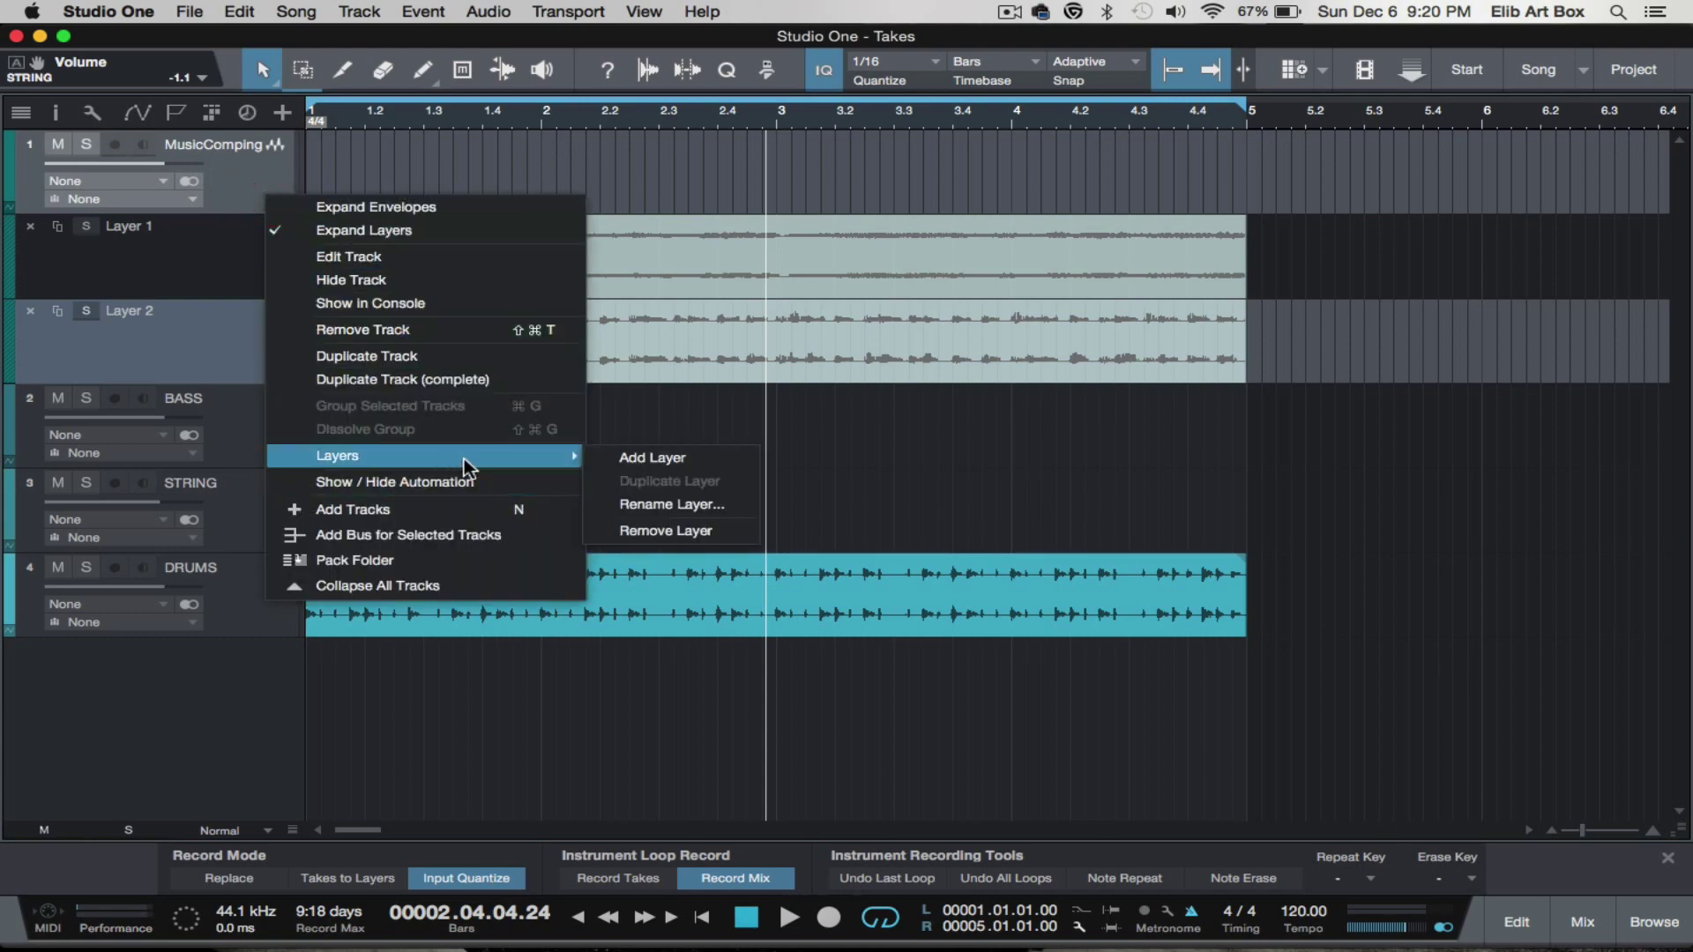
click(701, 458)
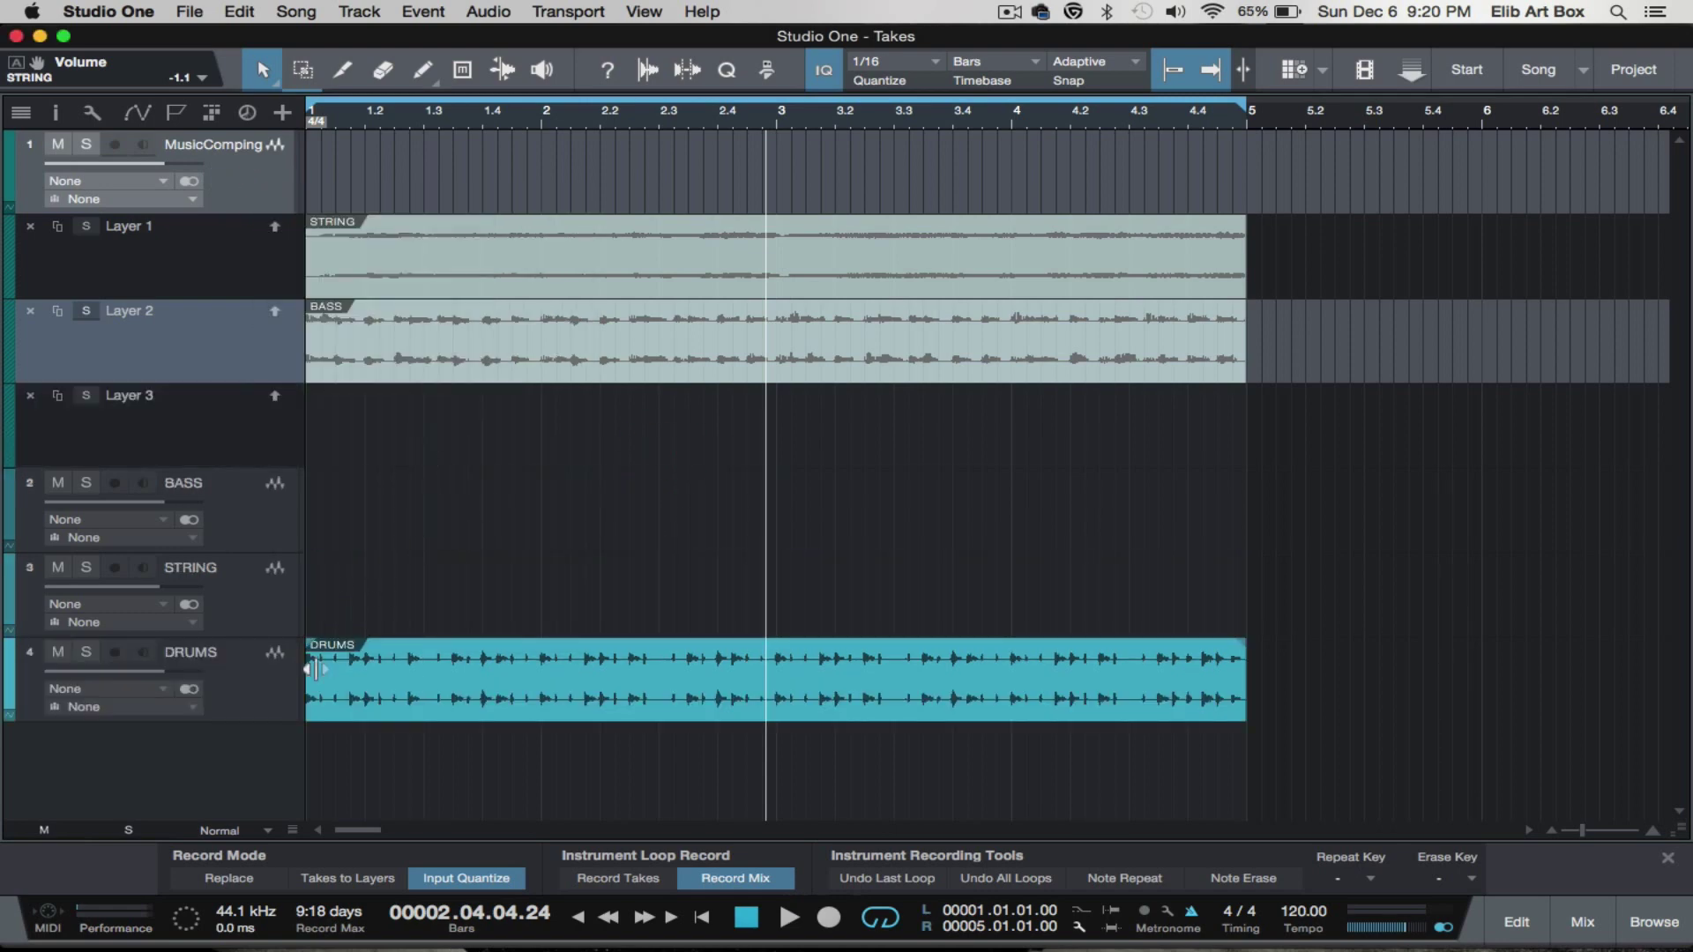
drag(339, 681, 309, 416)
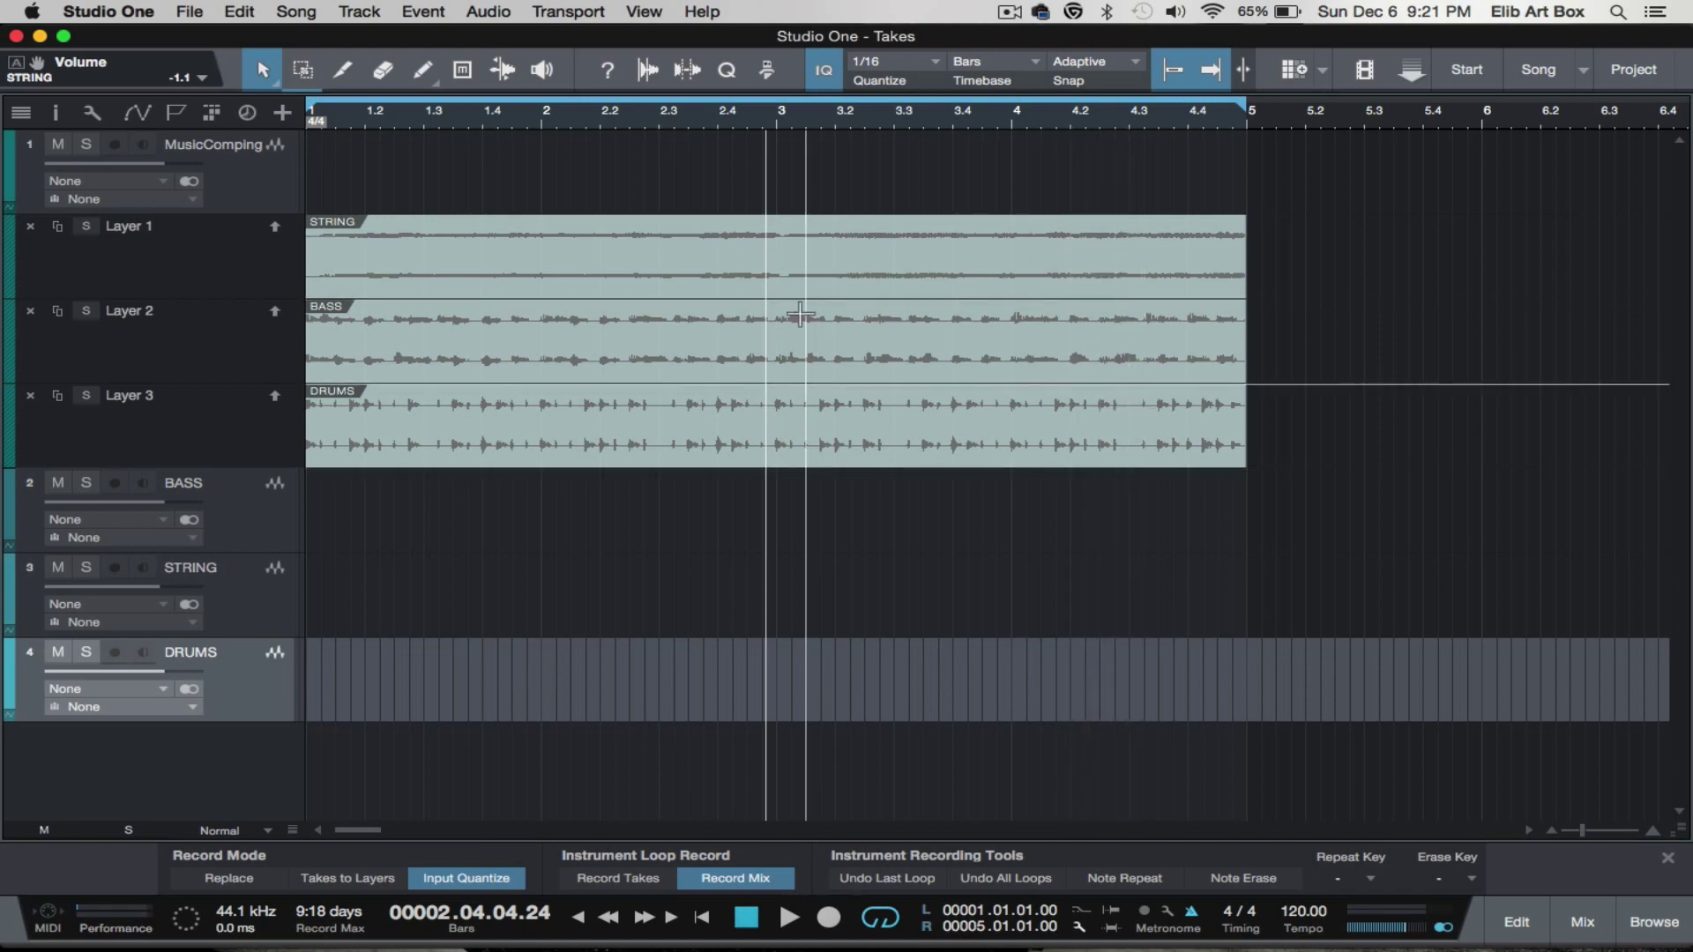
Remove the empty BASS, STRING and DRUMS tracks together
click(272, 501)
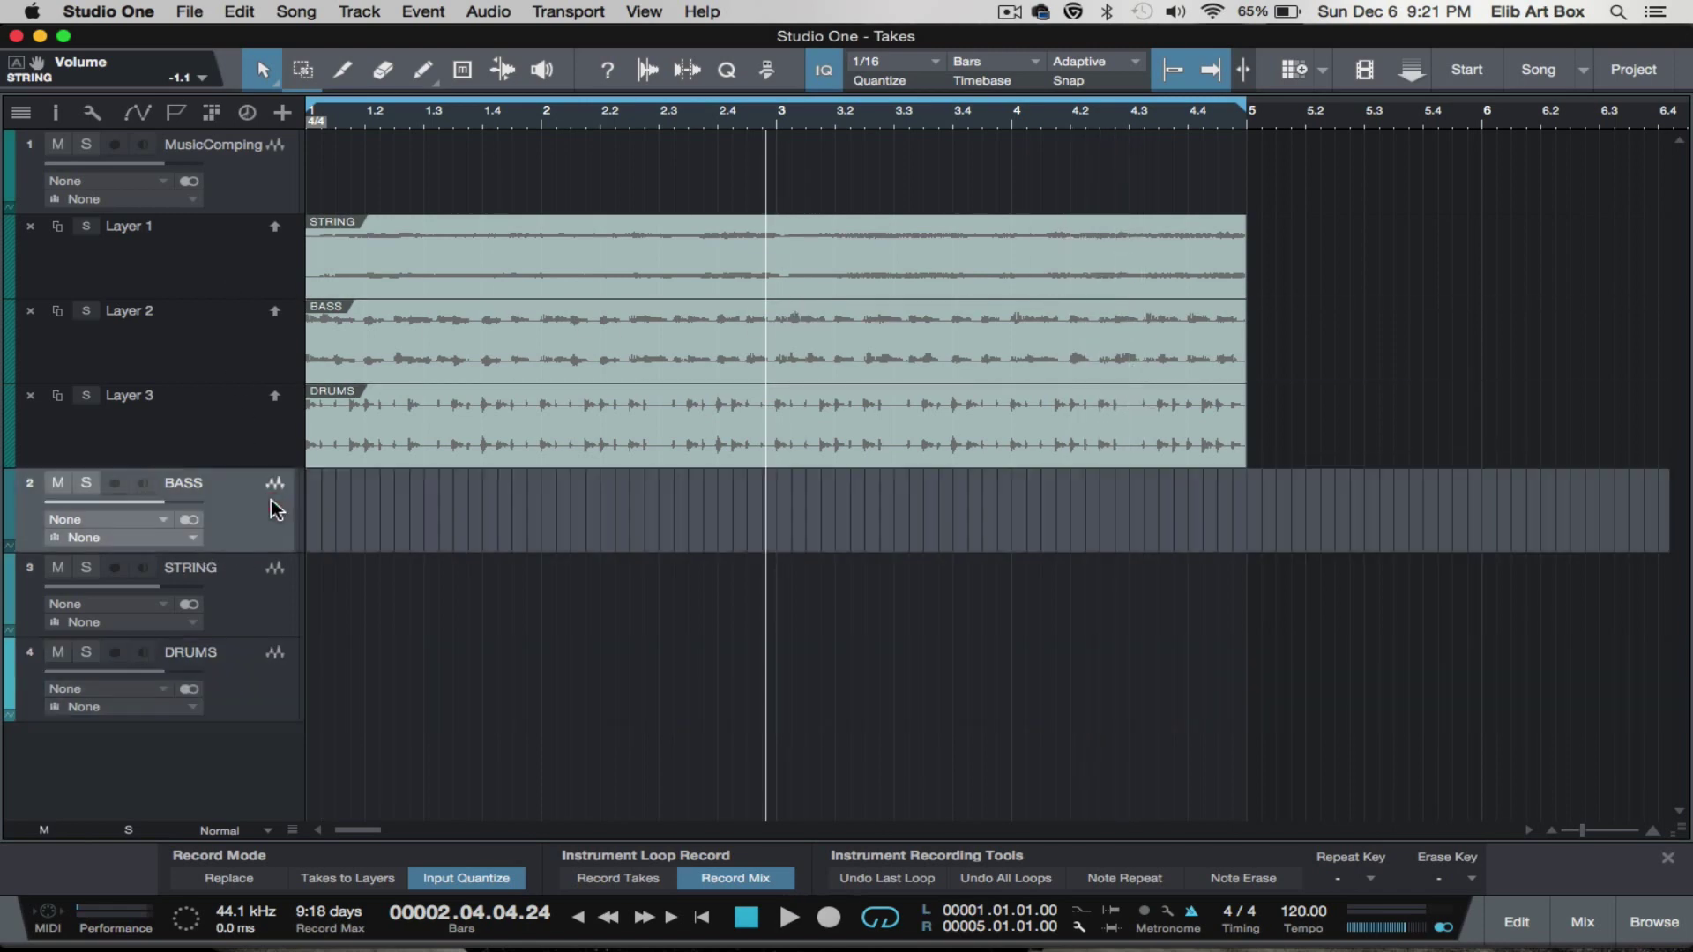
shift+click(263, 697)
right_click(263, 697)
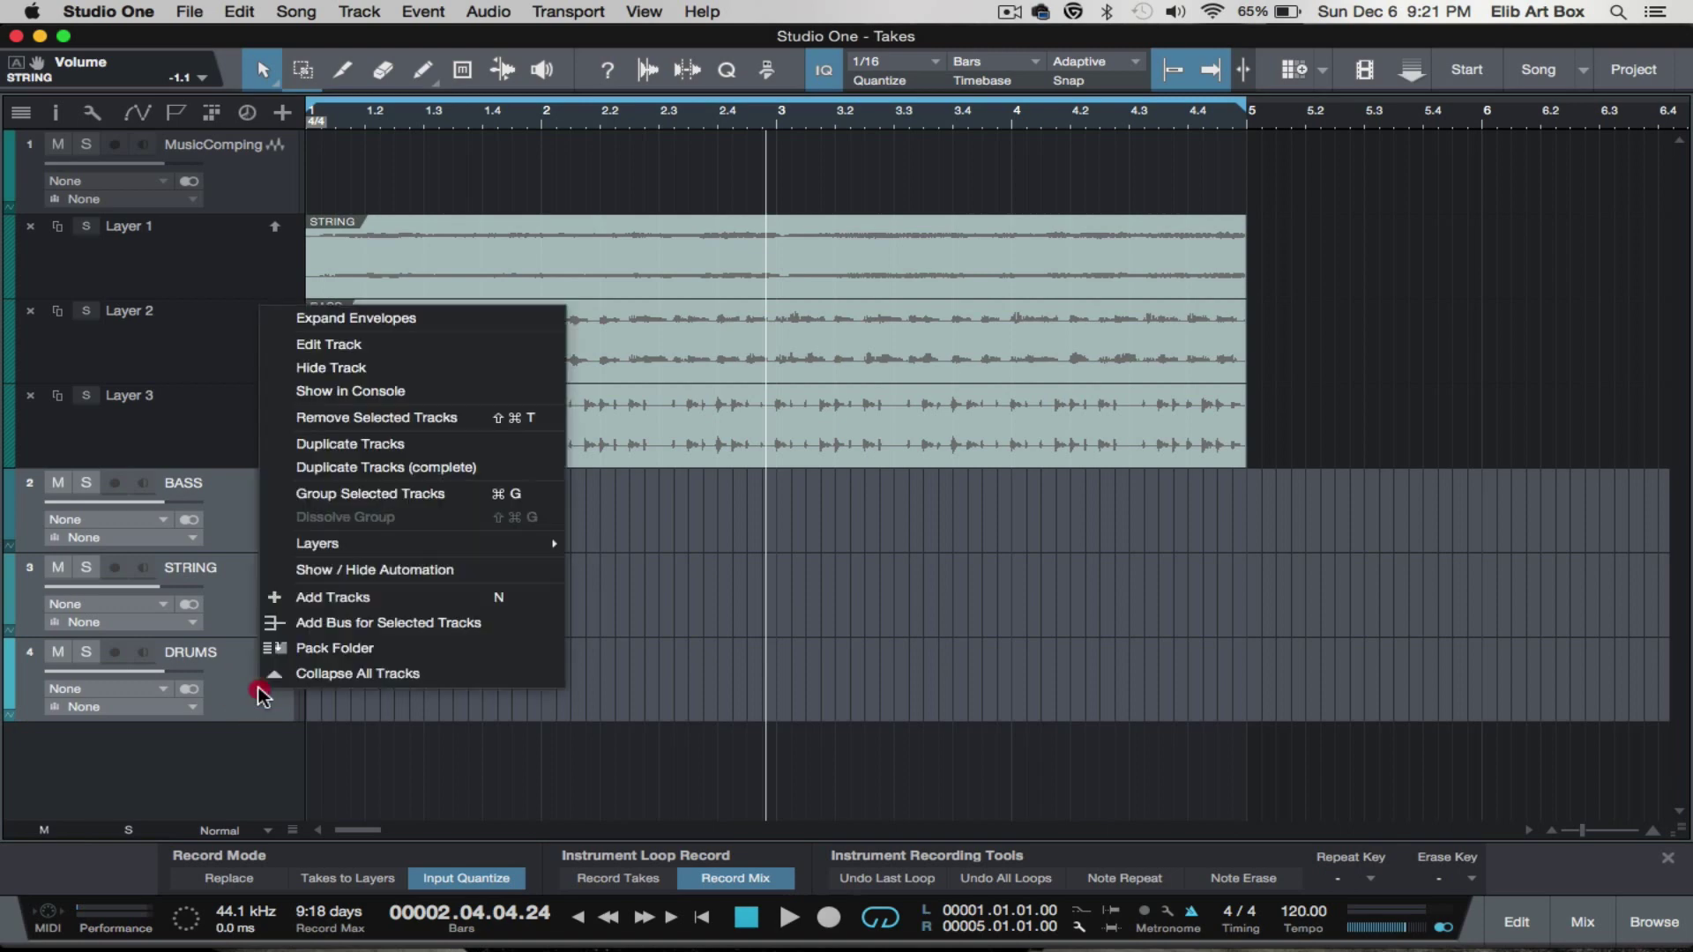
click(378, 422)
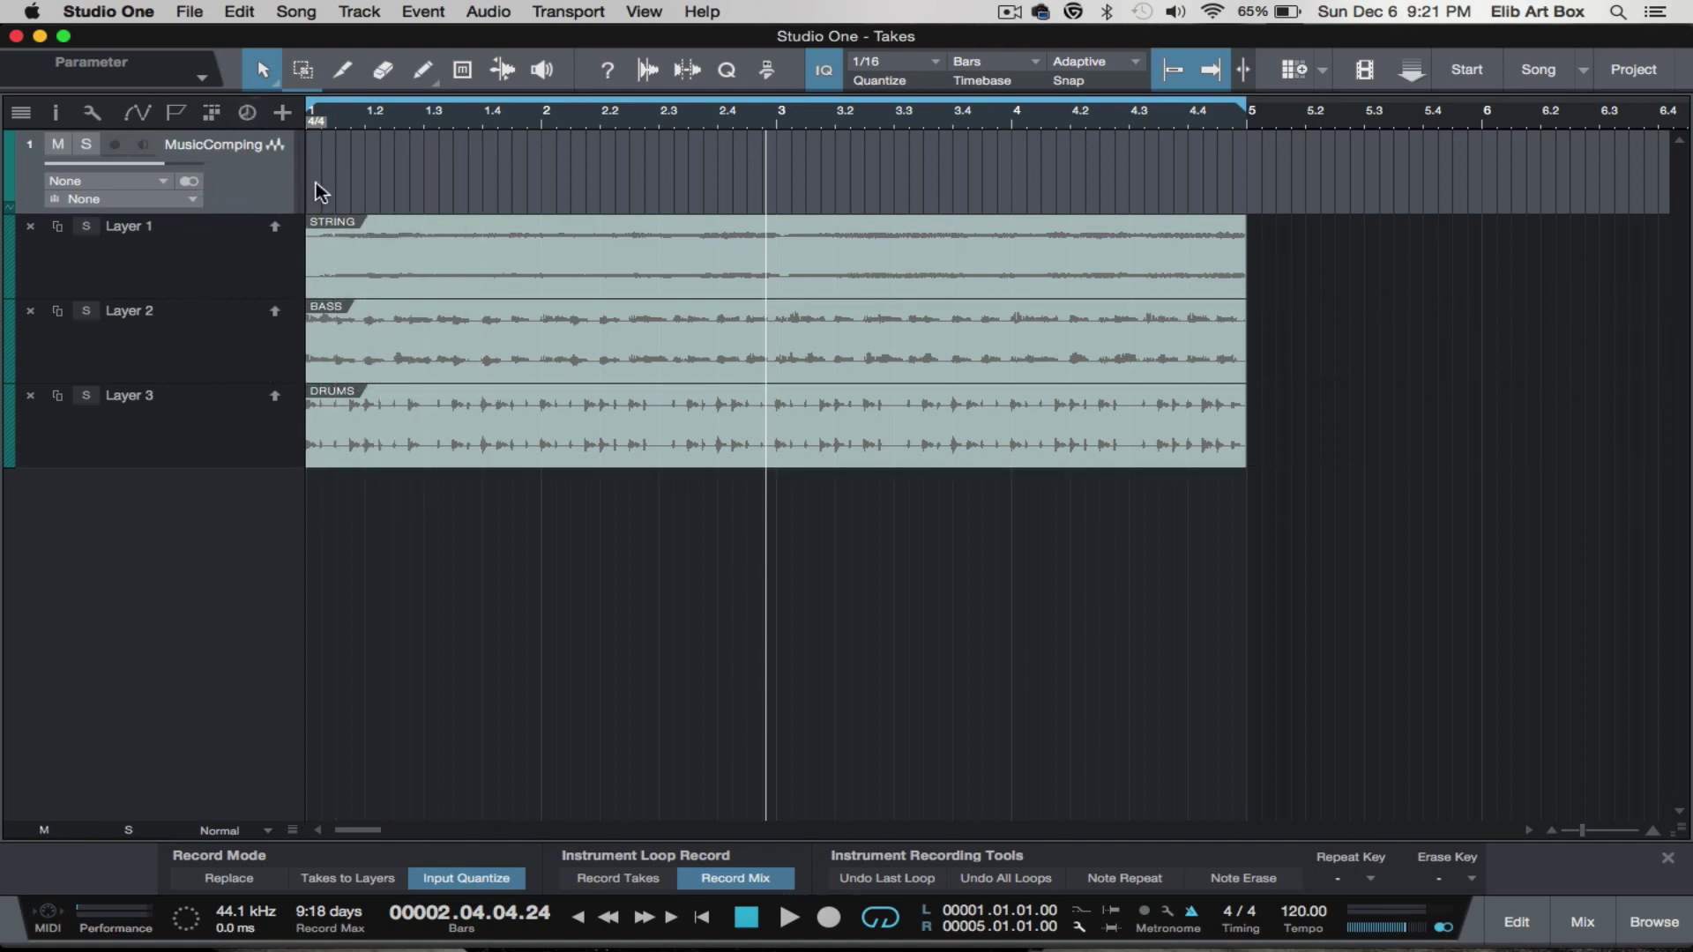
From the song start, comp STRING up to beat 1.3, BASS from 1.3 to bar 2, and DRUMS from bar 2 to bar 3
key(Home)
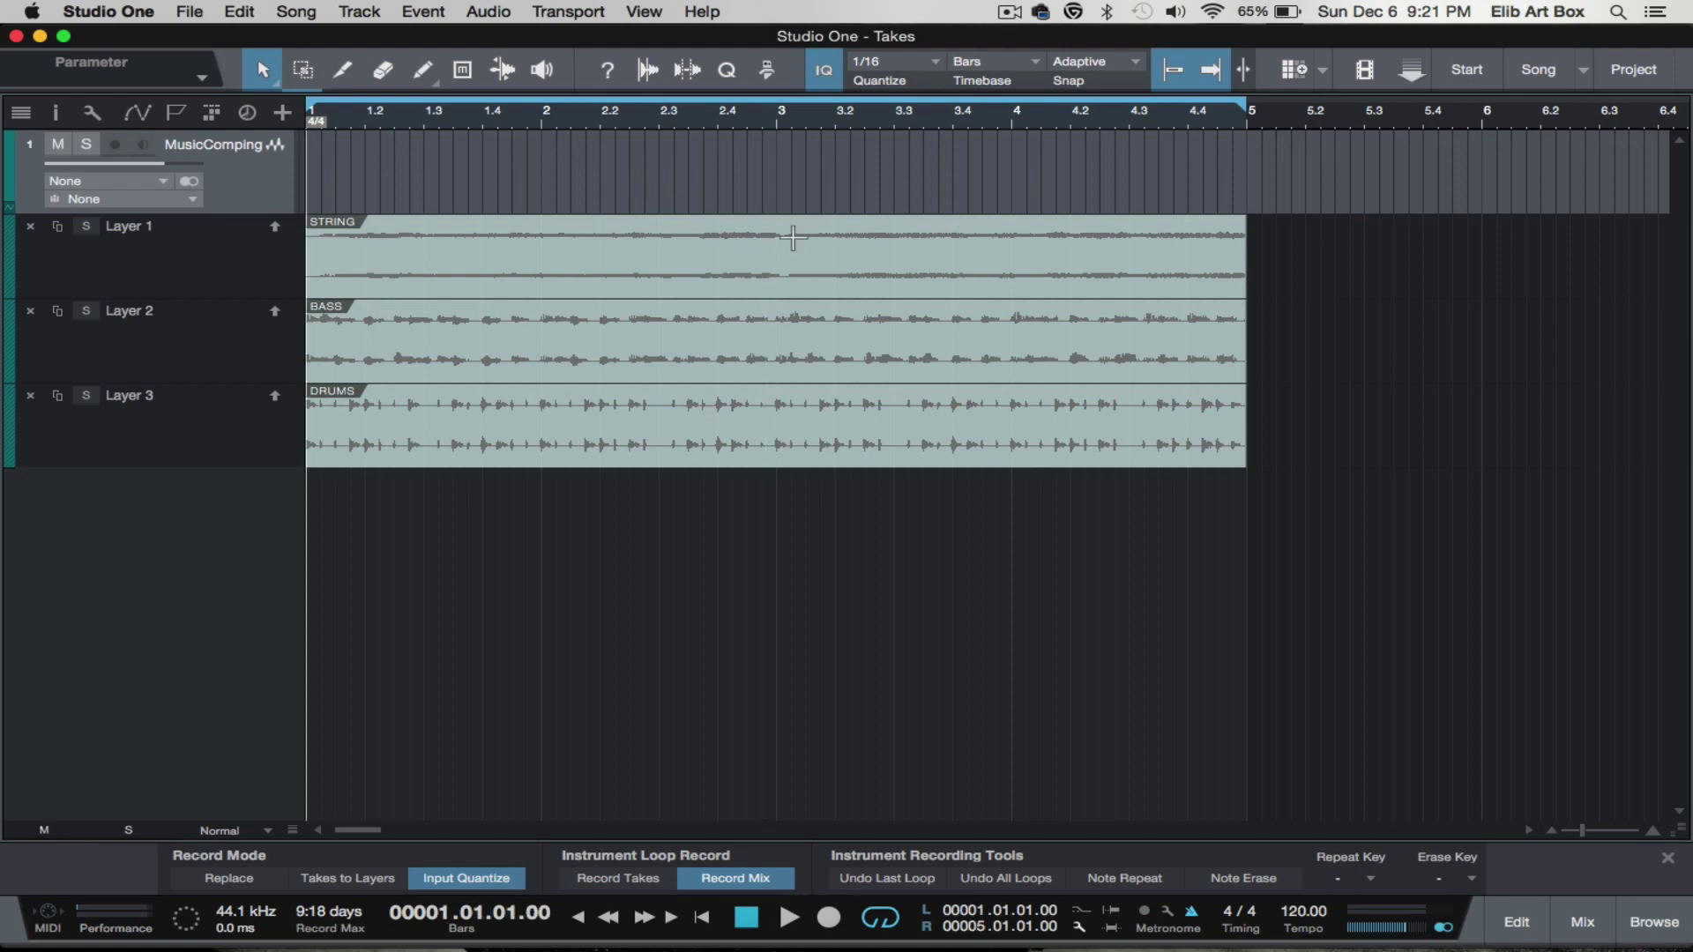
drag(309, 255, 424, 245)
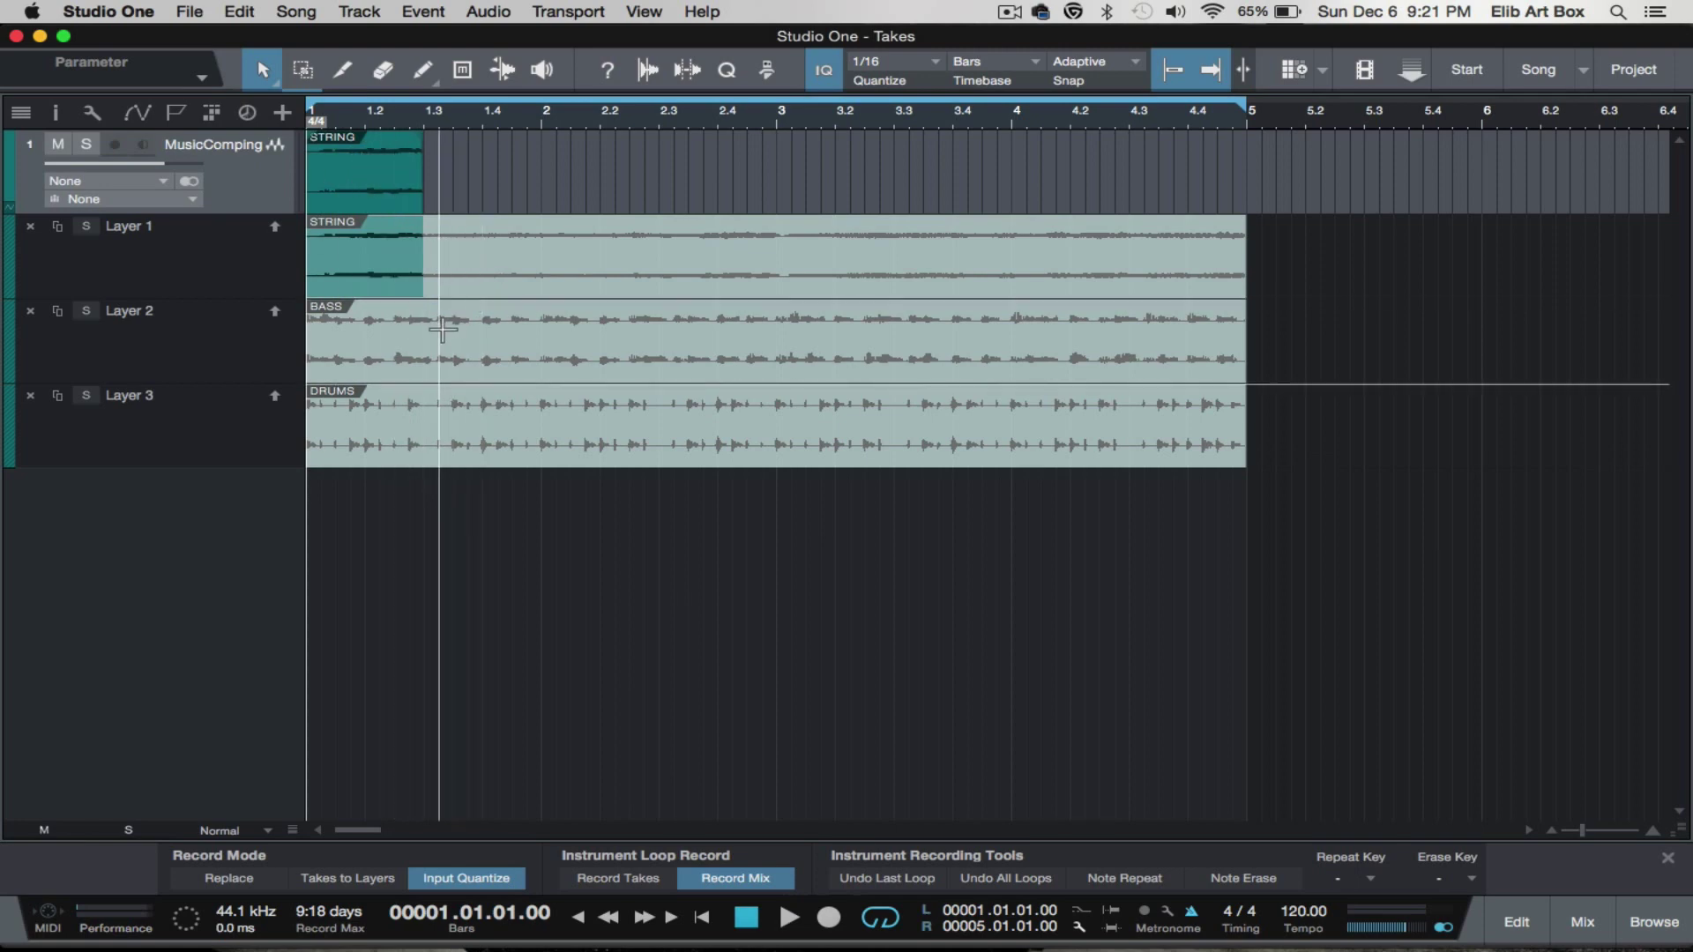
drag(427, 333, 532, 332)
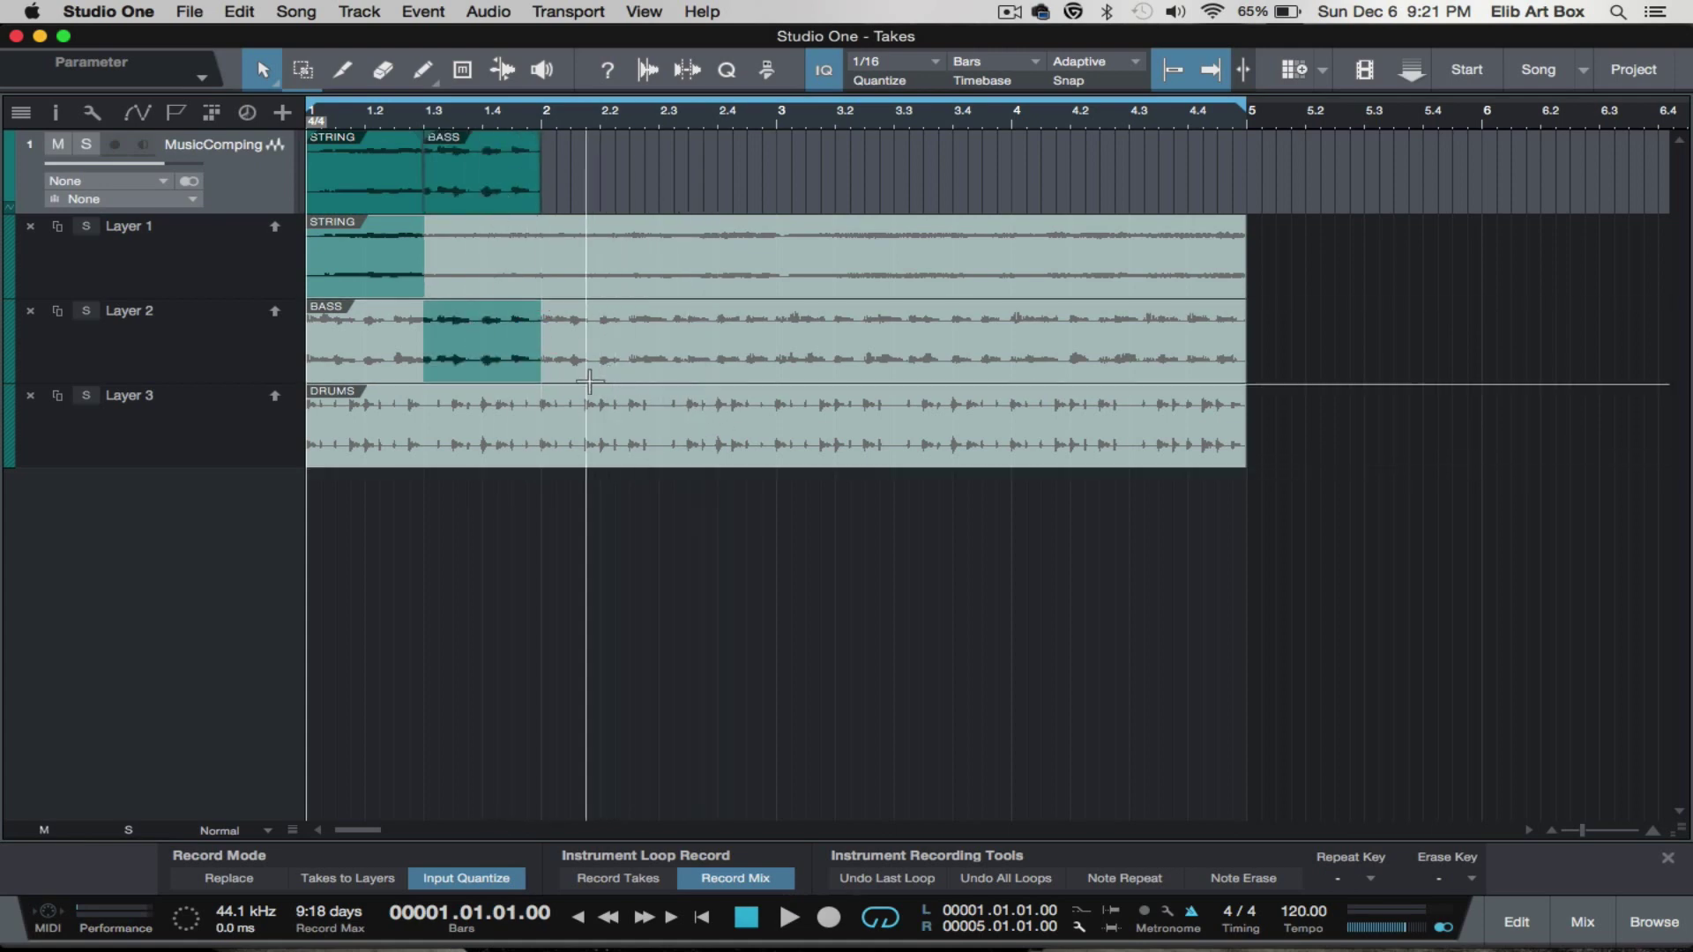
drag(543, 387, 774, 383)
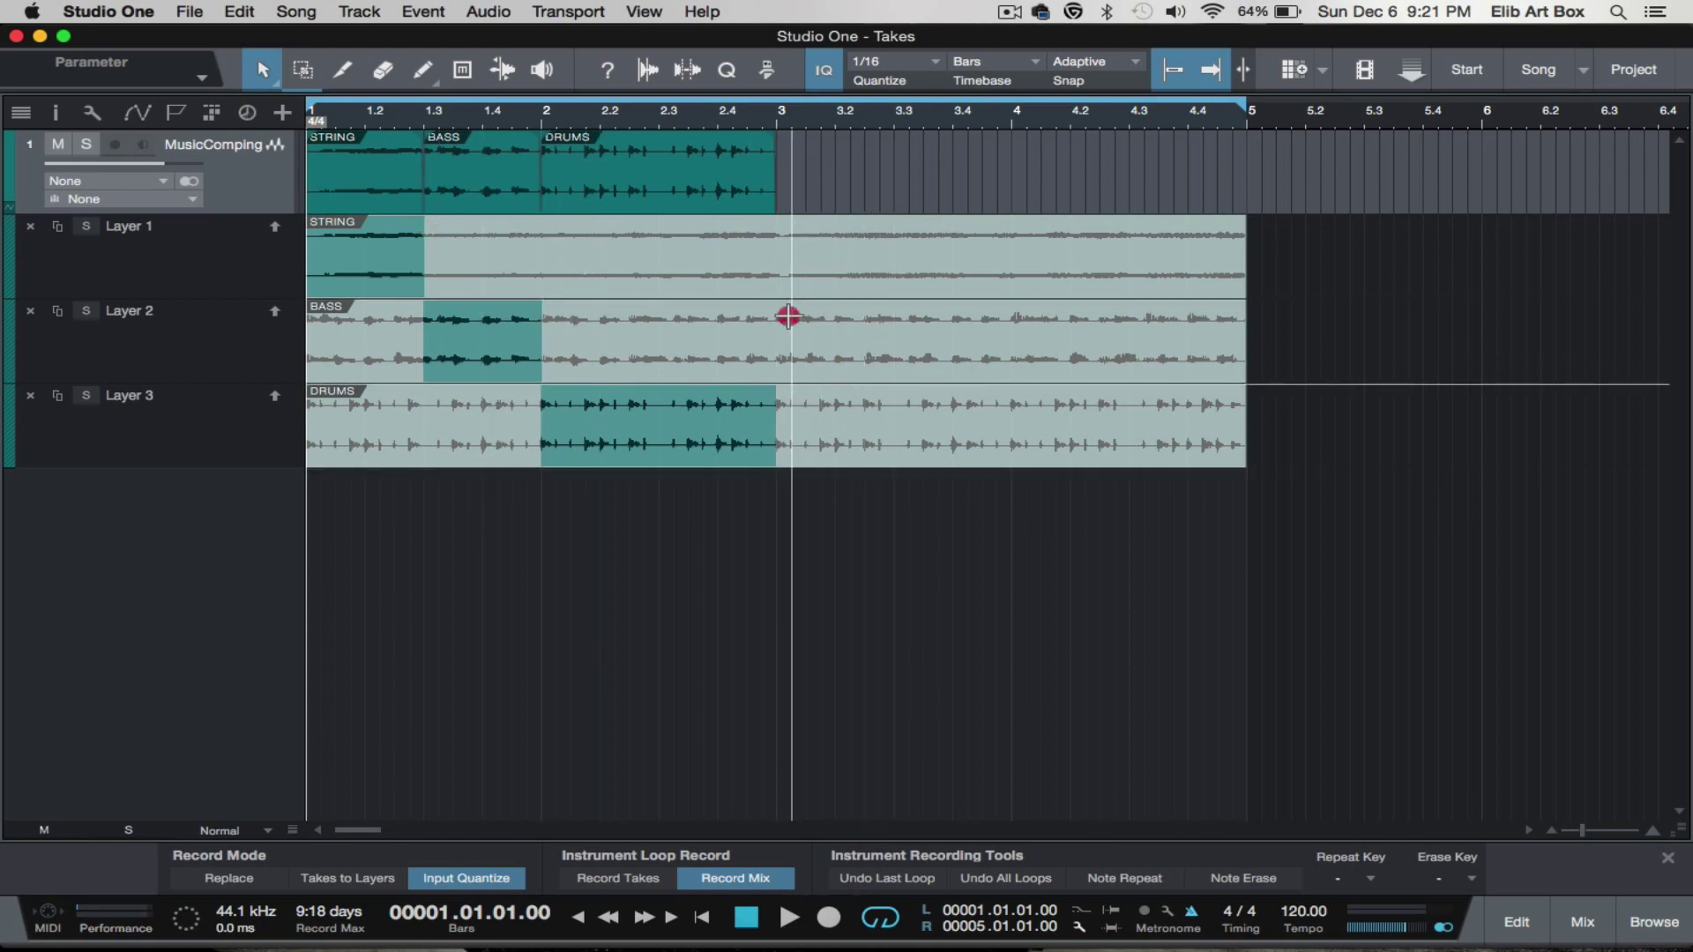
Comp BASS from just after bar 3 to beat 3.4 and fill the small gap at bar 3 with STRING
drag(787, 316, 953, 329)
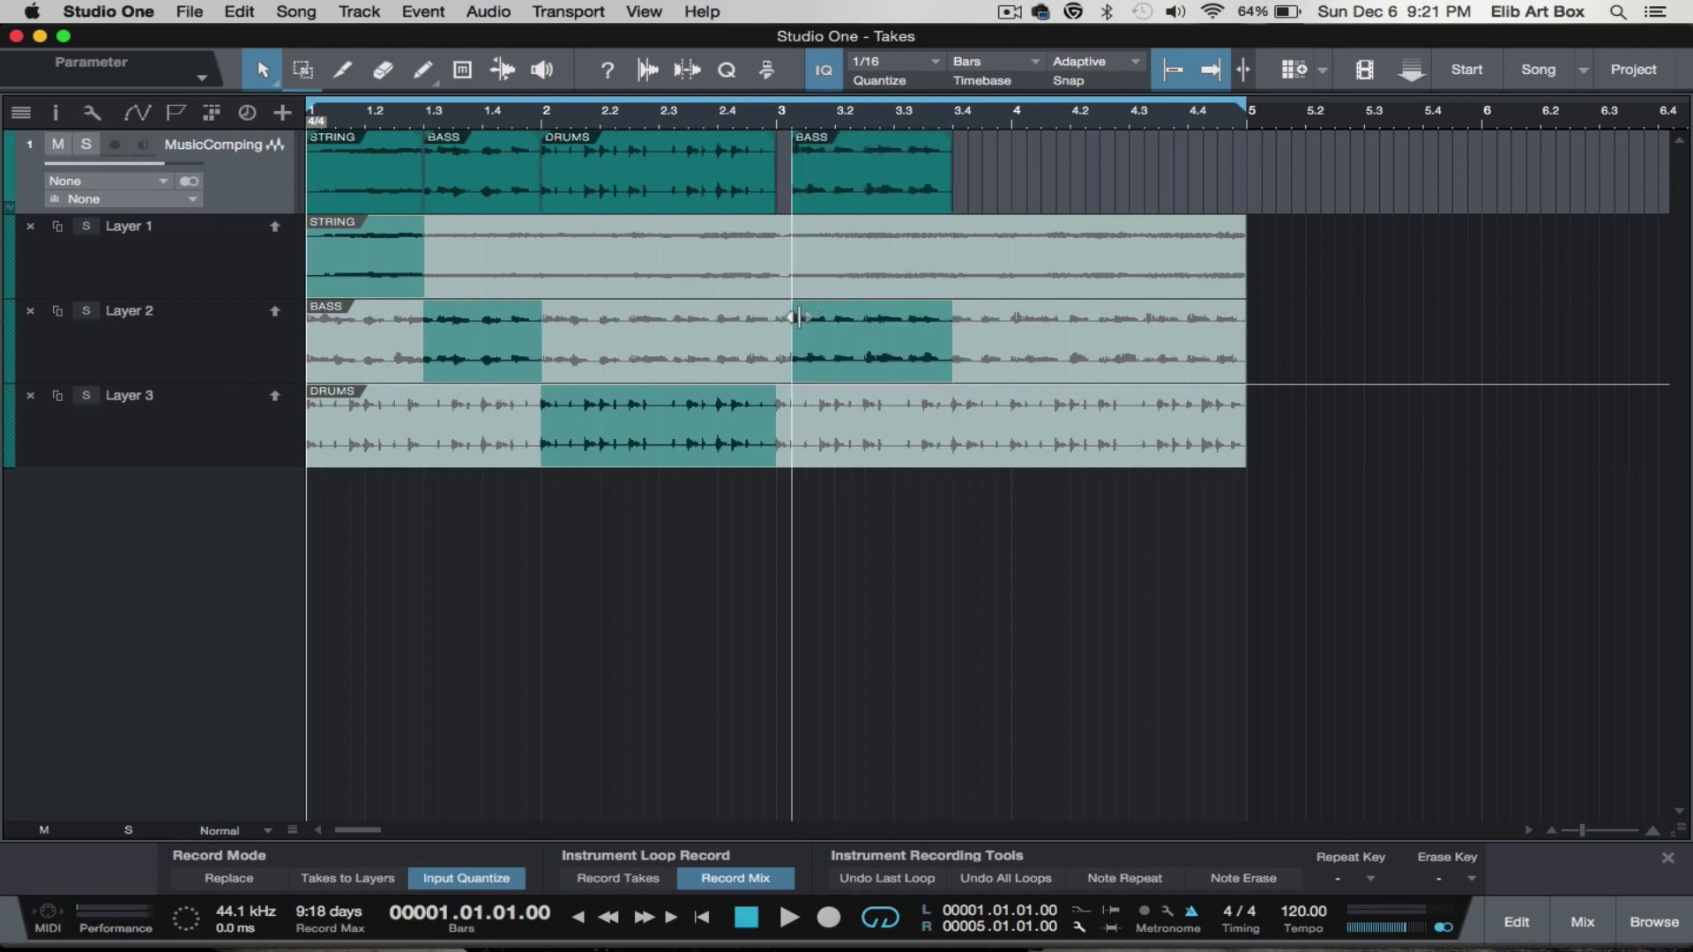
mouse_move(799, 317)
mouse_down()
mouse_move(775, 316)
mouse_move(802, 317)
mouse_up()
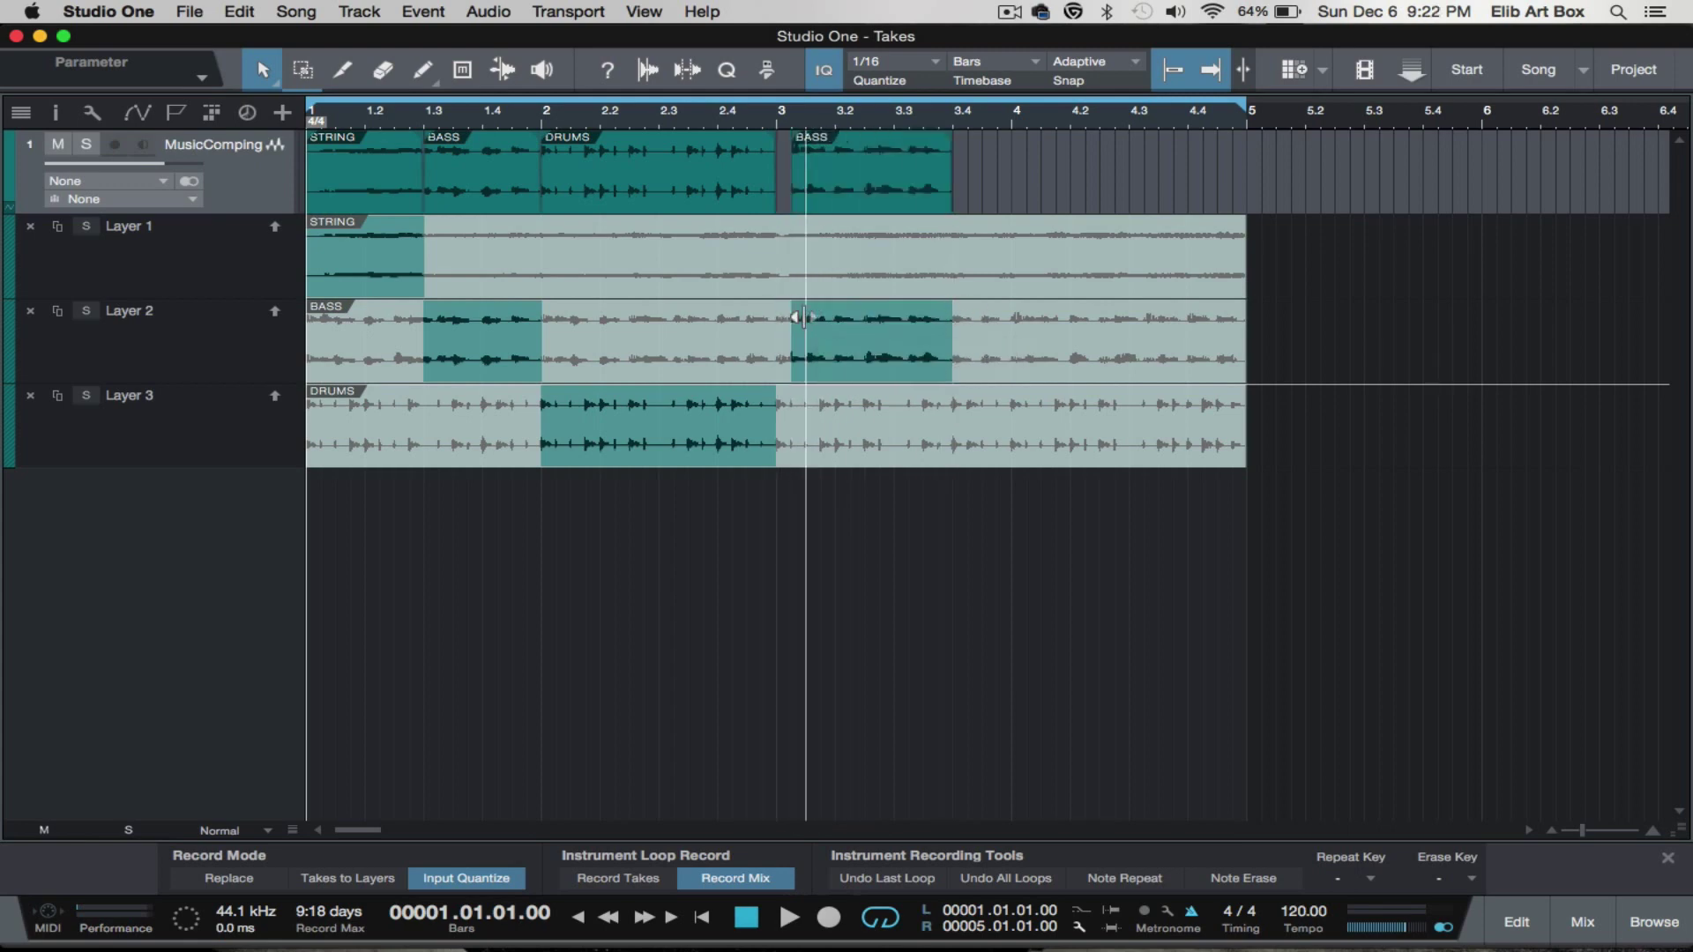
click(773, 244)
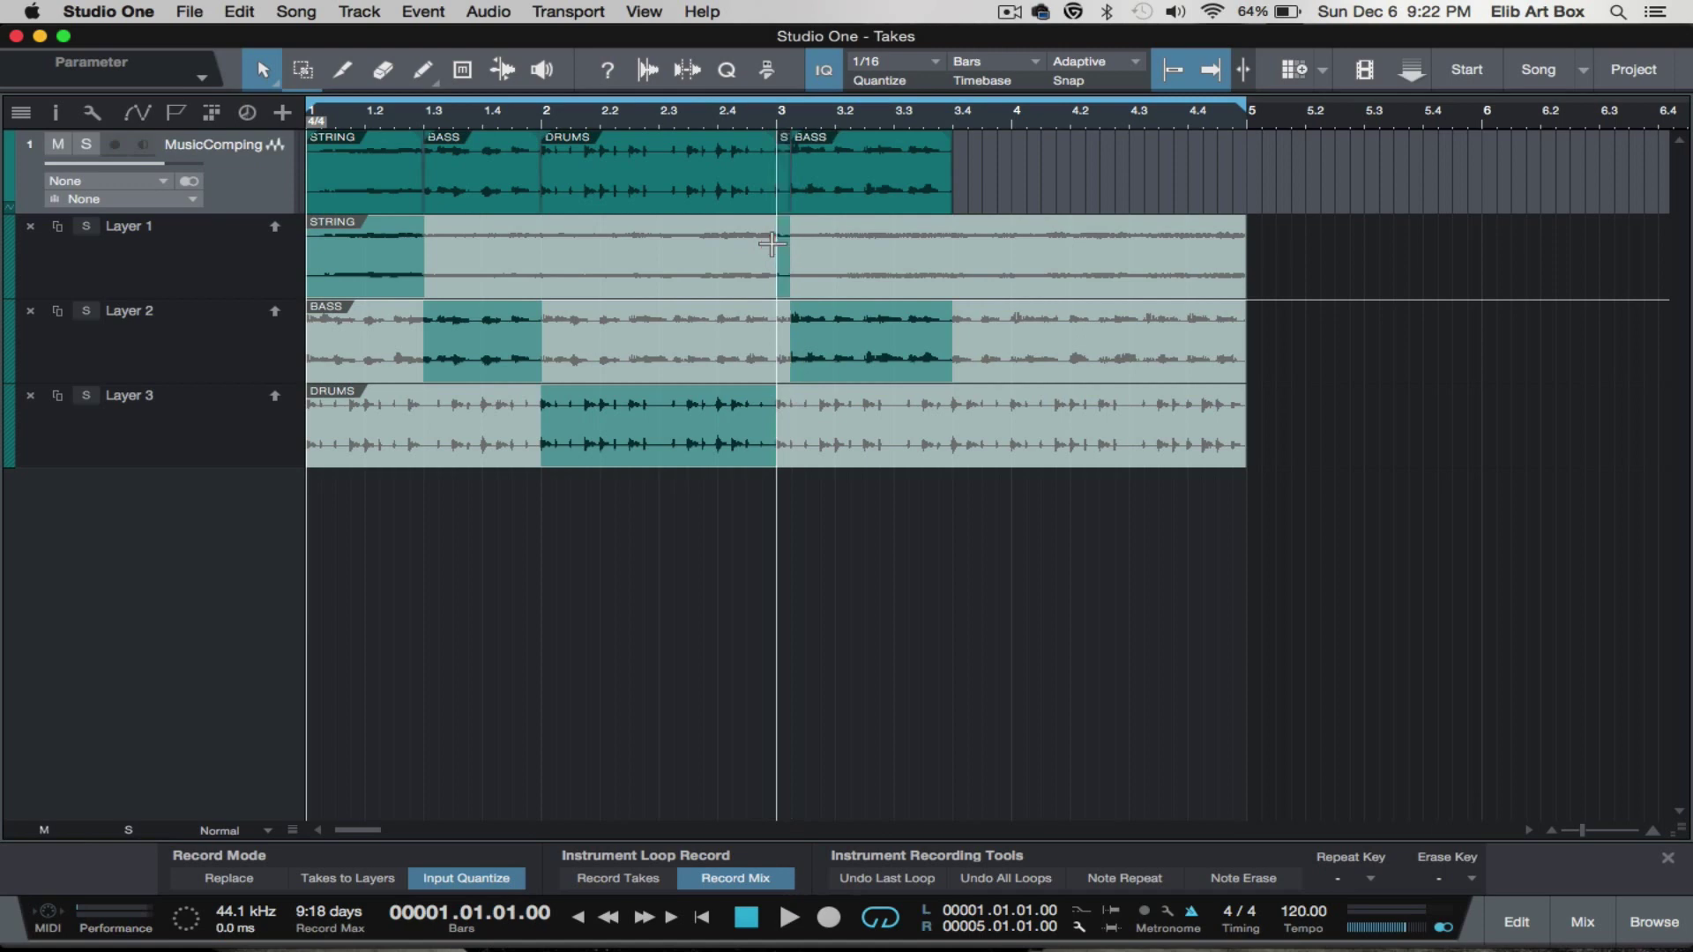
Complete the comp from beat 3.4 to bar 5 with STRING, DRUMS and BASS sections, filling the short gap before the last BASS section with STRING
drag(954, 240, 1086, 254)
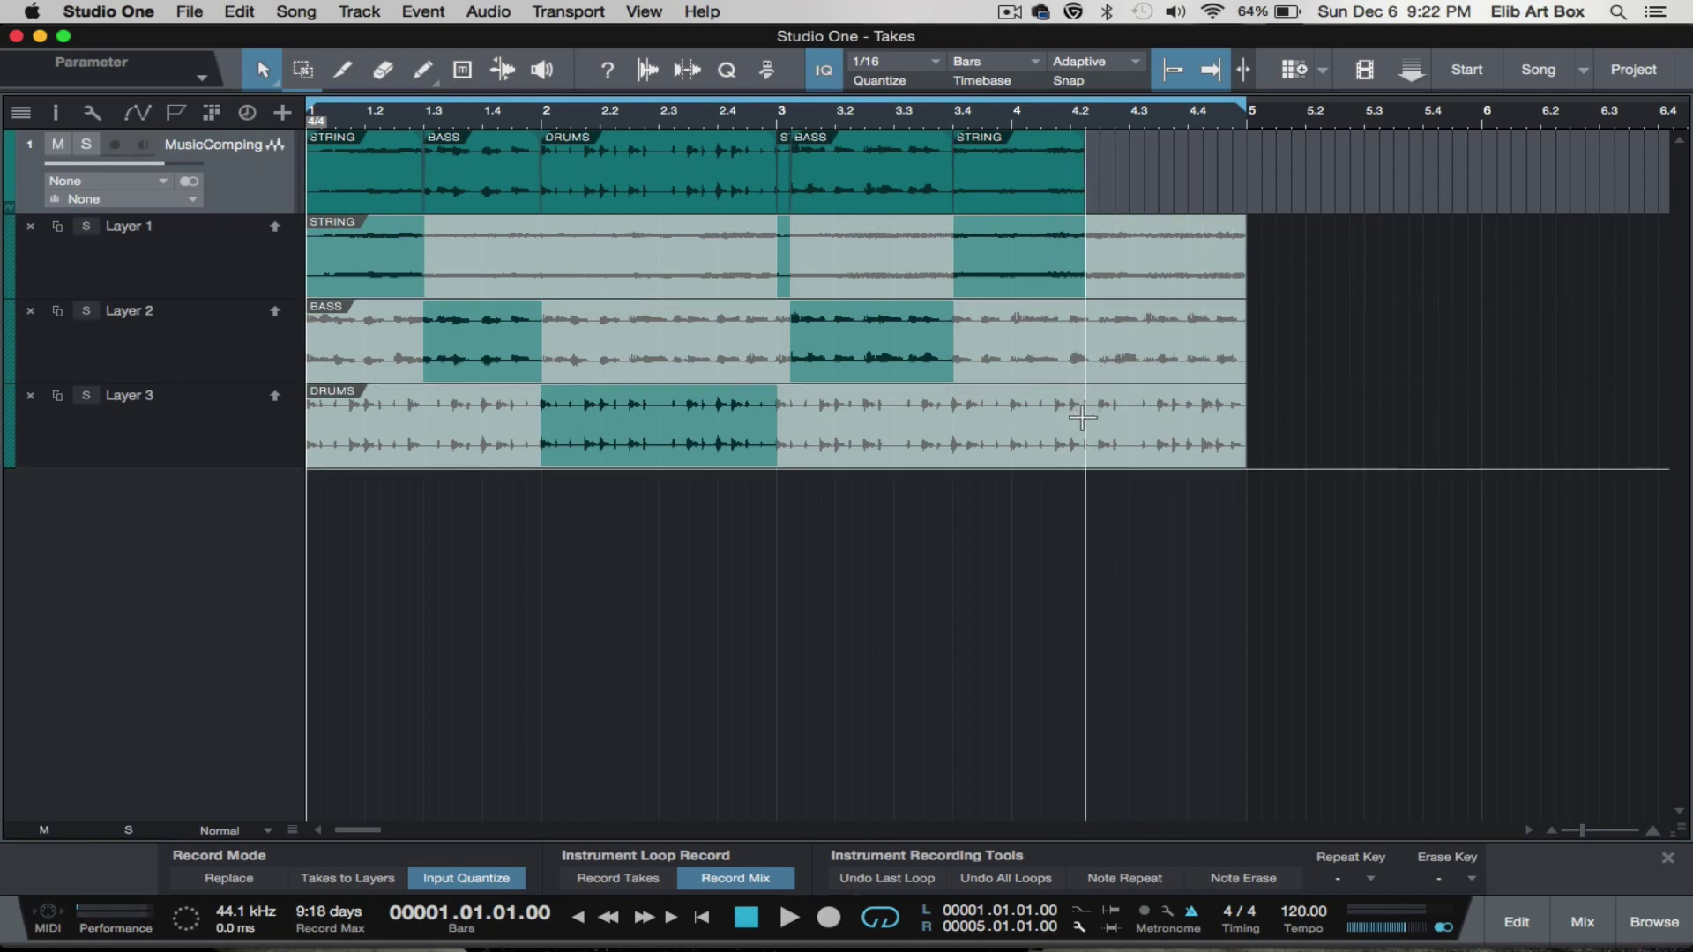
drag(1081, 416, 1165, 440)
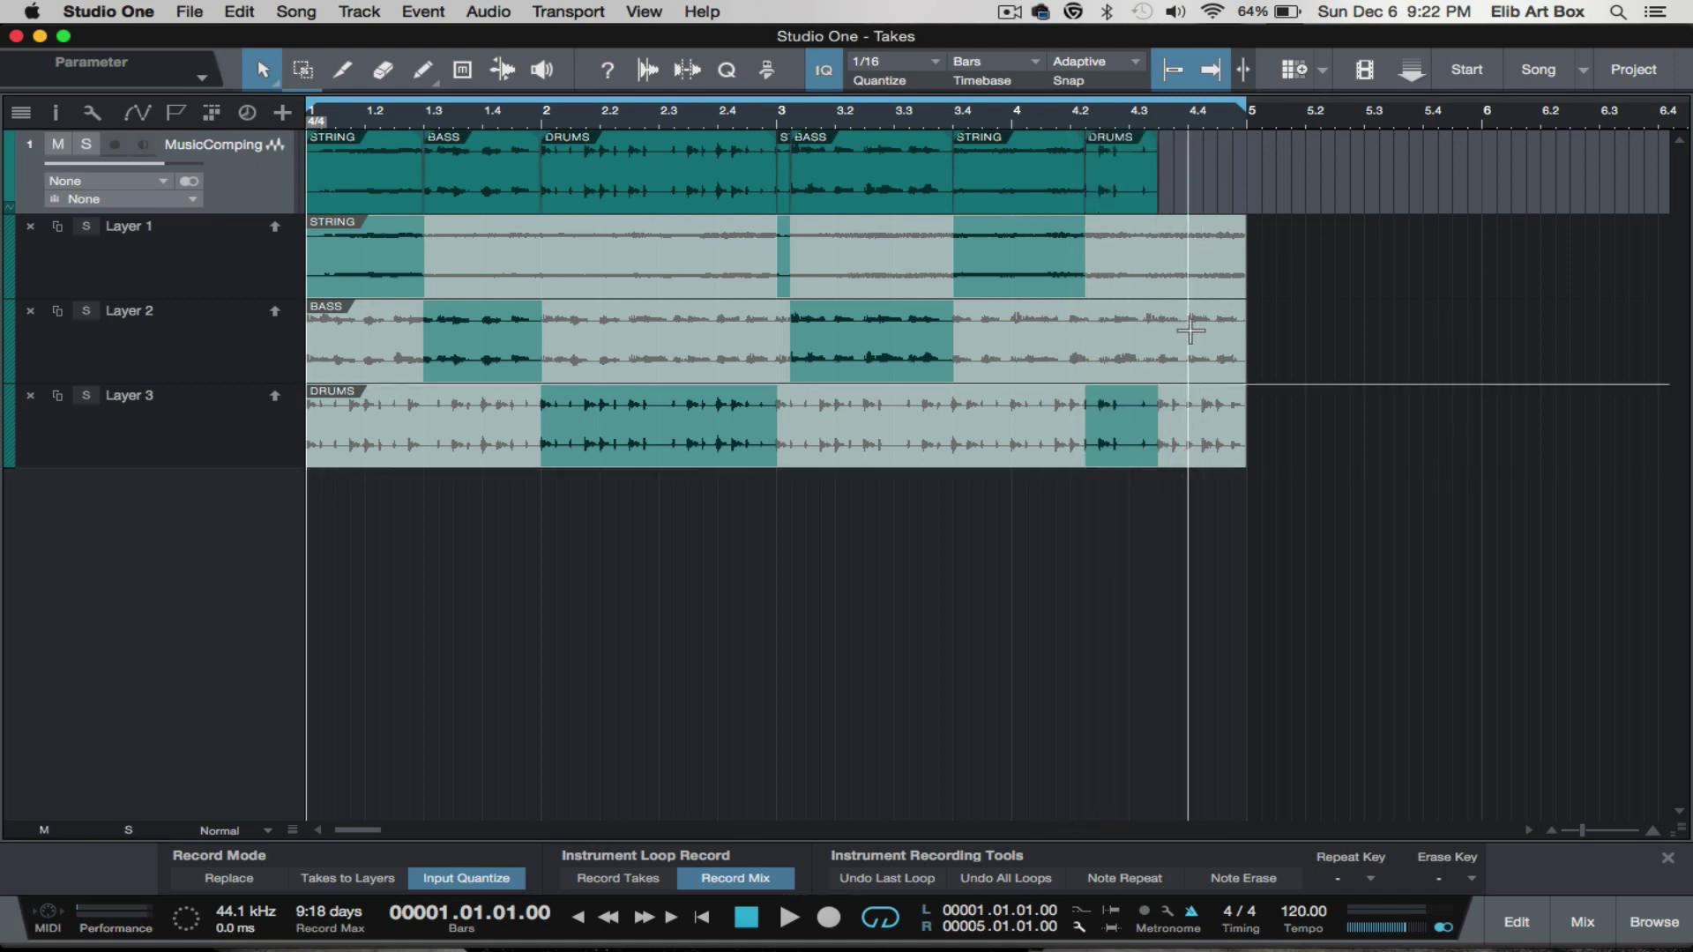
drag(1173, 323, 1246, 342)
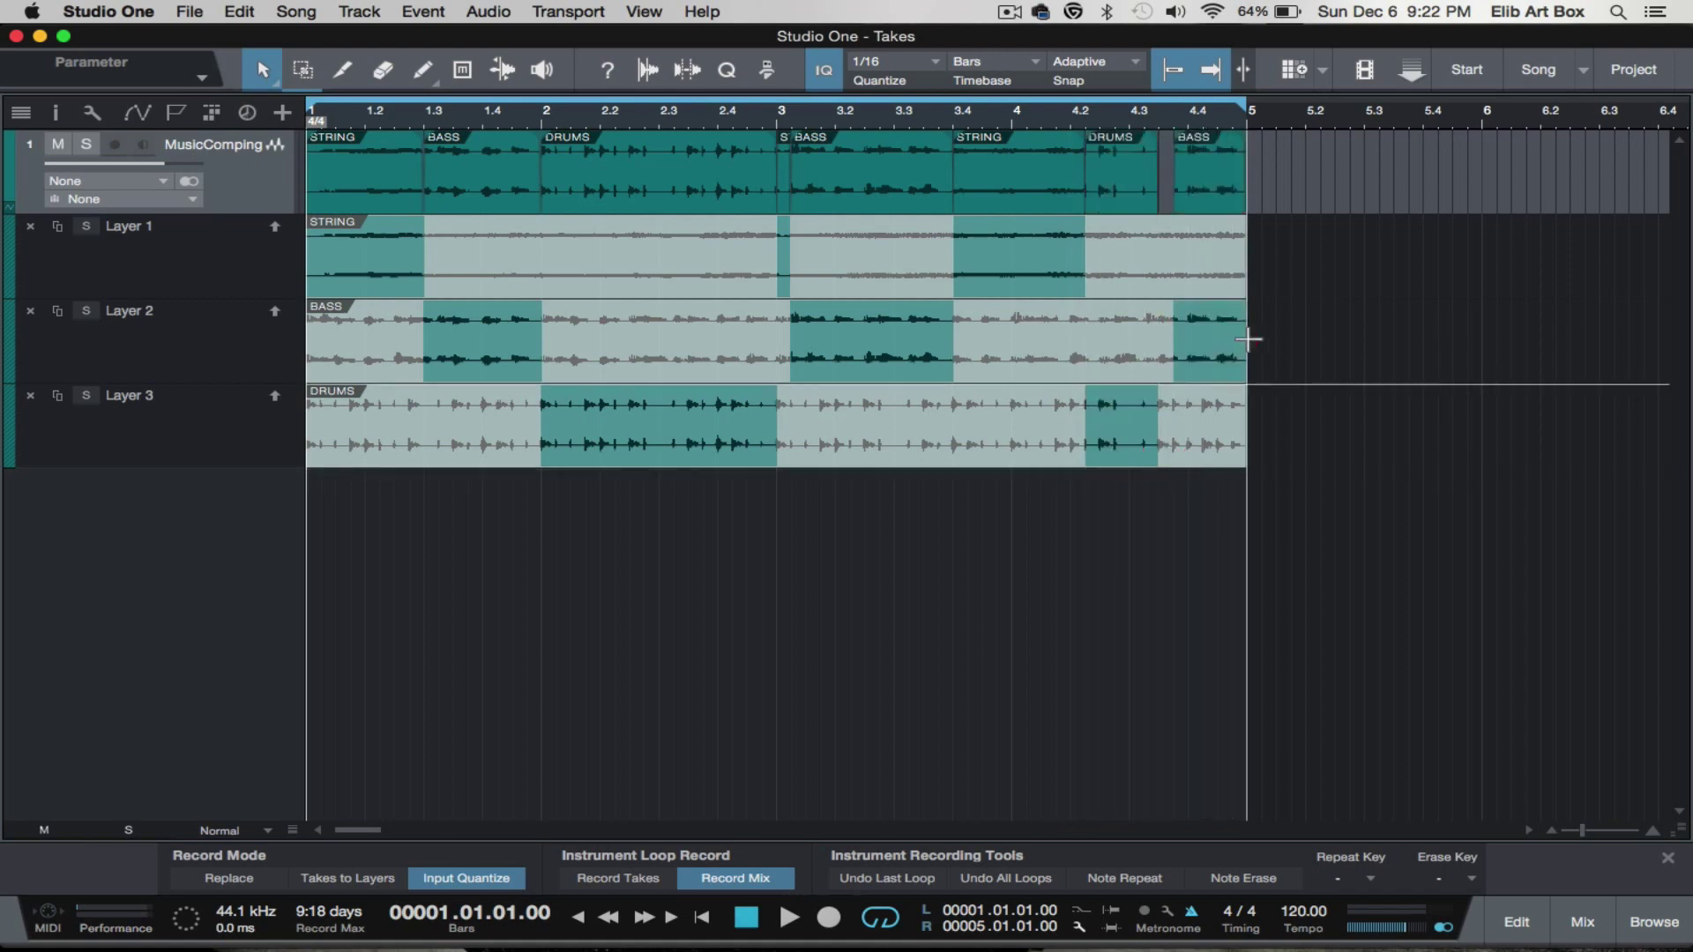
click(1160, 242)
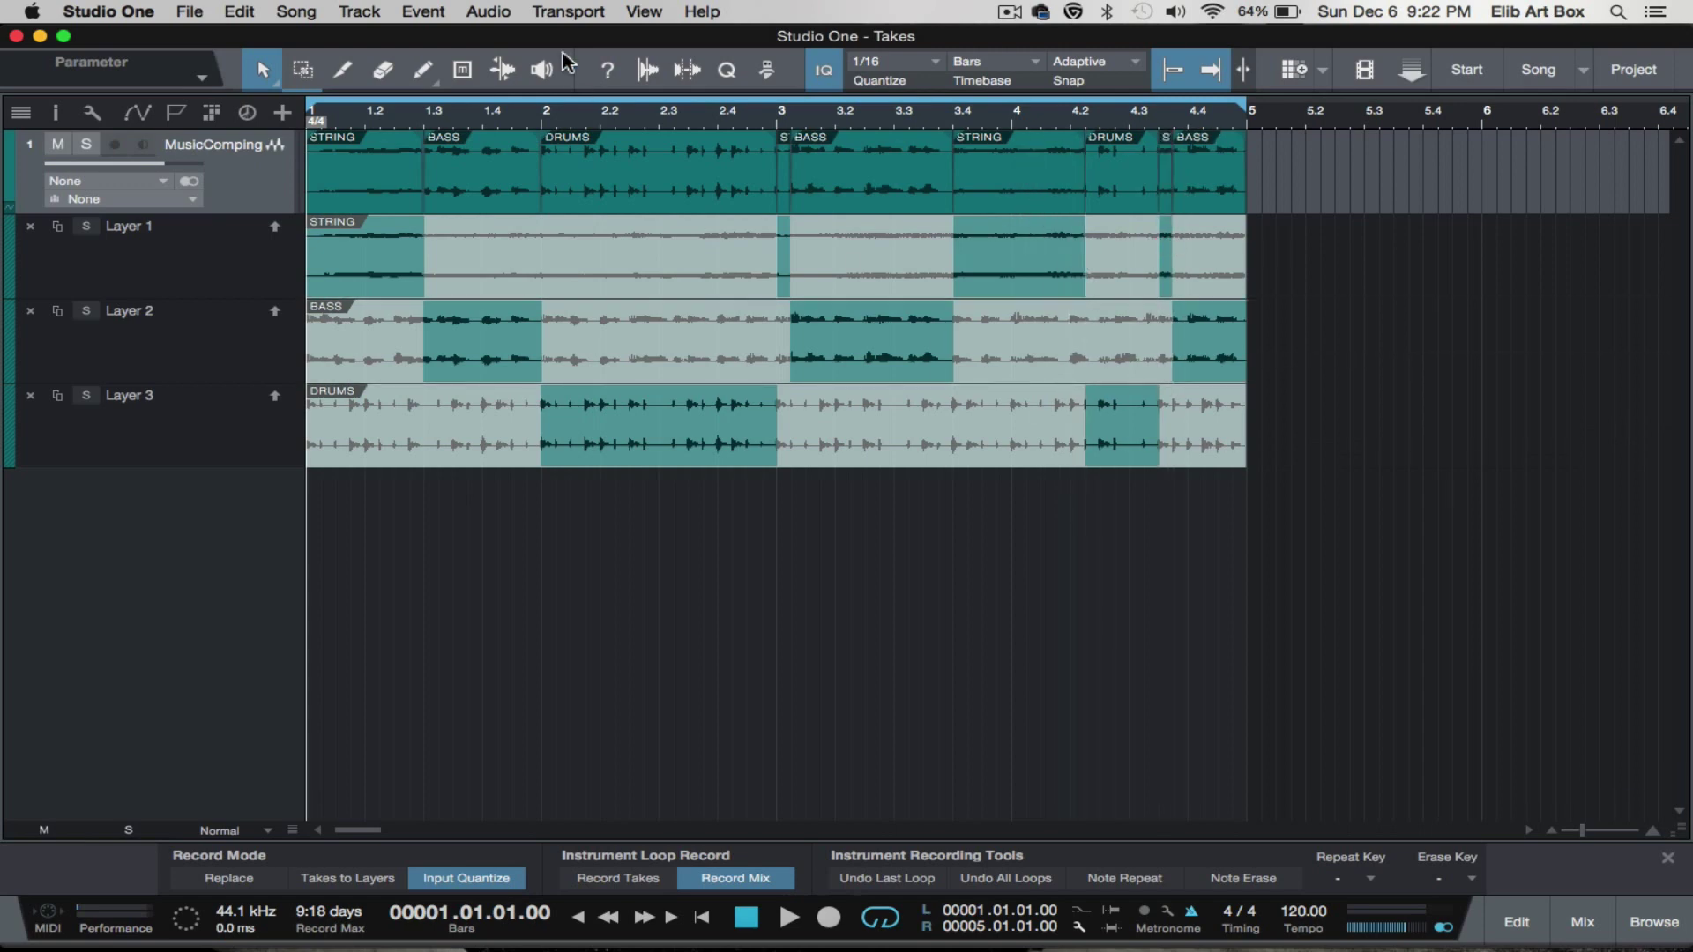
Play back the finished comp from the song start to audition it, and stop playback
key(space)
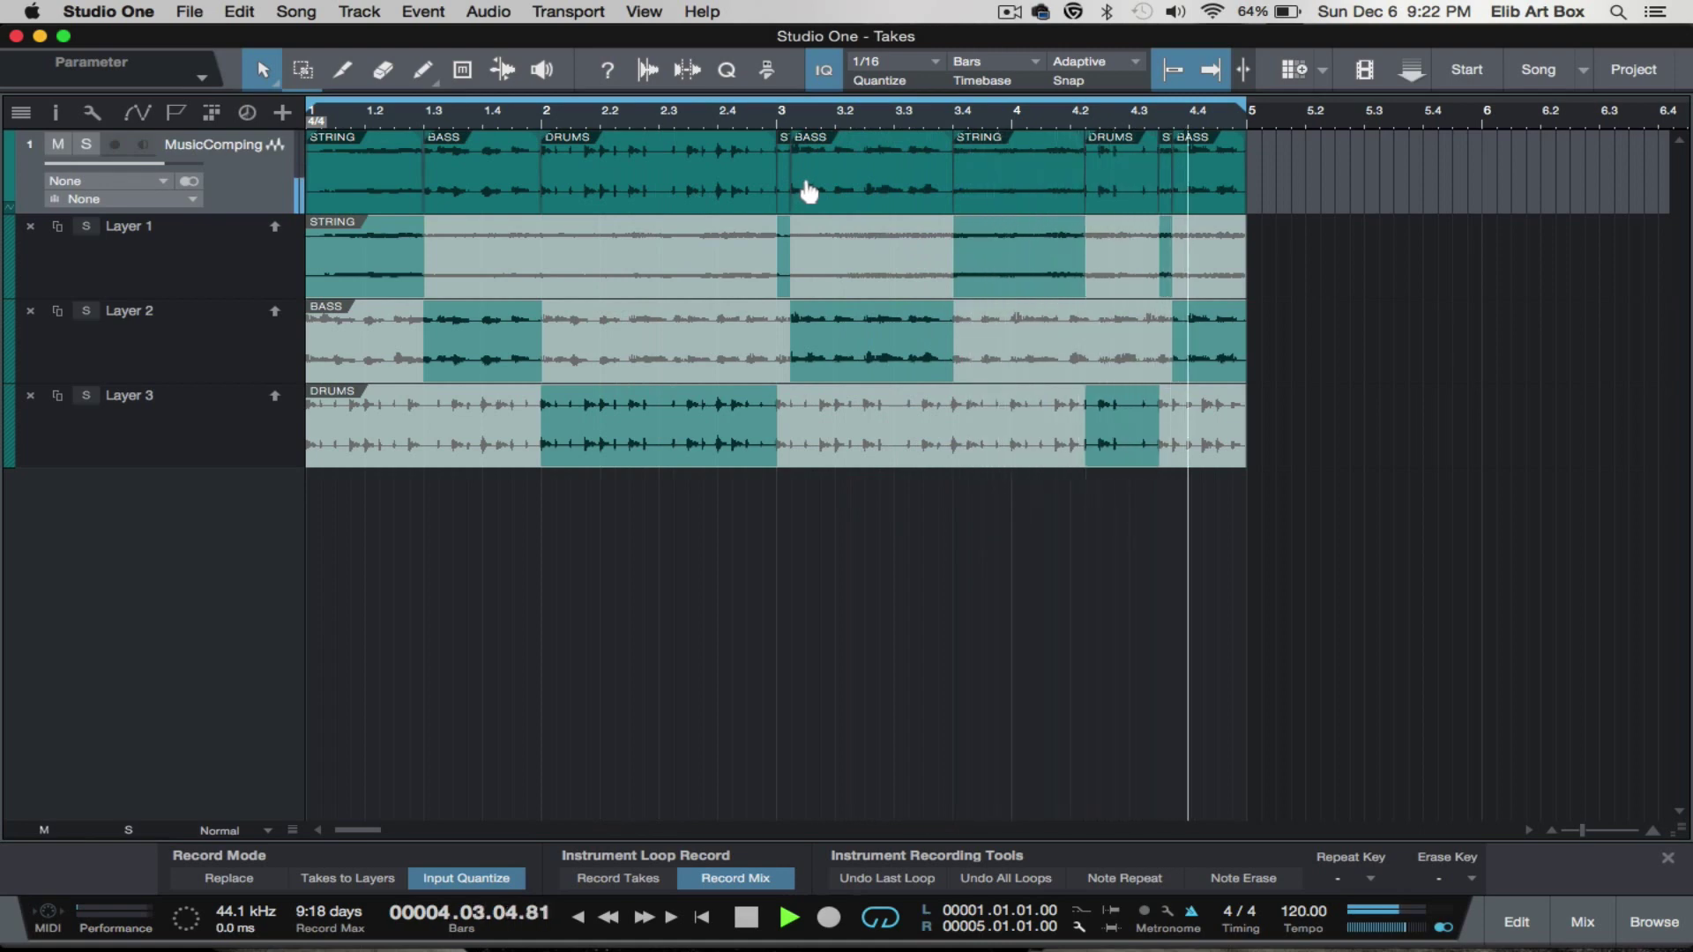
key(space)
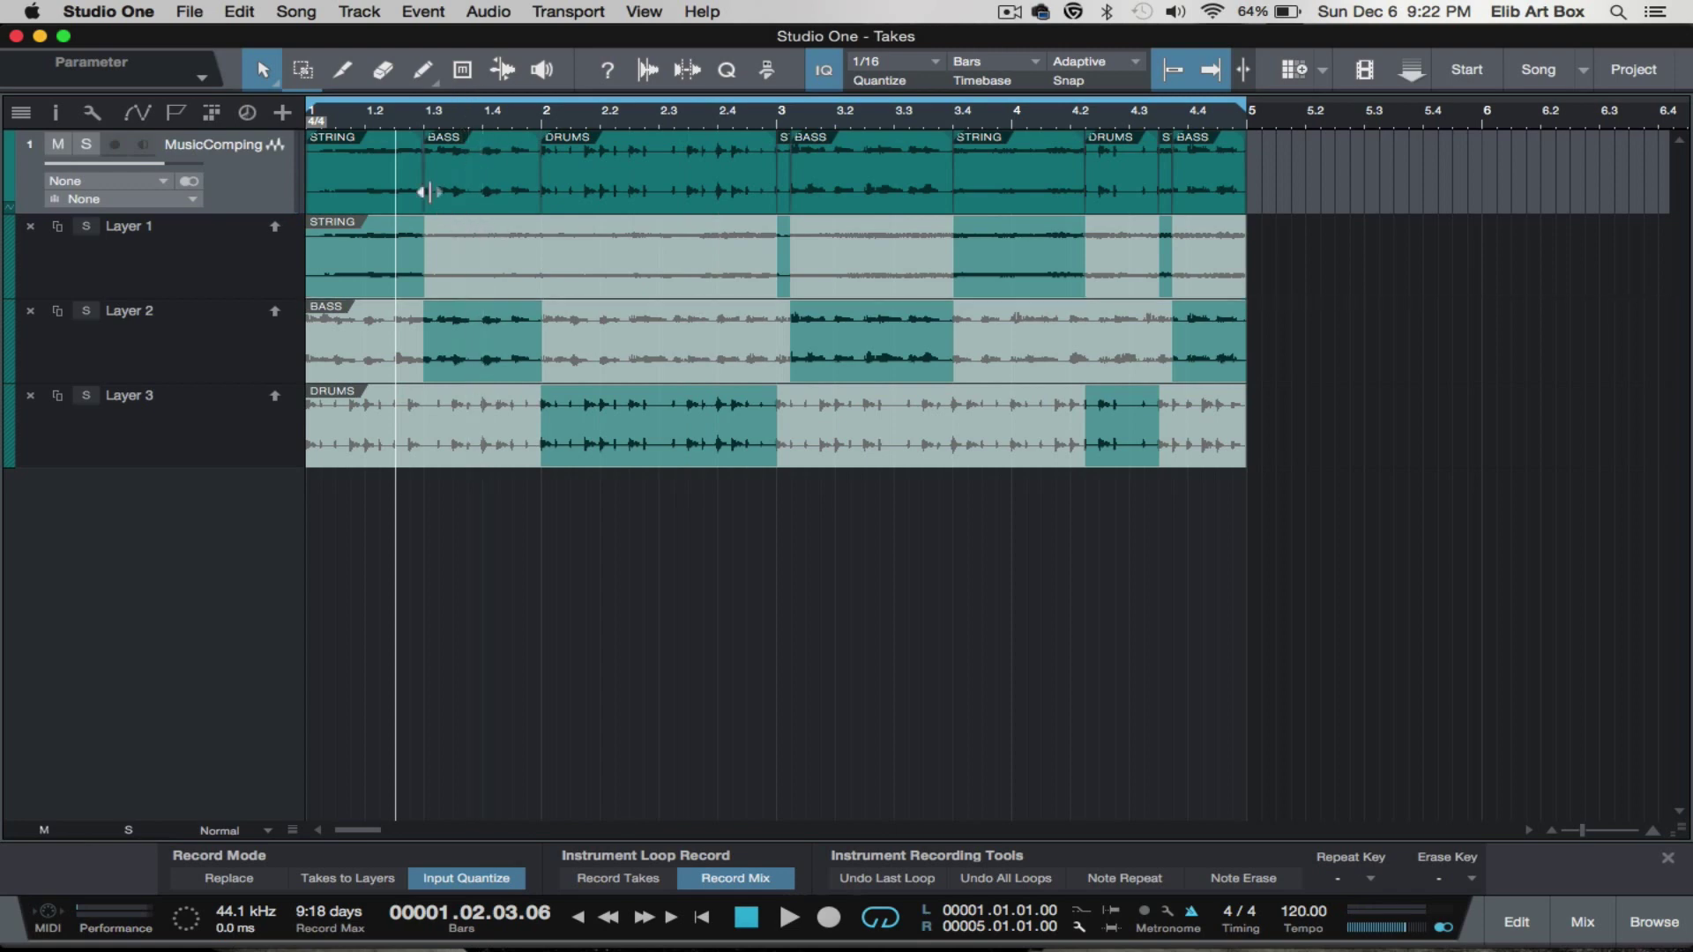
mouse_move(418, 234)
mouse_down()
mouse_move(450, 239)
mouse_move(423, 239)
mouse_up()
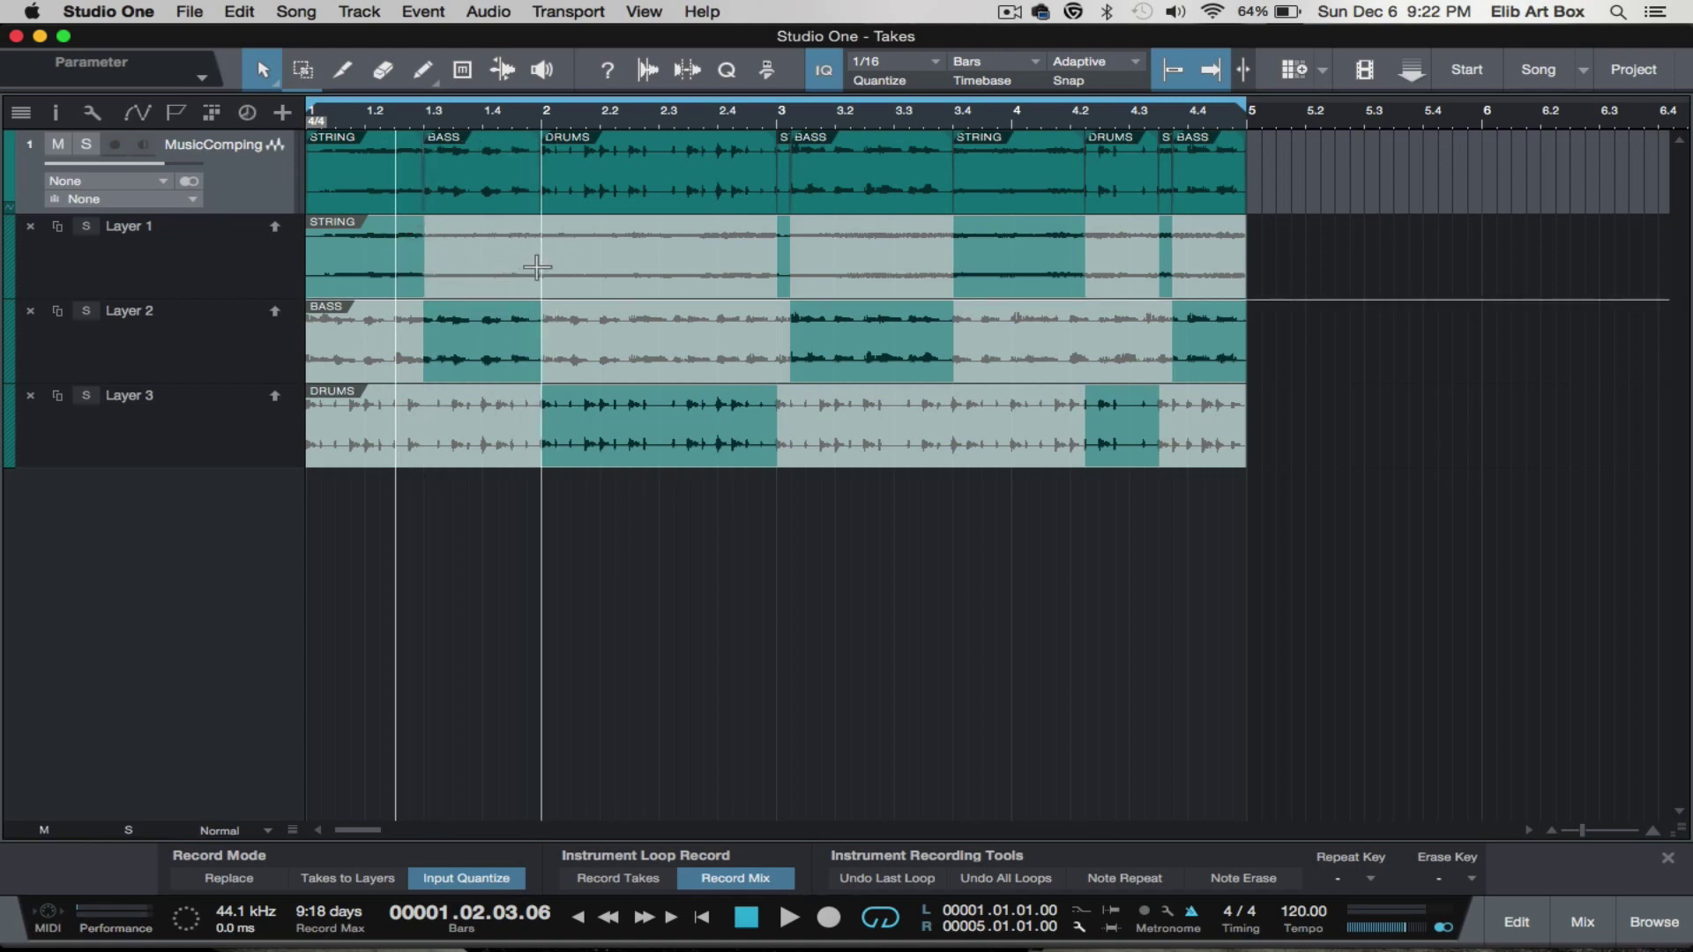
Comp STRING from bar 2 to just past beat 2.2, and again from the middle of beat 2.3 to the middle of beat 2.4
drag(536, 267, 616, 282)
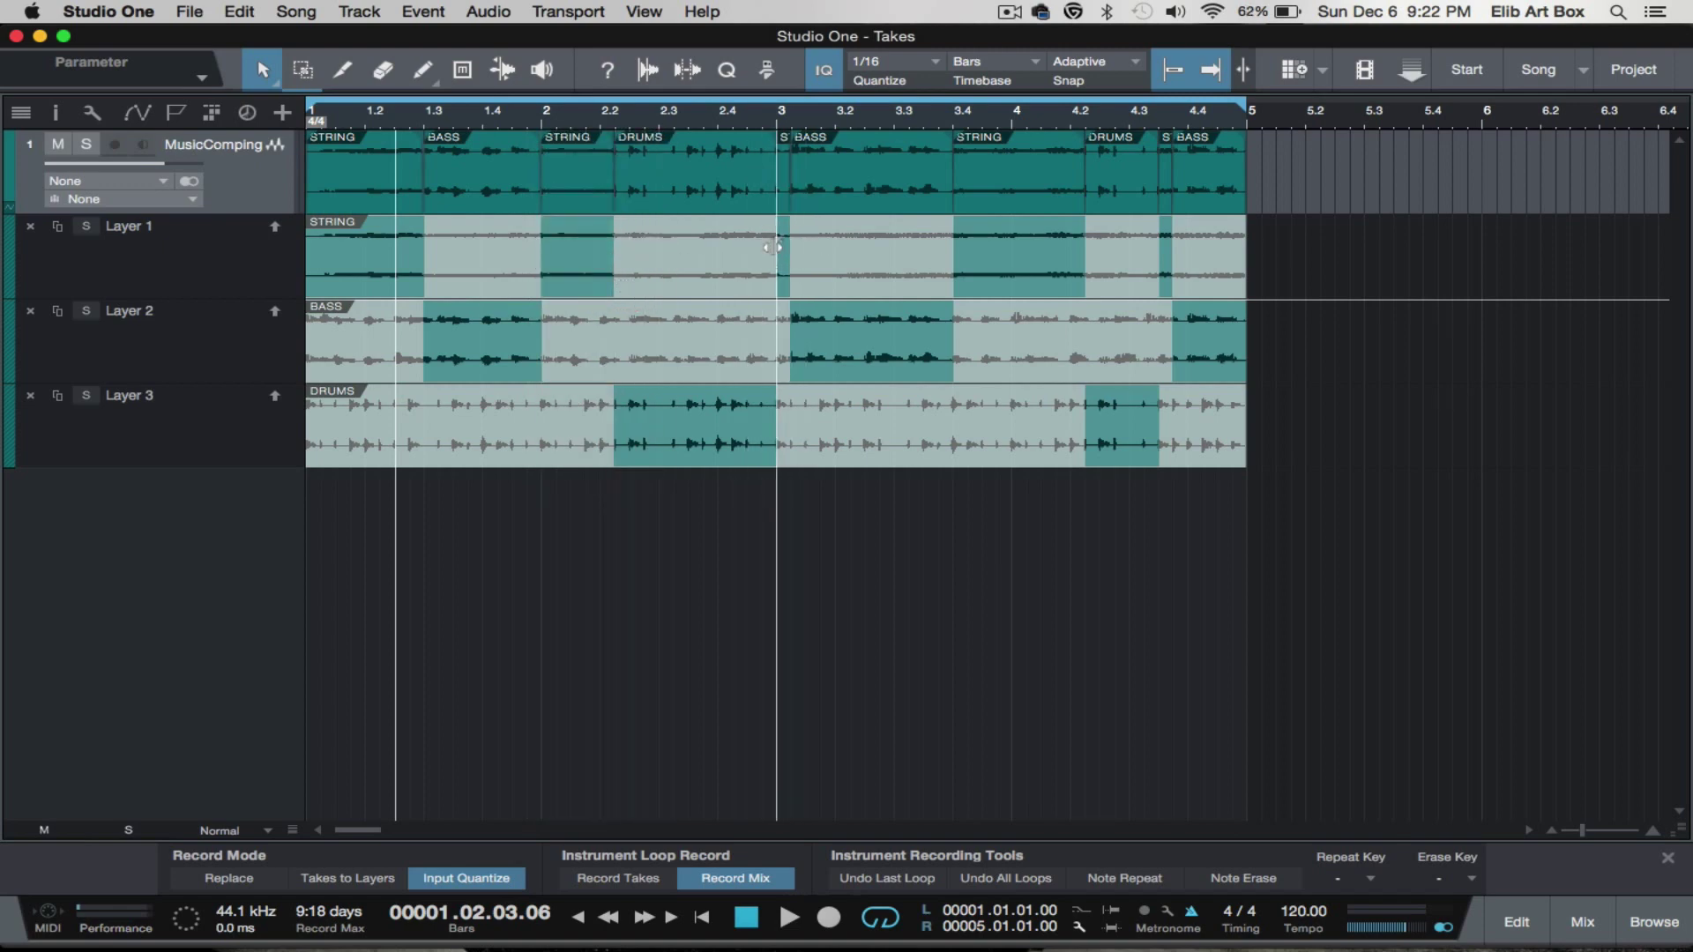
drag(688, 259, 747, 259)
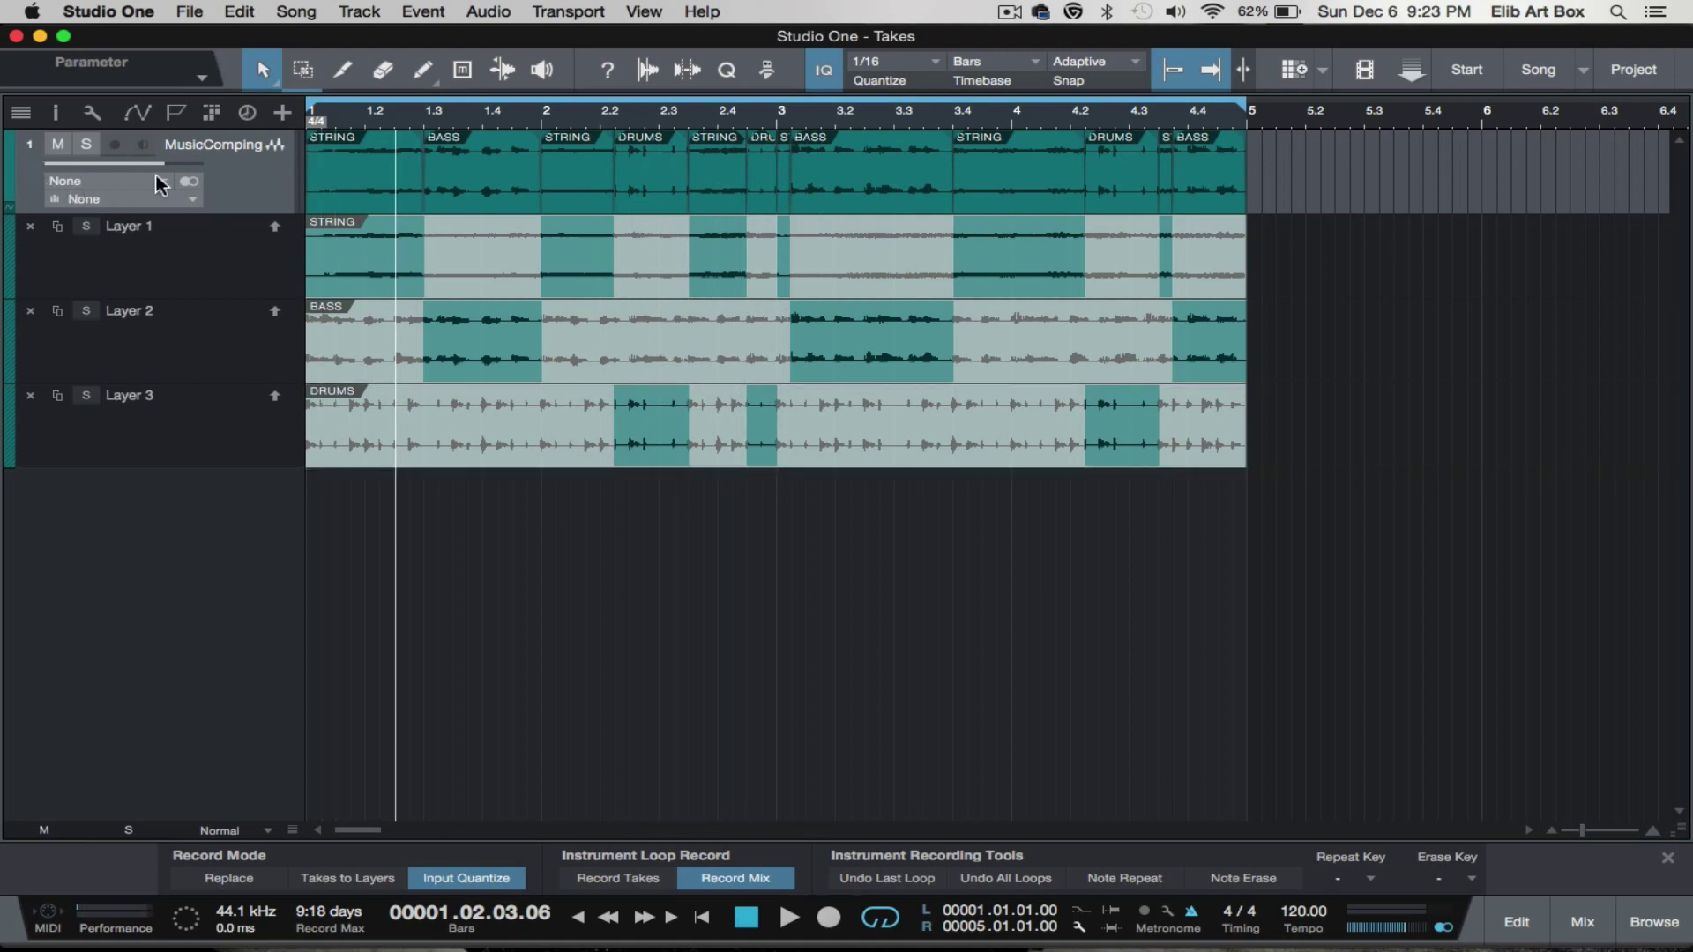
Collapse the MusicComping track's layers and play back the comp to audition it, stopping afterwards
right_click(261, 187)
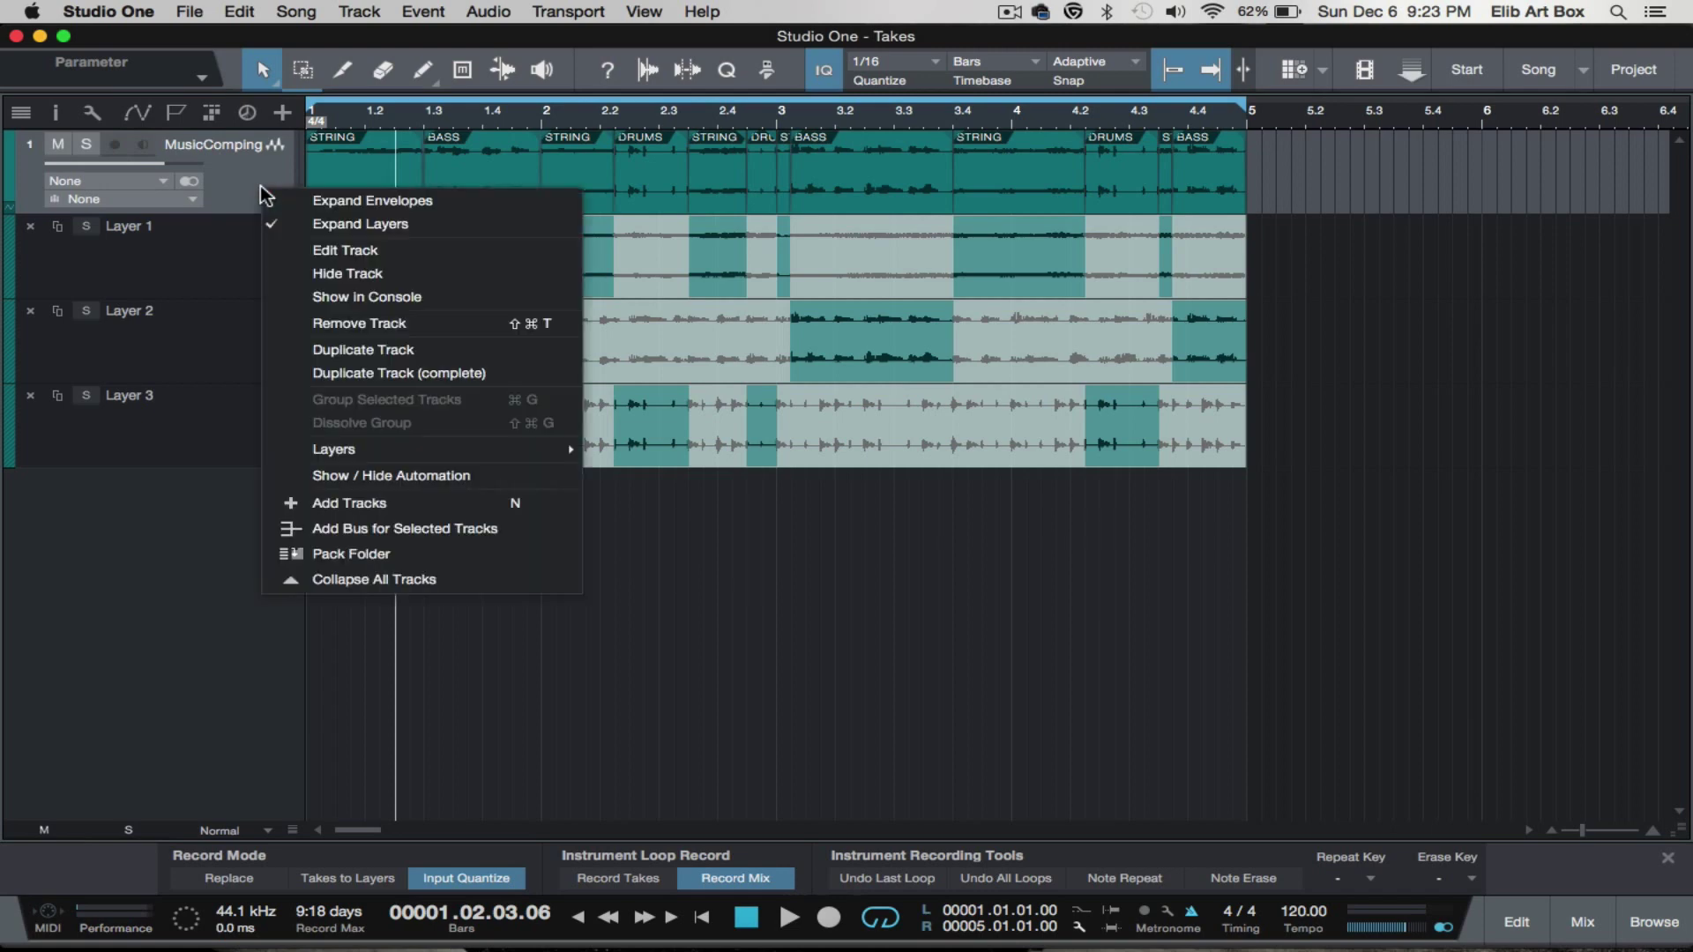
click(431, 226)
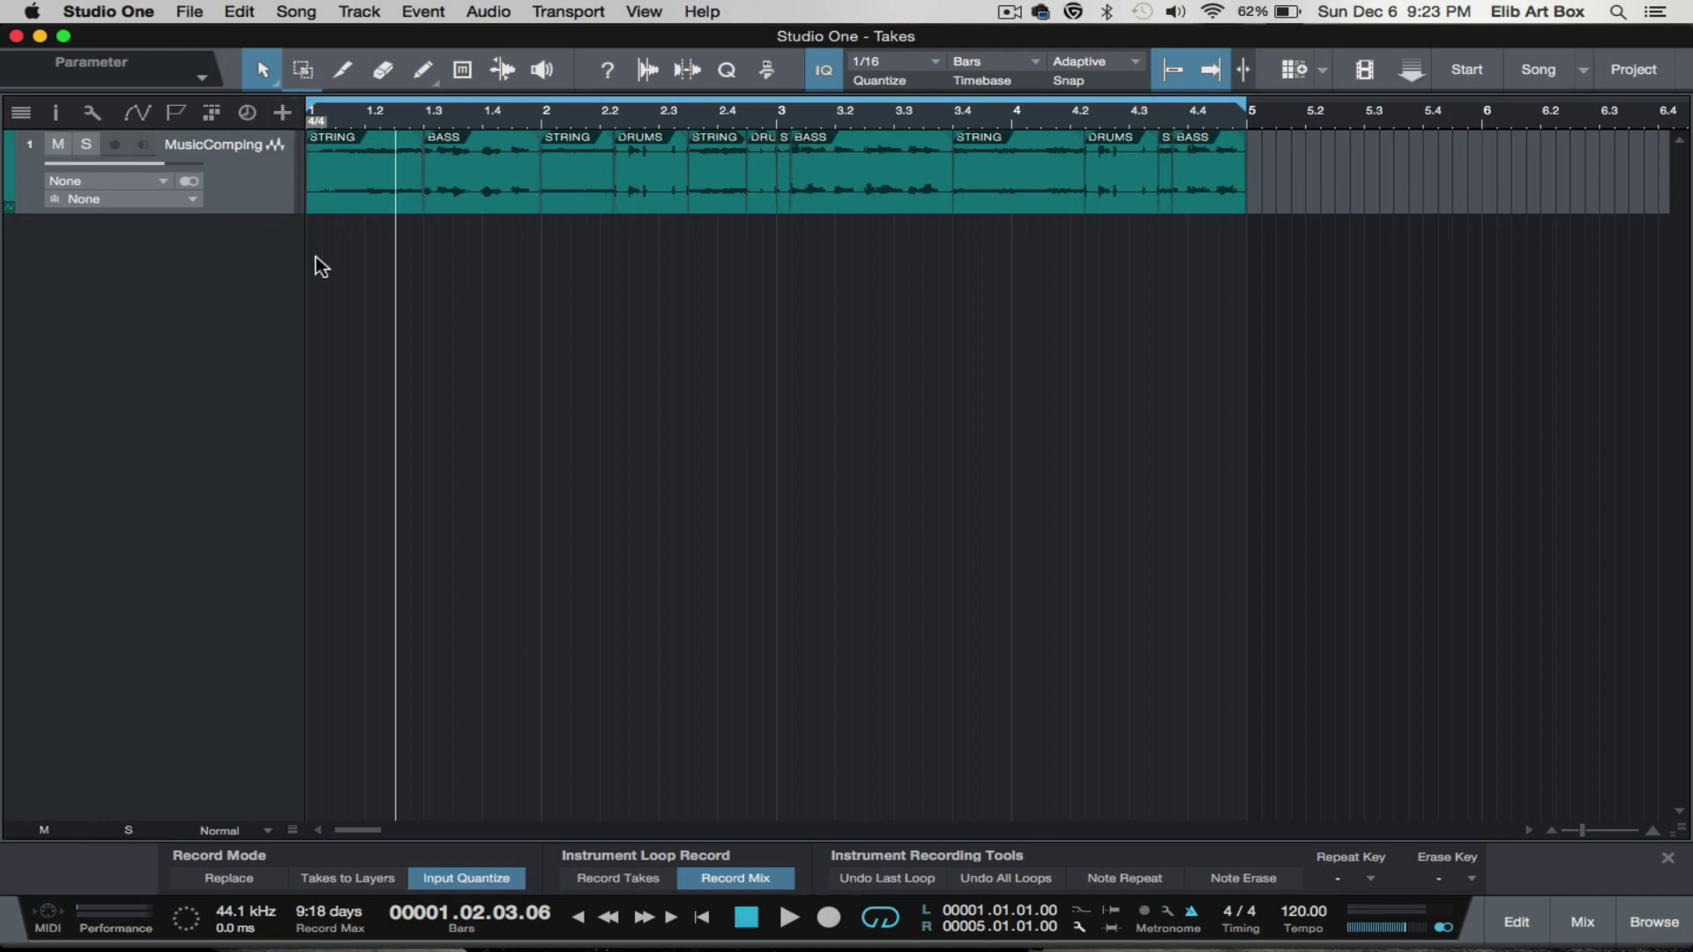
key(space)
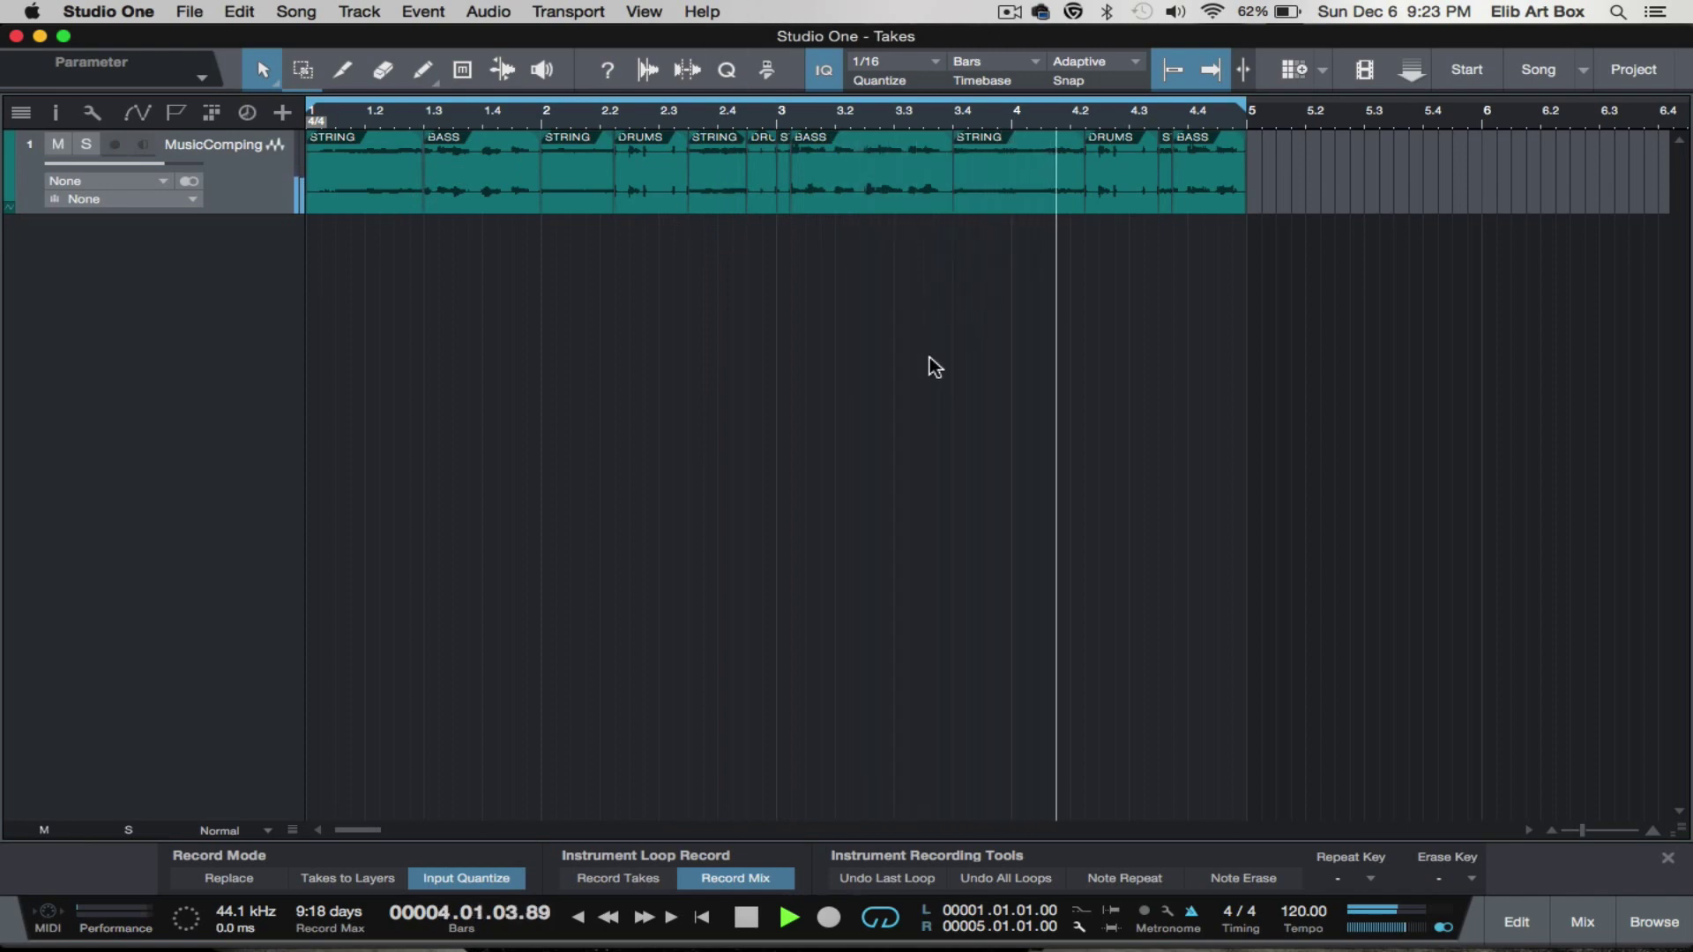
key(space)
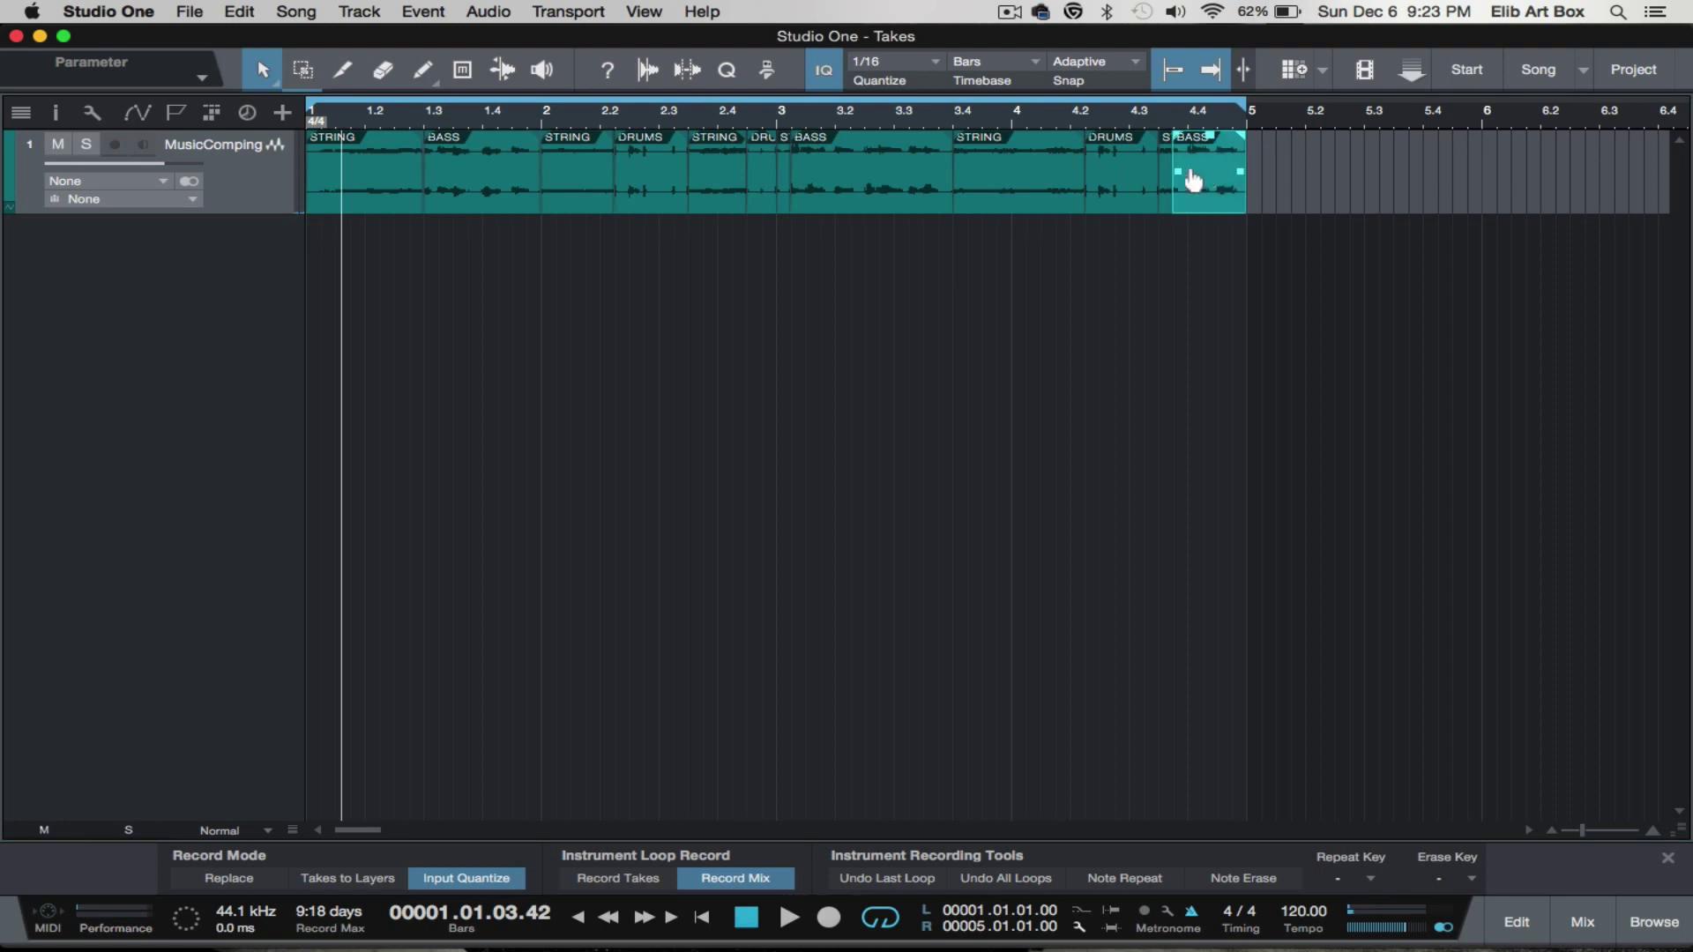
Move the DRUMS section after beat 4.2 to beat 5.3, and the STRING section at beat 3.4 onto a new track
click(1113, 164)
drag(1116, 164, 1387, 170)
drag(994, 151, 1006, 294)
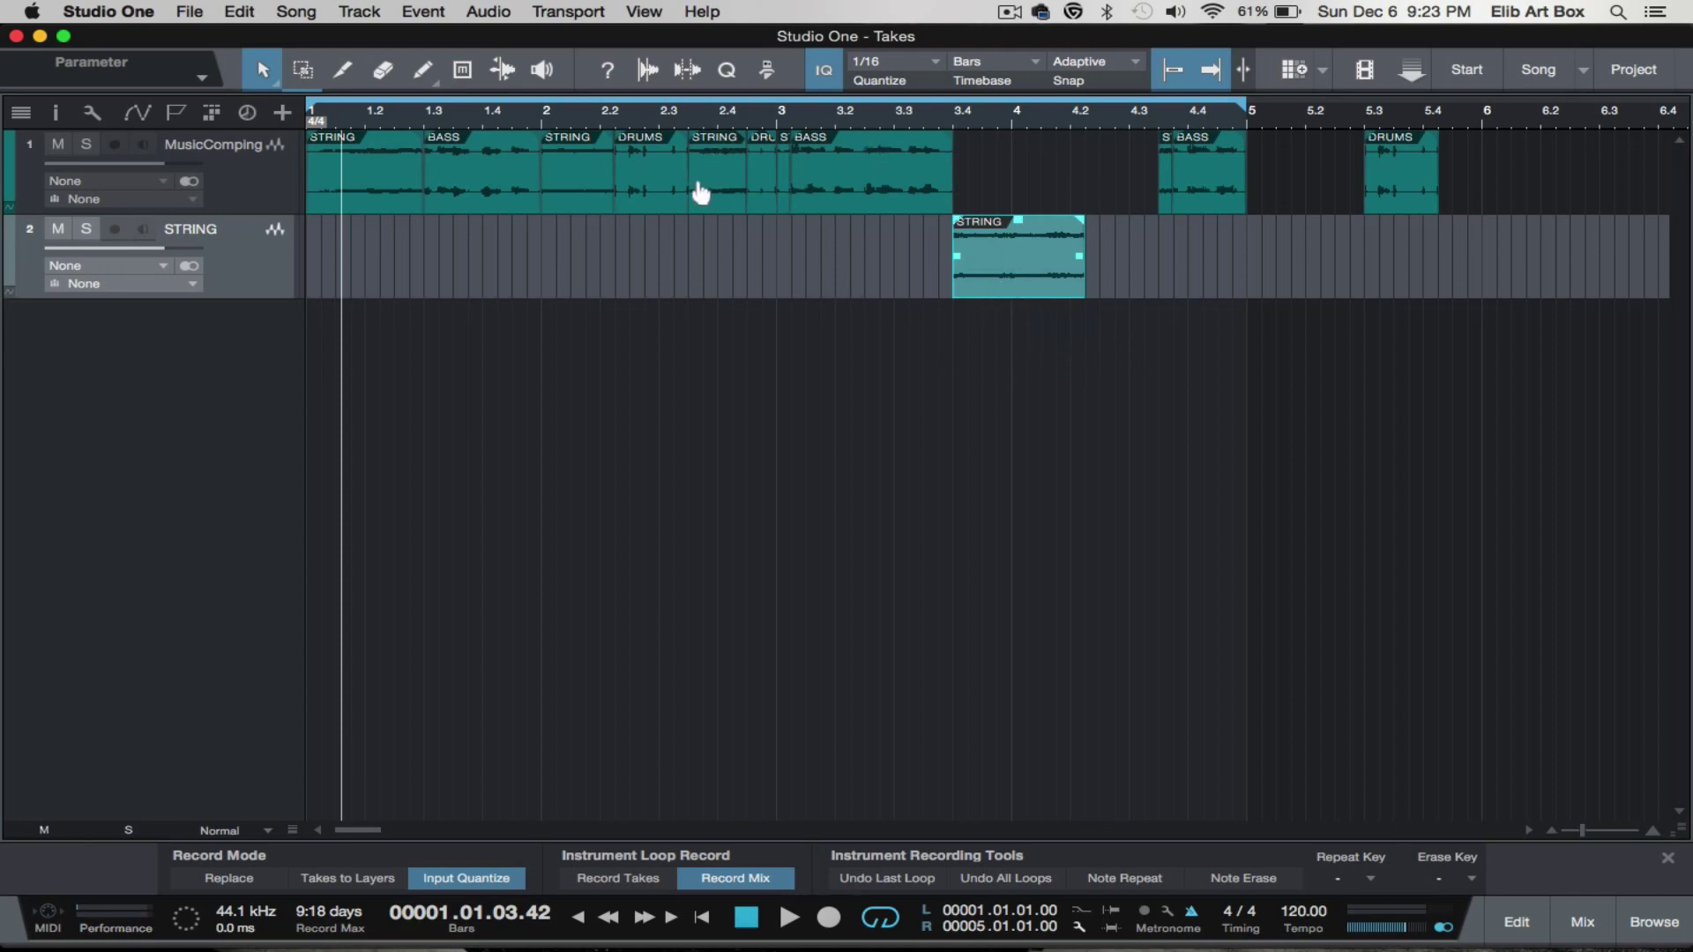
mouse_move(661, 151)
mouse_down()
mouse_move(643, 318)
mouse_move(664, 221)
mouse_move(654, 132)
mouse_up()
click(584, 163)
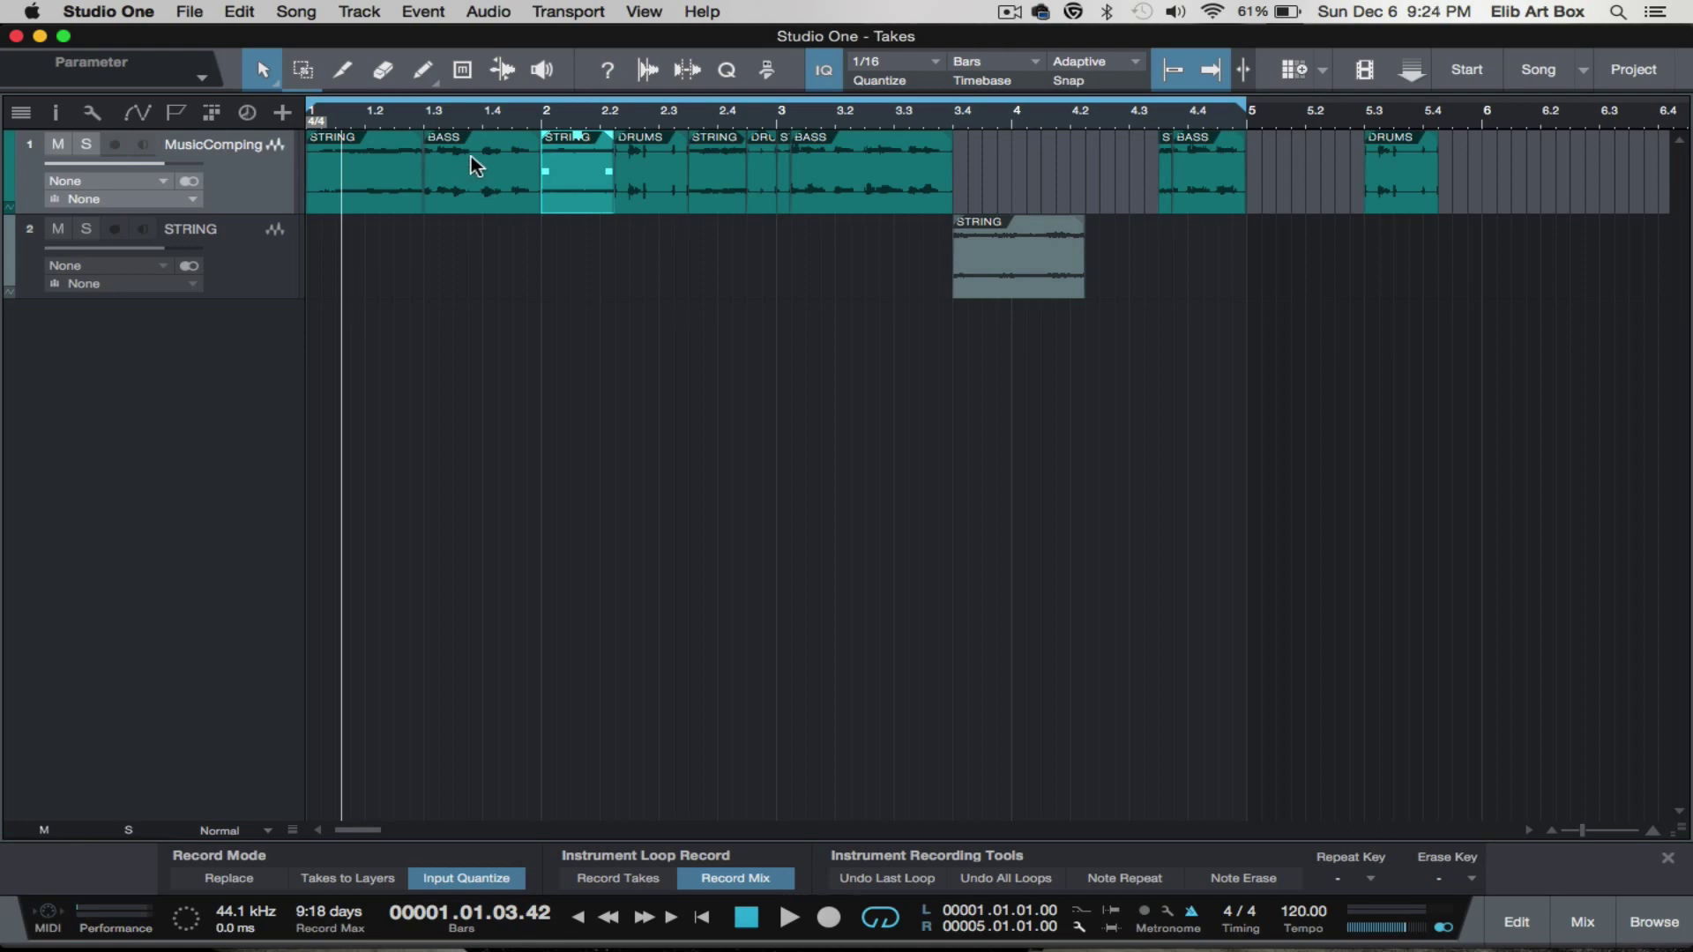
Move the BASS section at beat 1.3 straight down onto its own new track and audition the arrangement
drag(470, 156, 482, 346)
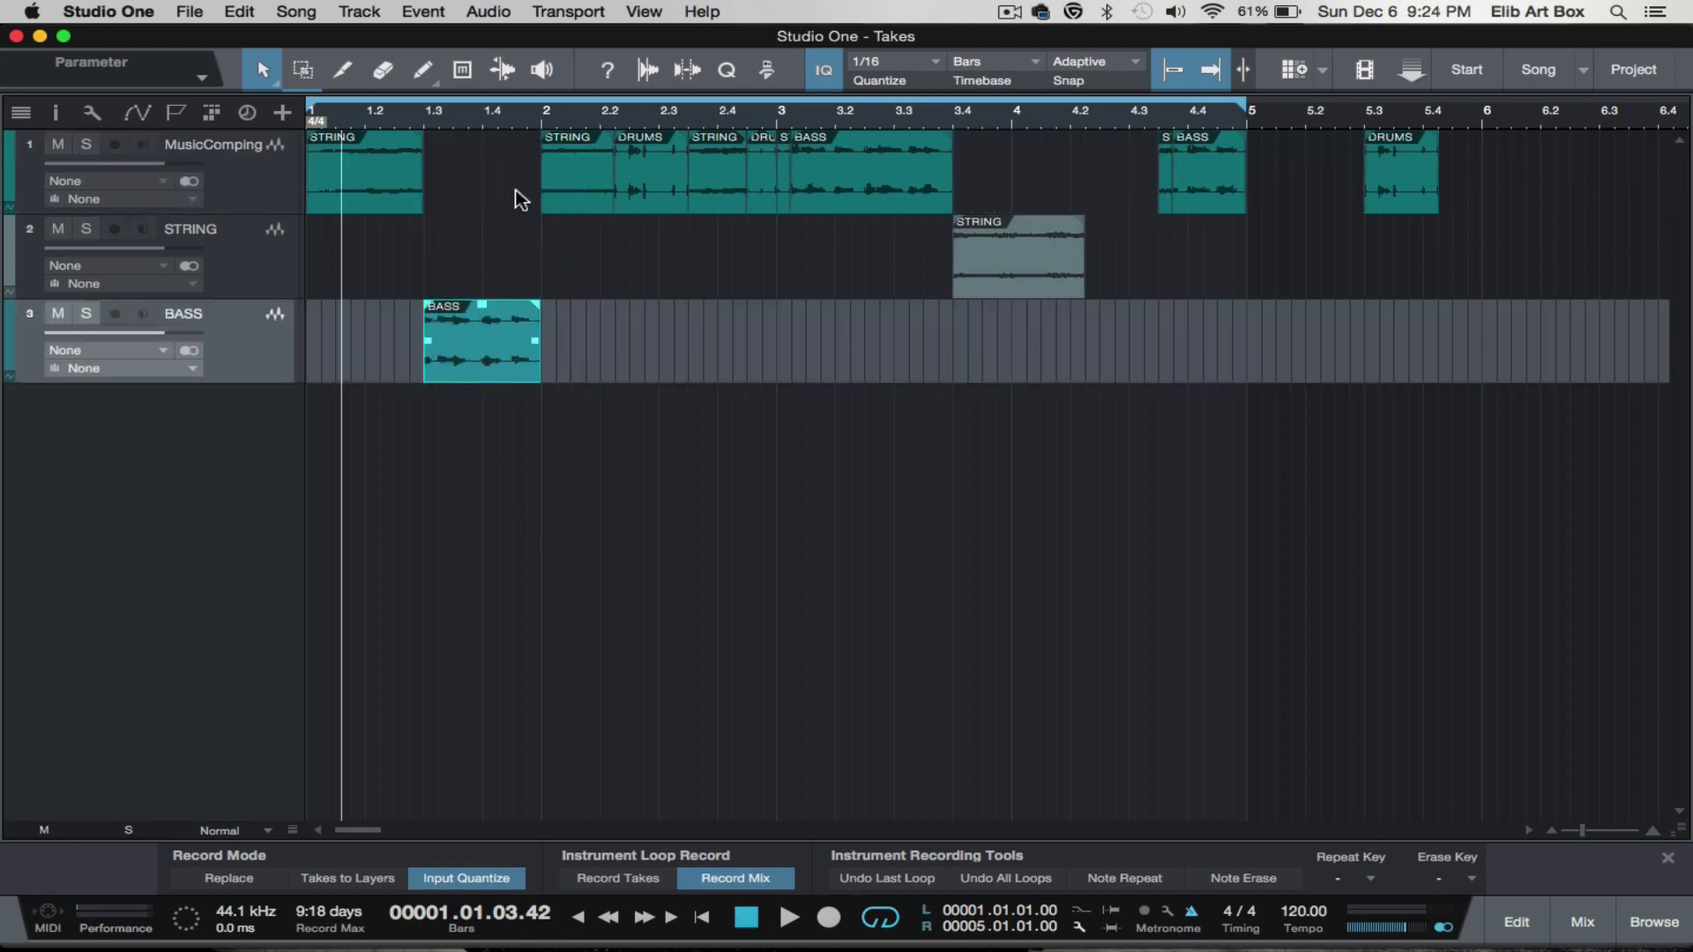
key(space)
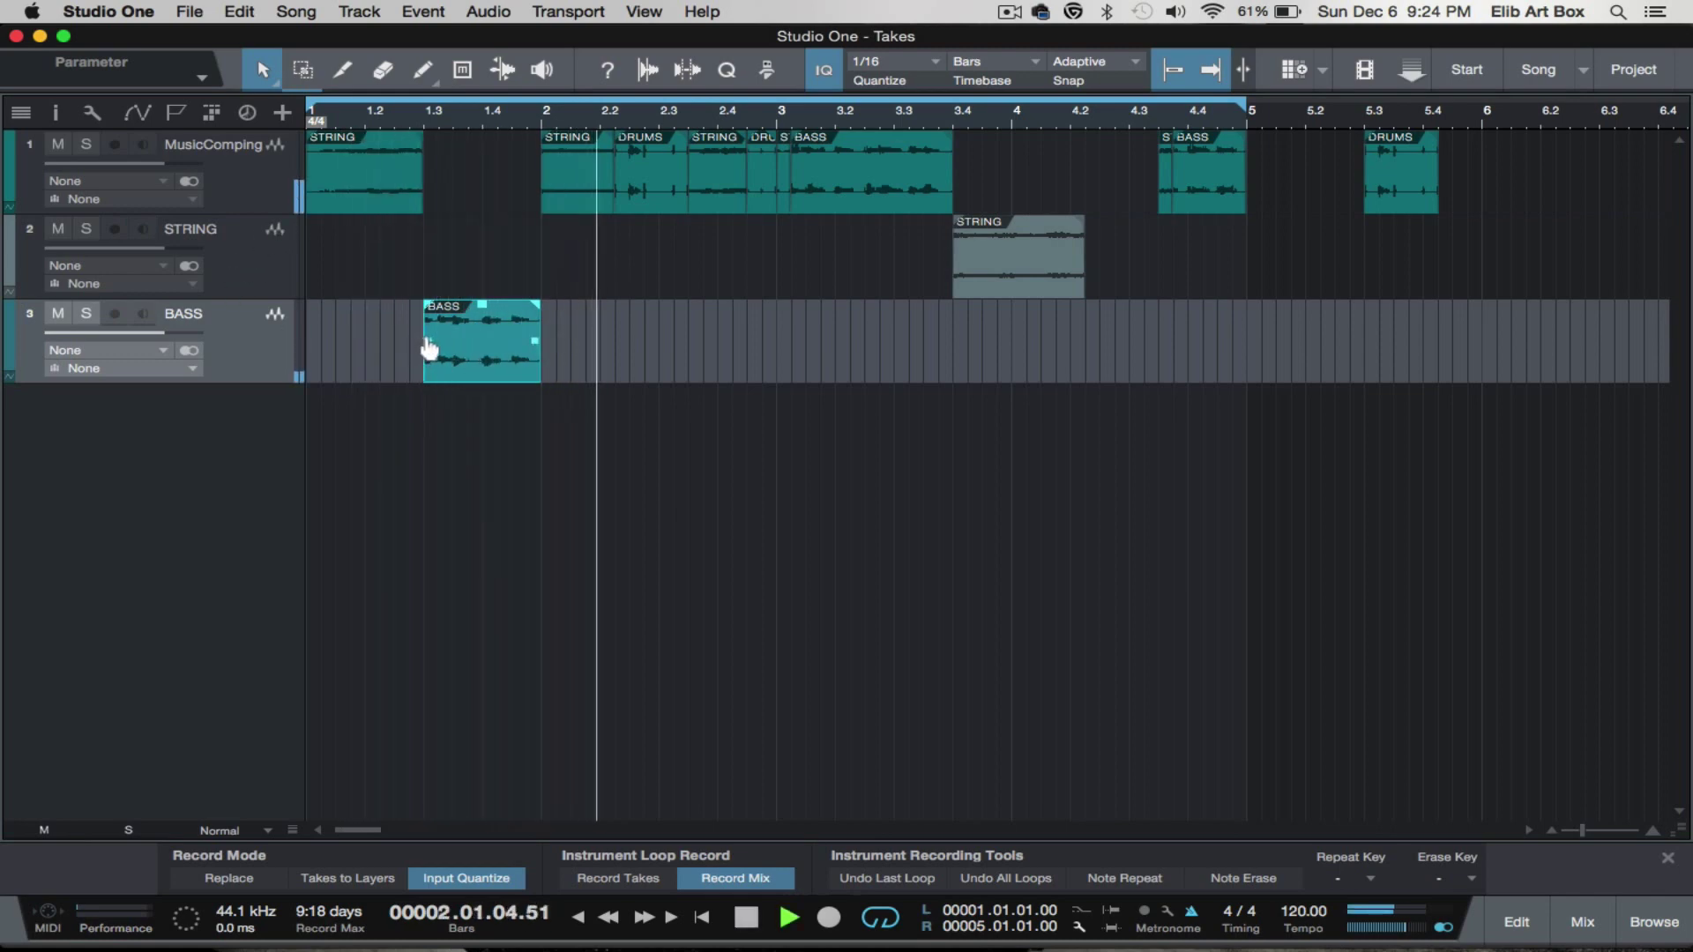
key(space)
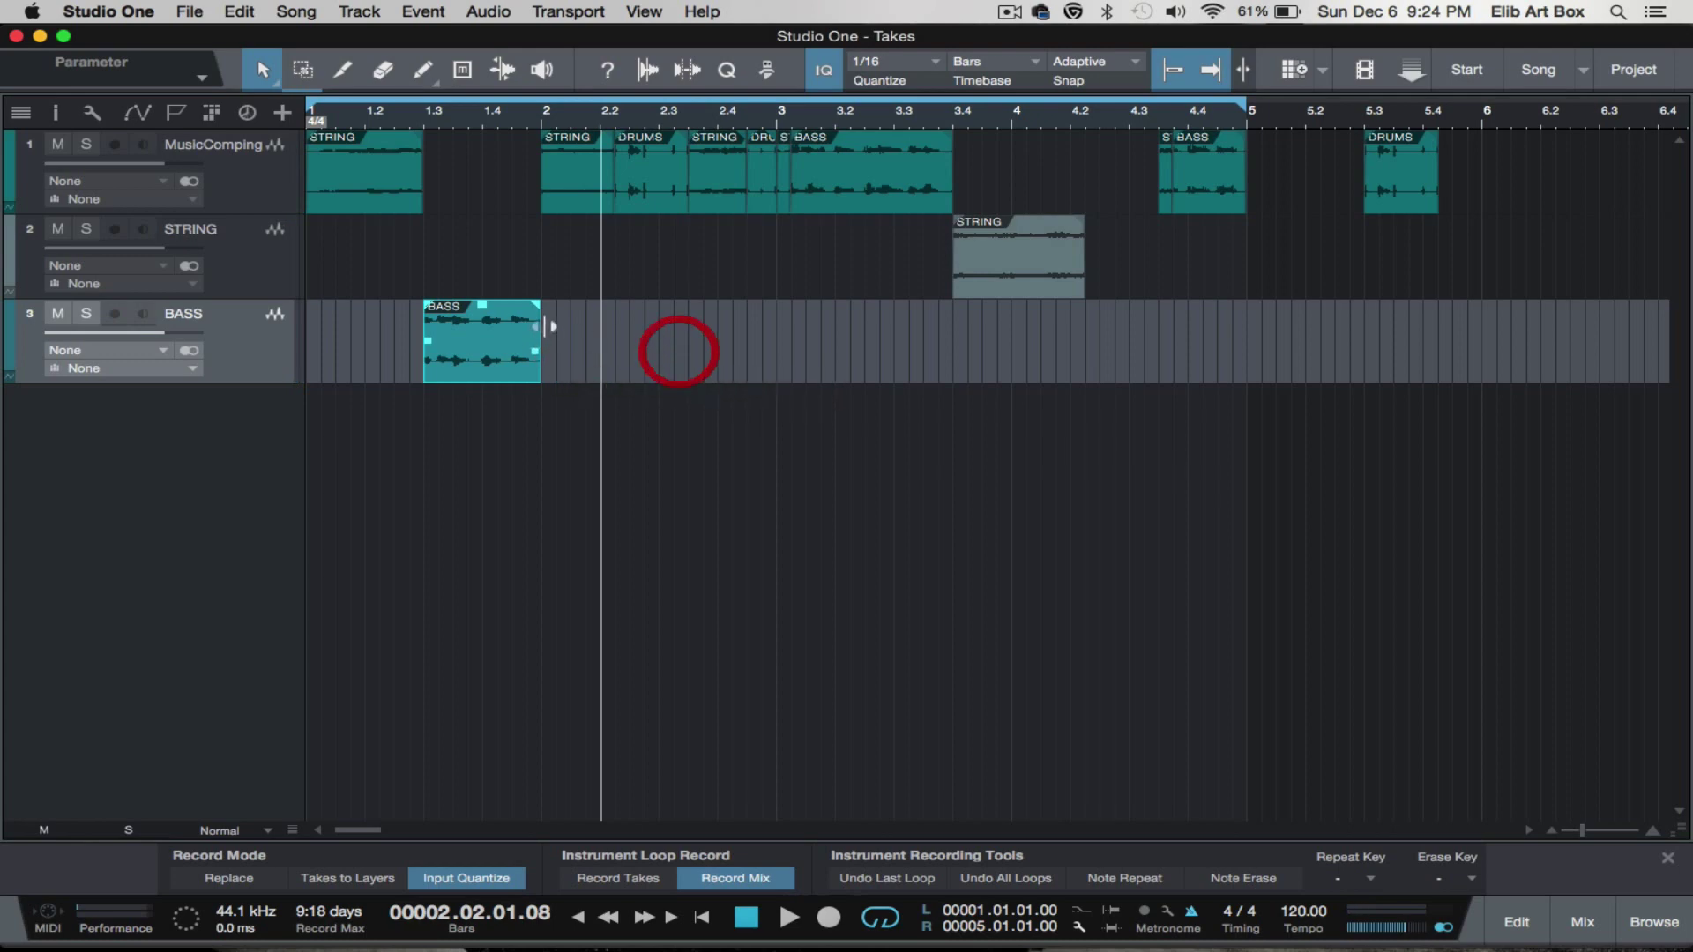
Extend the separated BASS clip to beat 3.4 and audition it, and stretch both ends to cover bars 1 to 5 and audition again
drag(540, 337, 953, 346)
key(space)
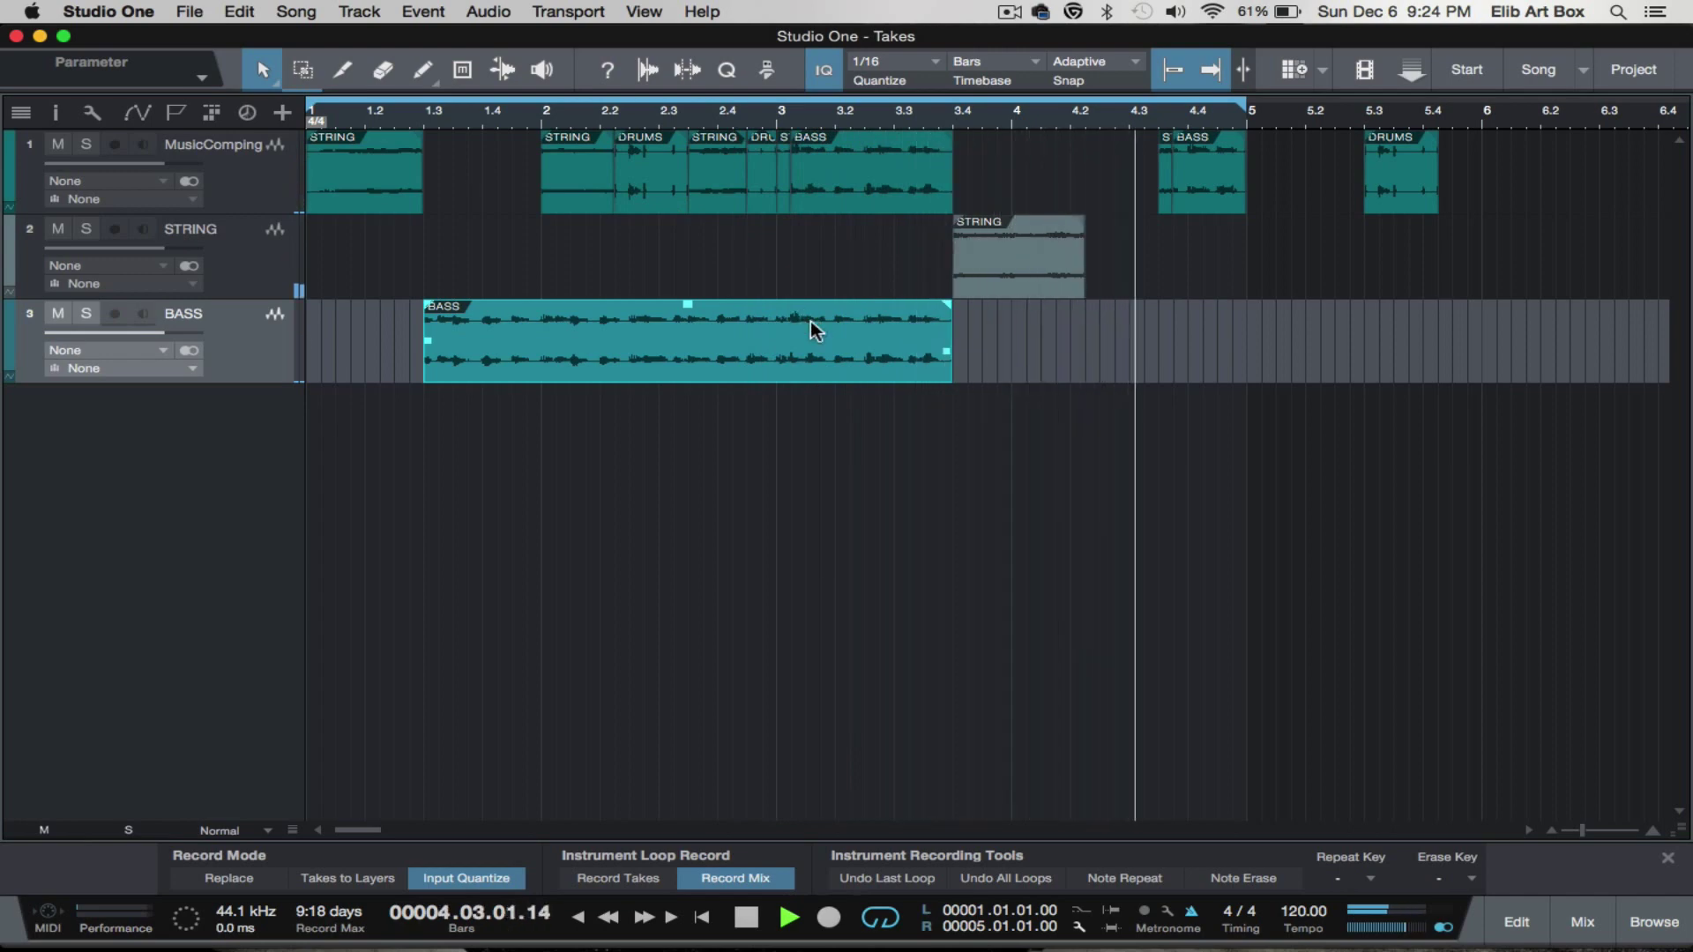
key(space)
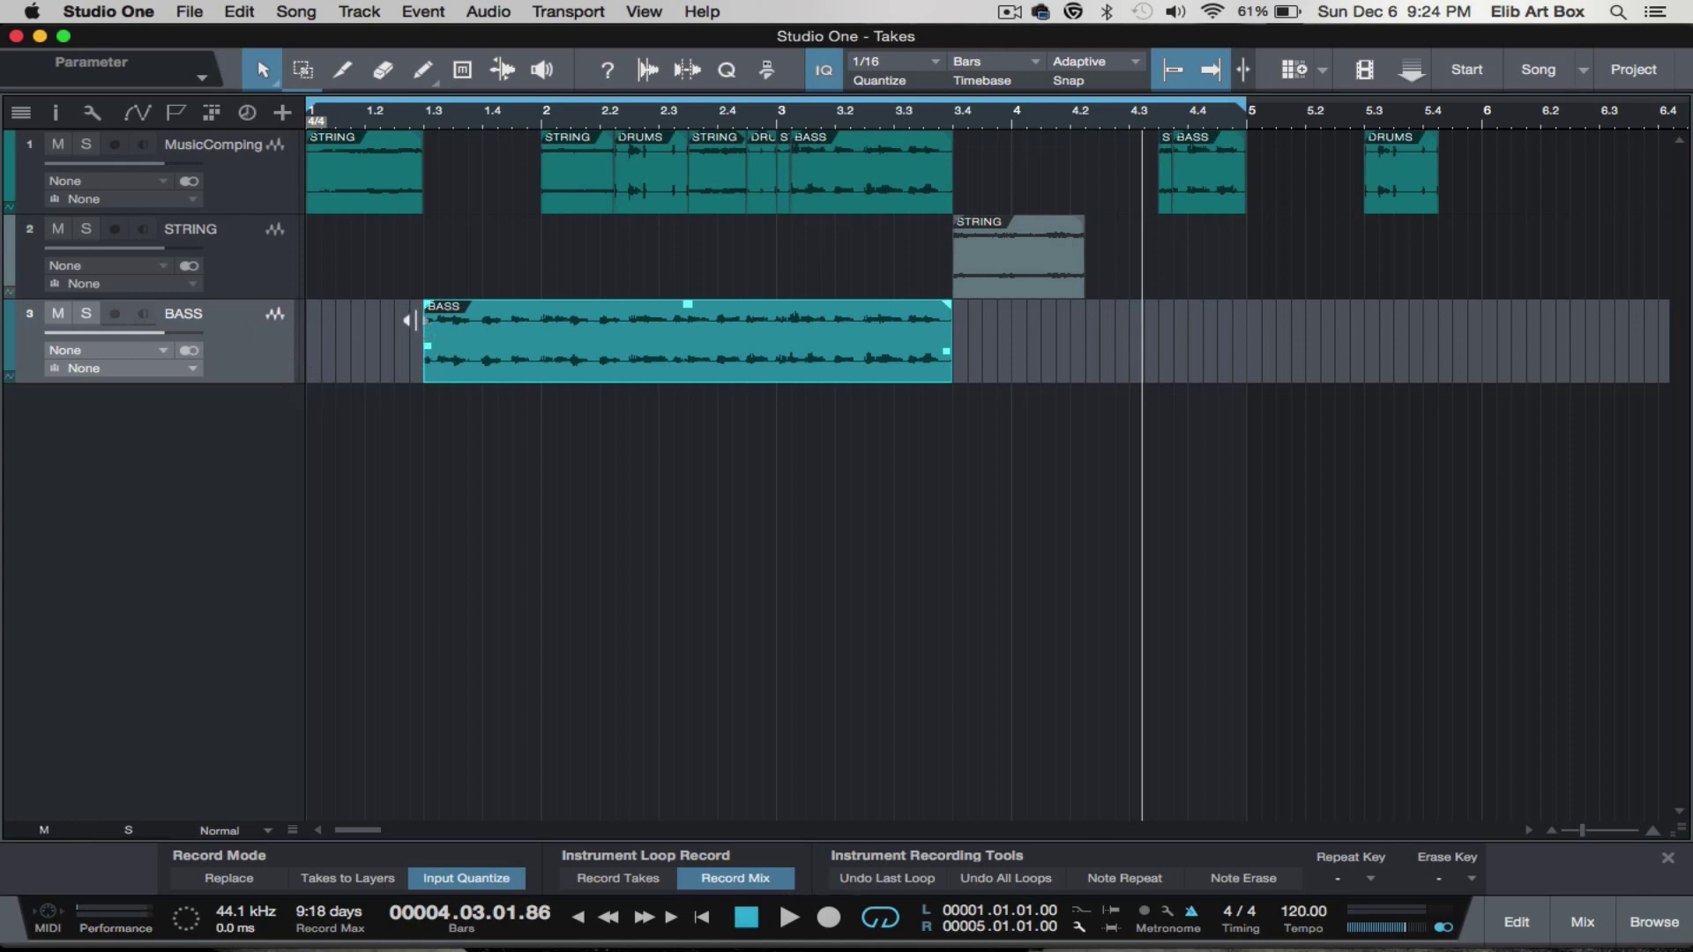
drag(417, 315, 306, 320)
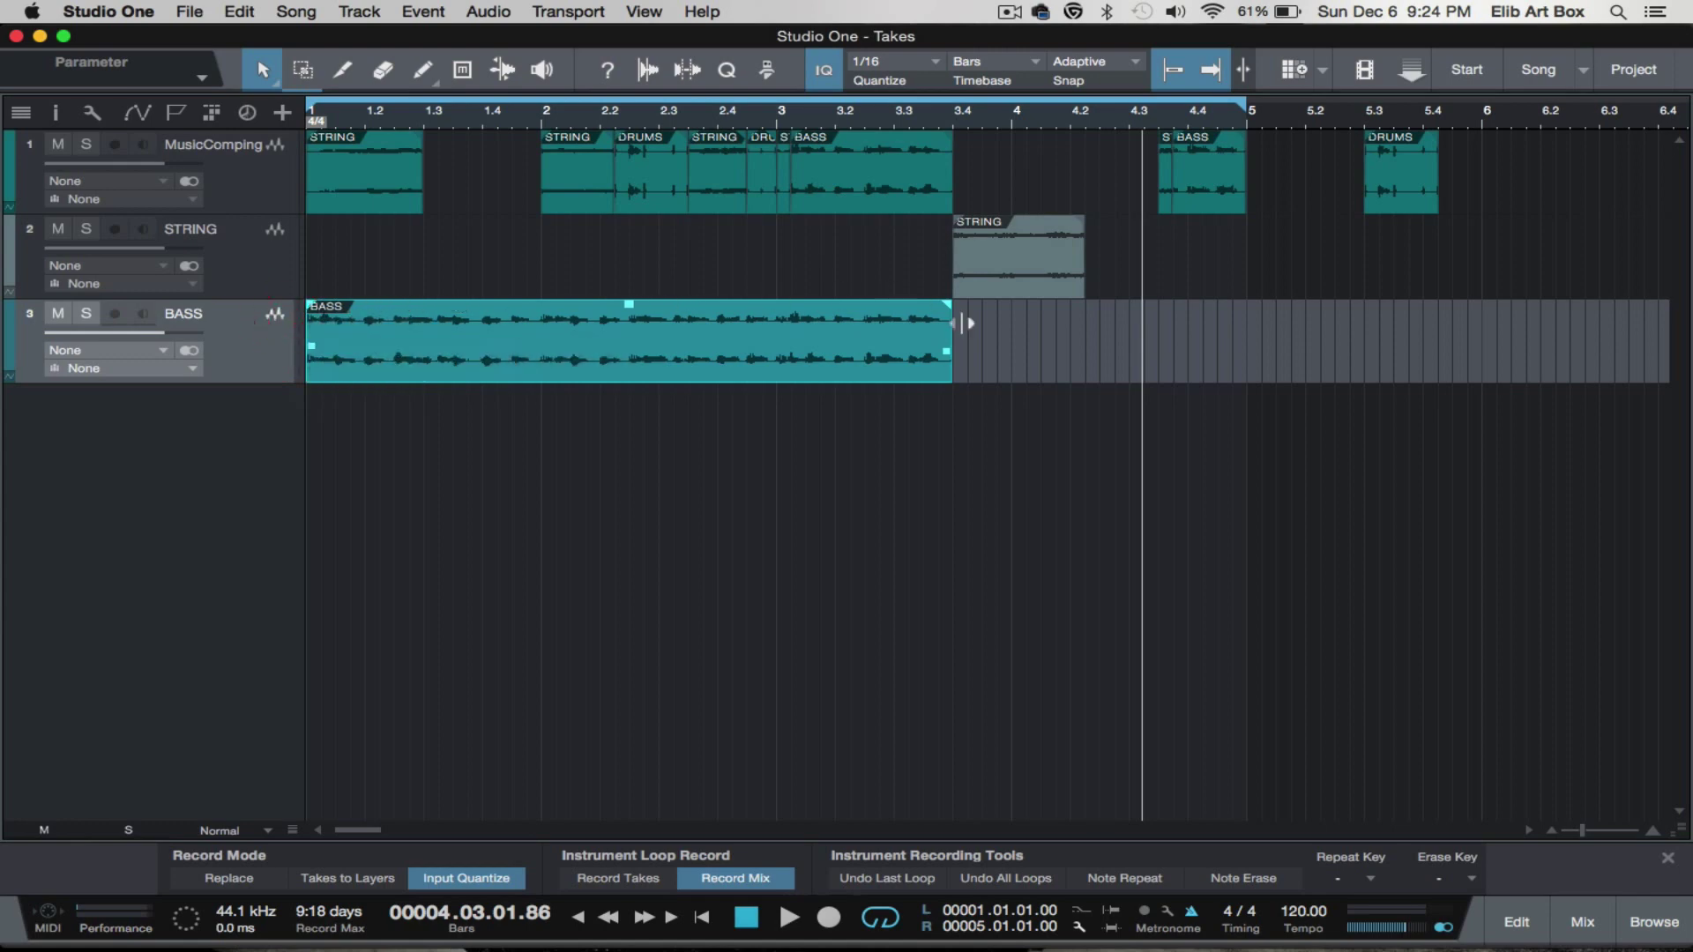
drag(953, 324, 1448, 371)
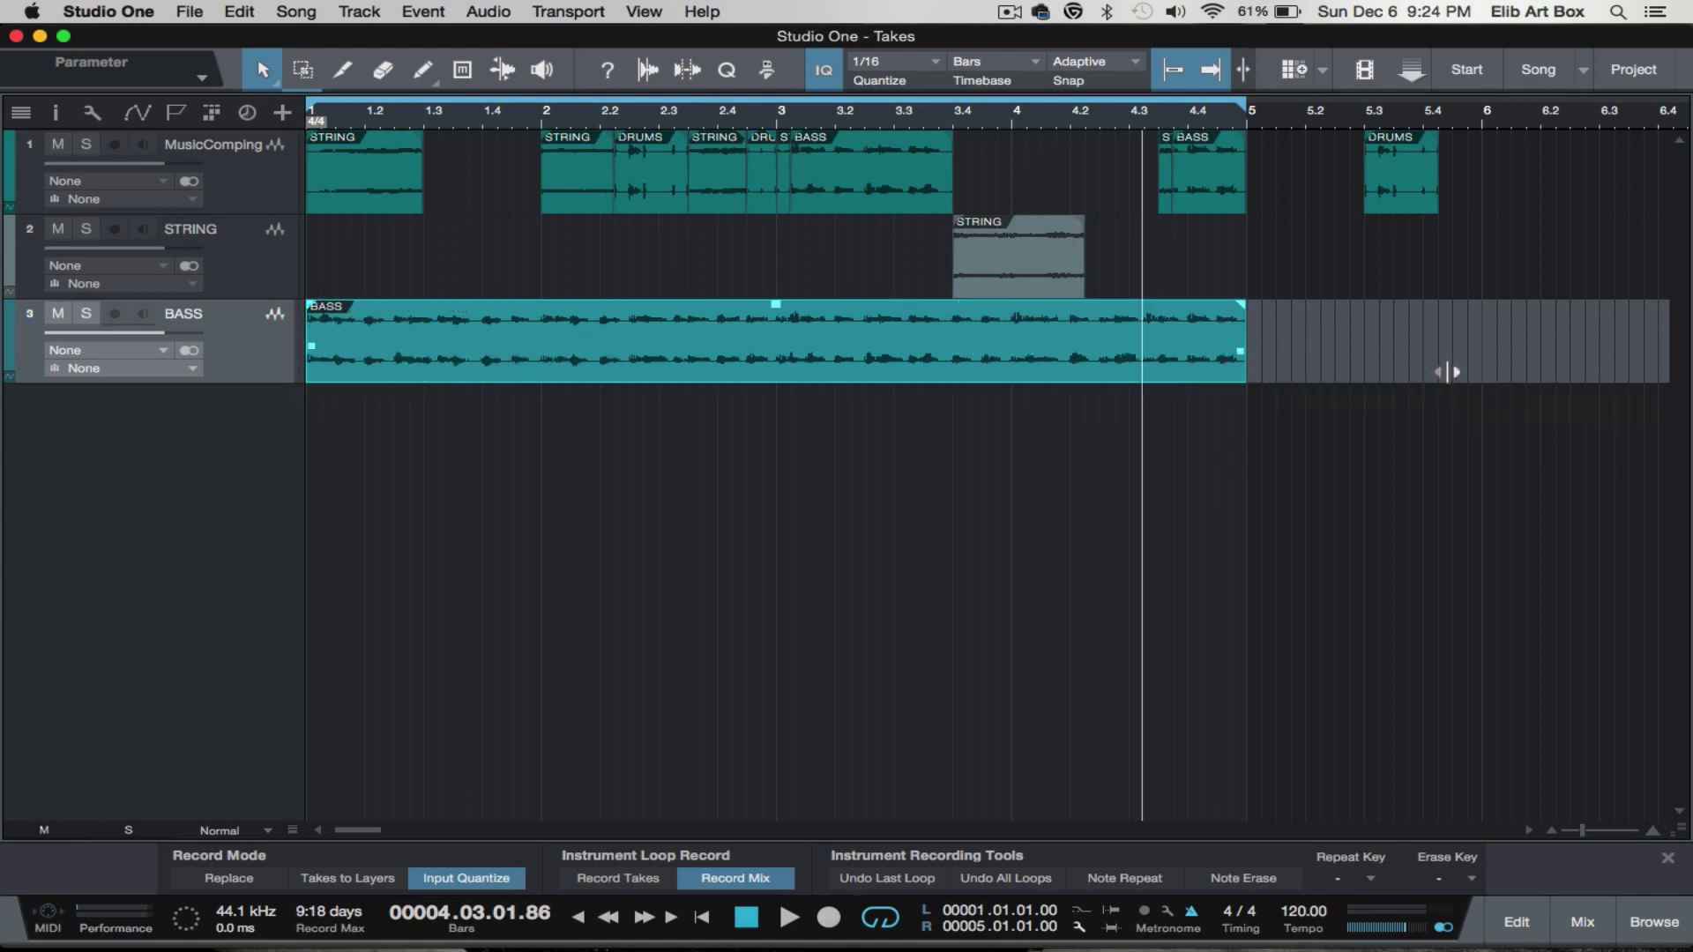
key(space)
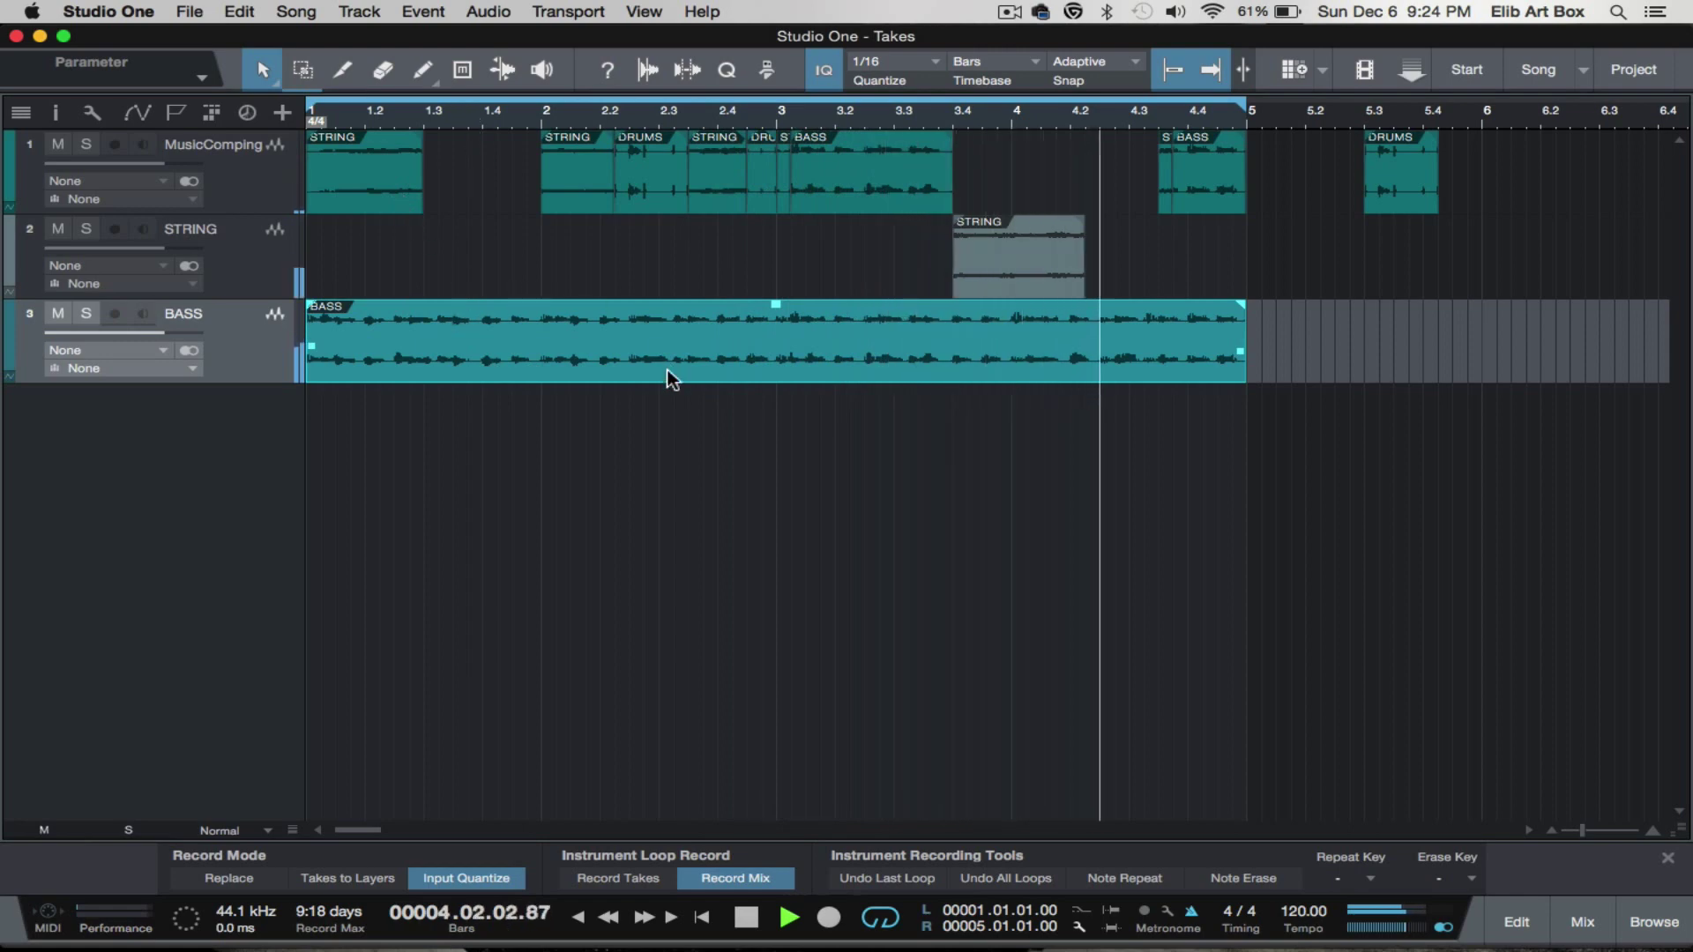
key(space)
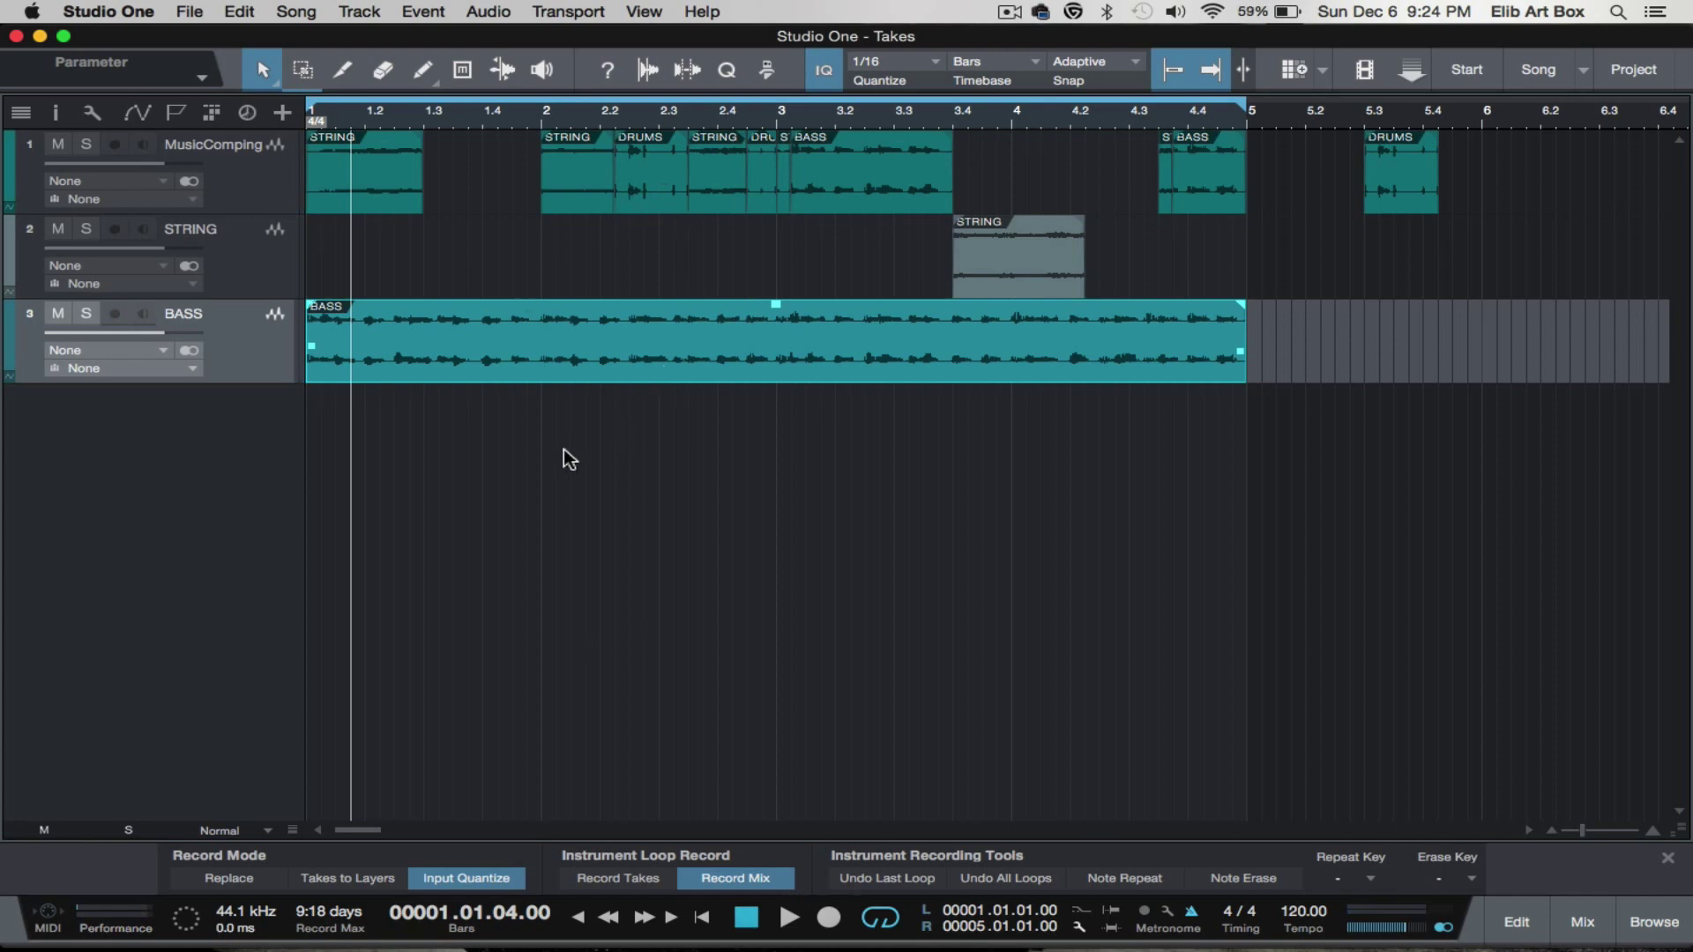
Undo the BASS clip extensions and all section moves, bringing the comp back onto the single MusicComping track
key(super+z)
key(super+z)
key(super+z)
key(super+z)
key(super+z)
key(super+z)
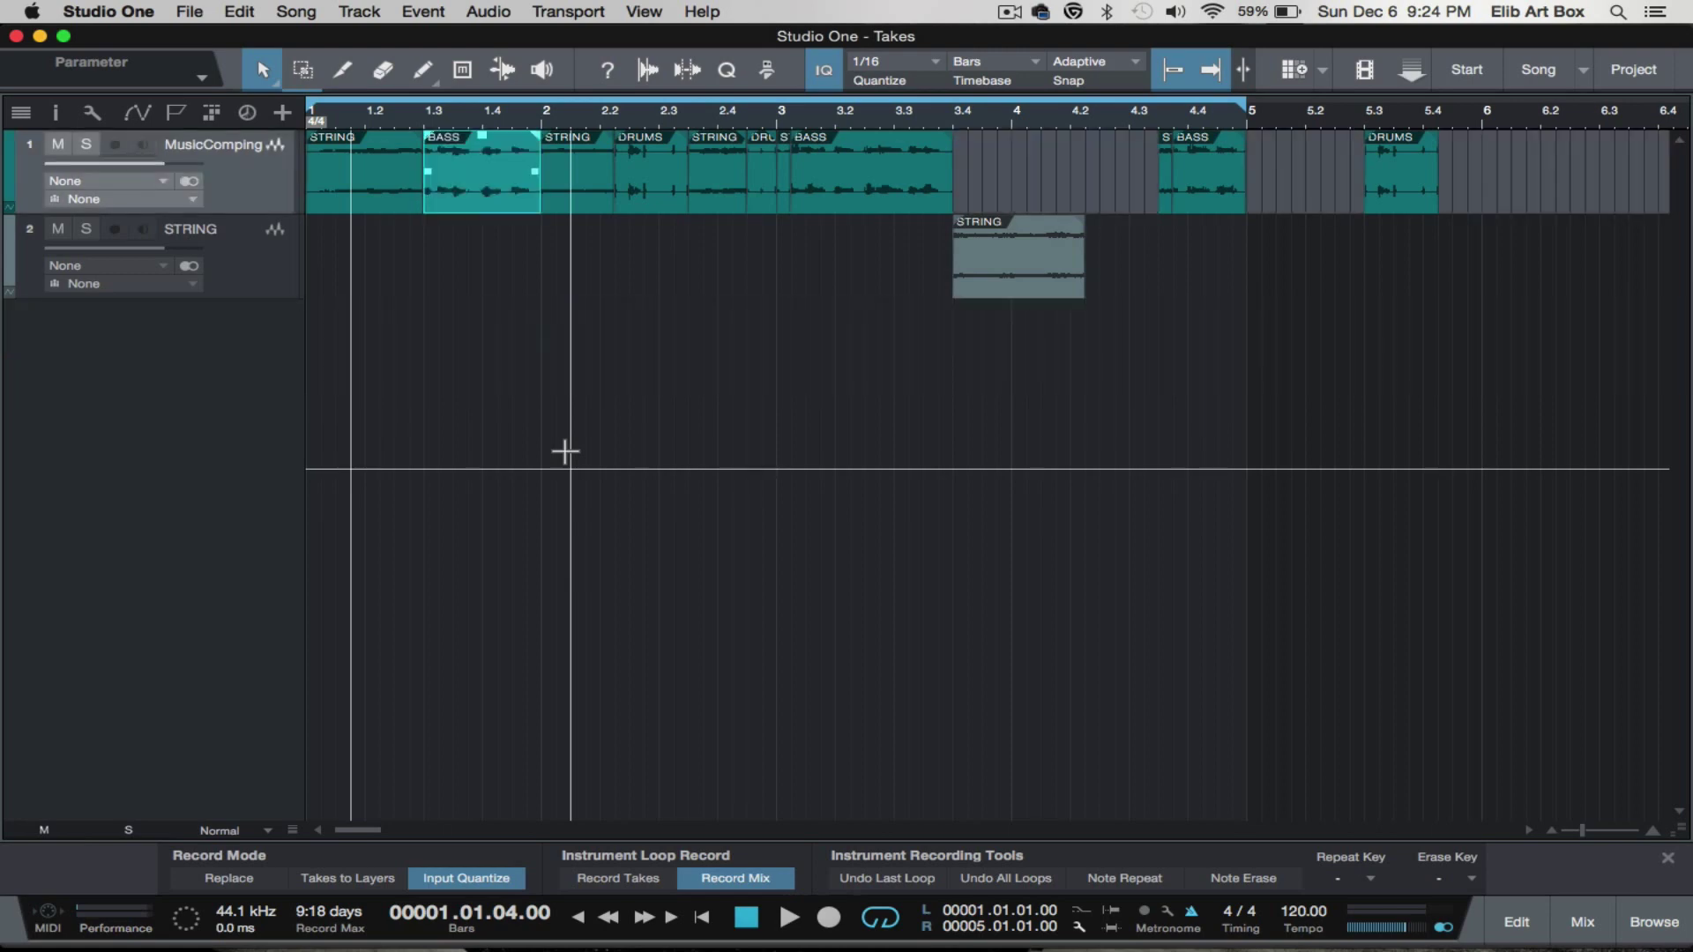
key(super+z)
key(super+z)
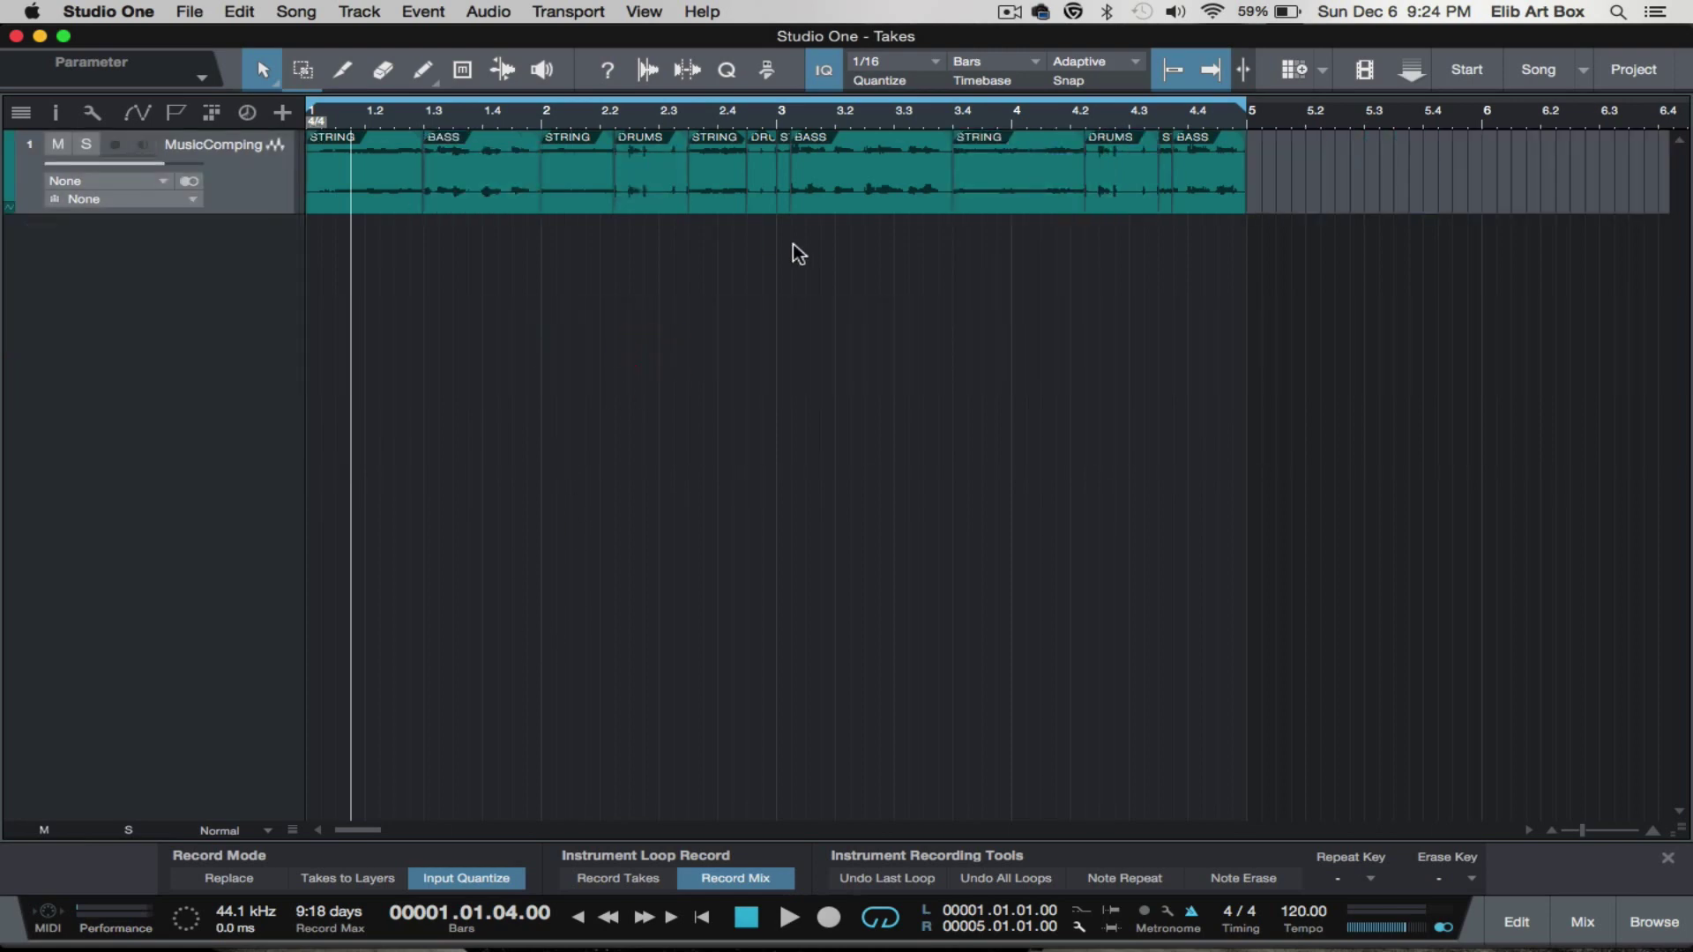
Select all comp sections on the MusicComping track and merge them into one audio part
click(235, 183)
drag(393, 295, 1279, 36)
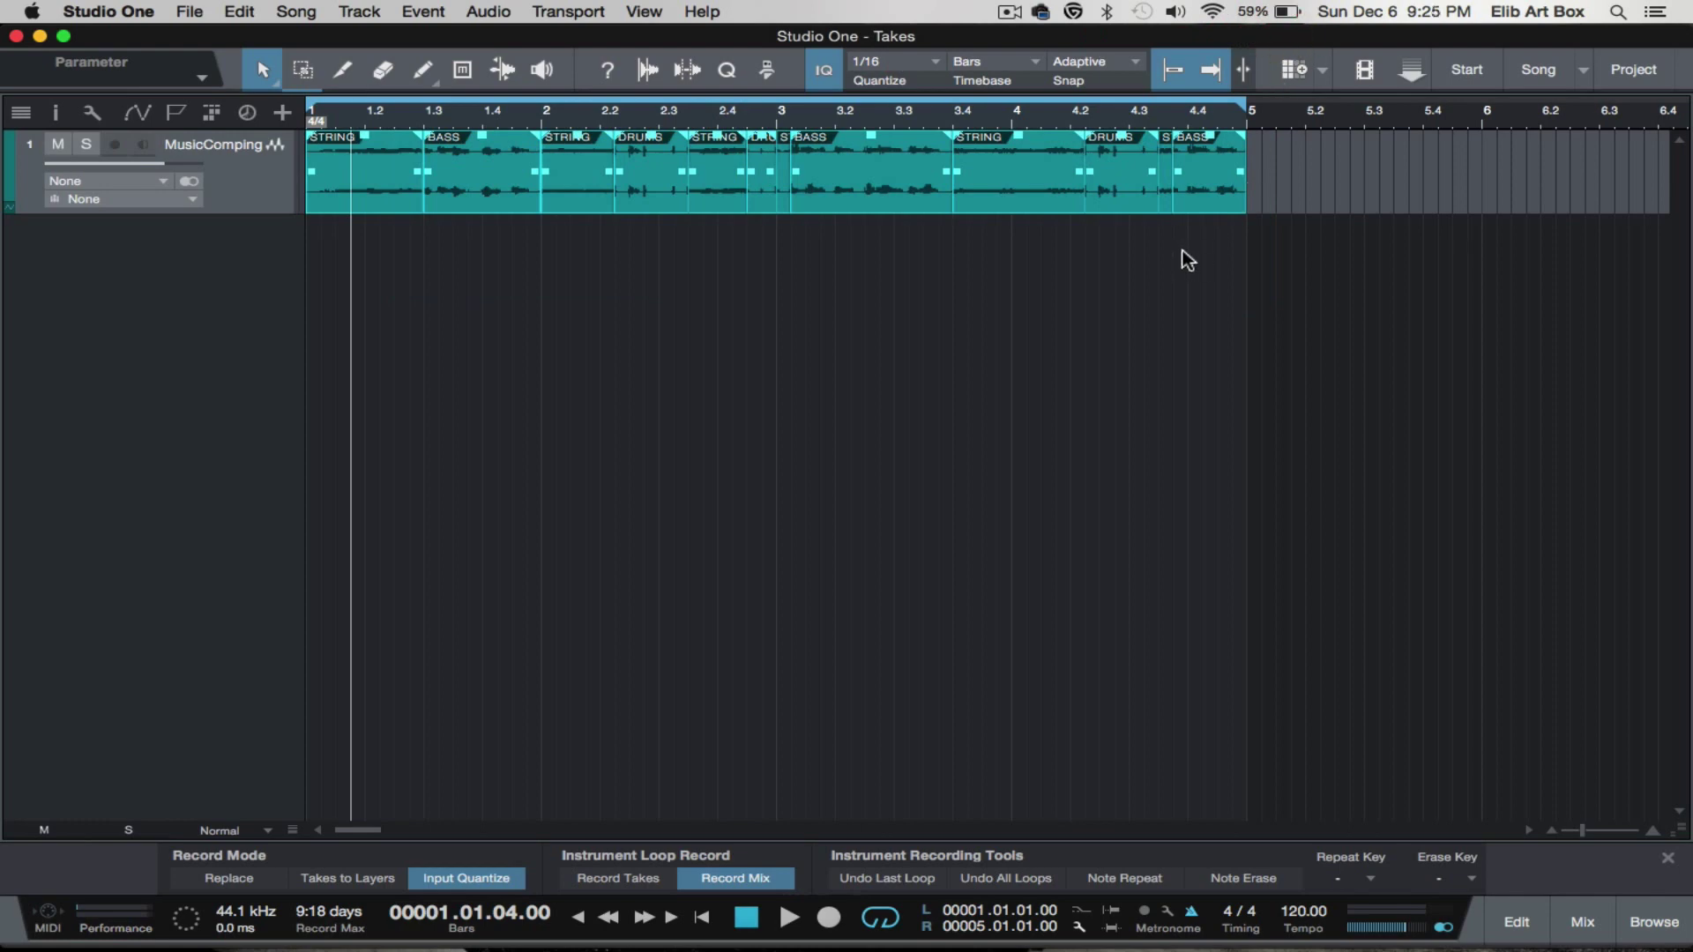
key(g)
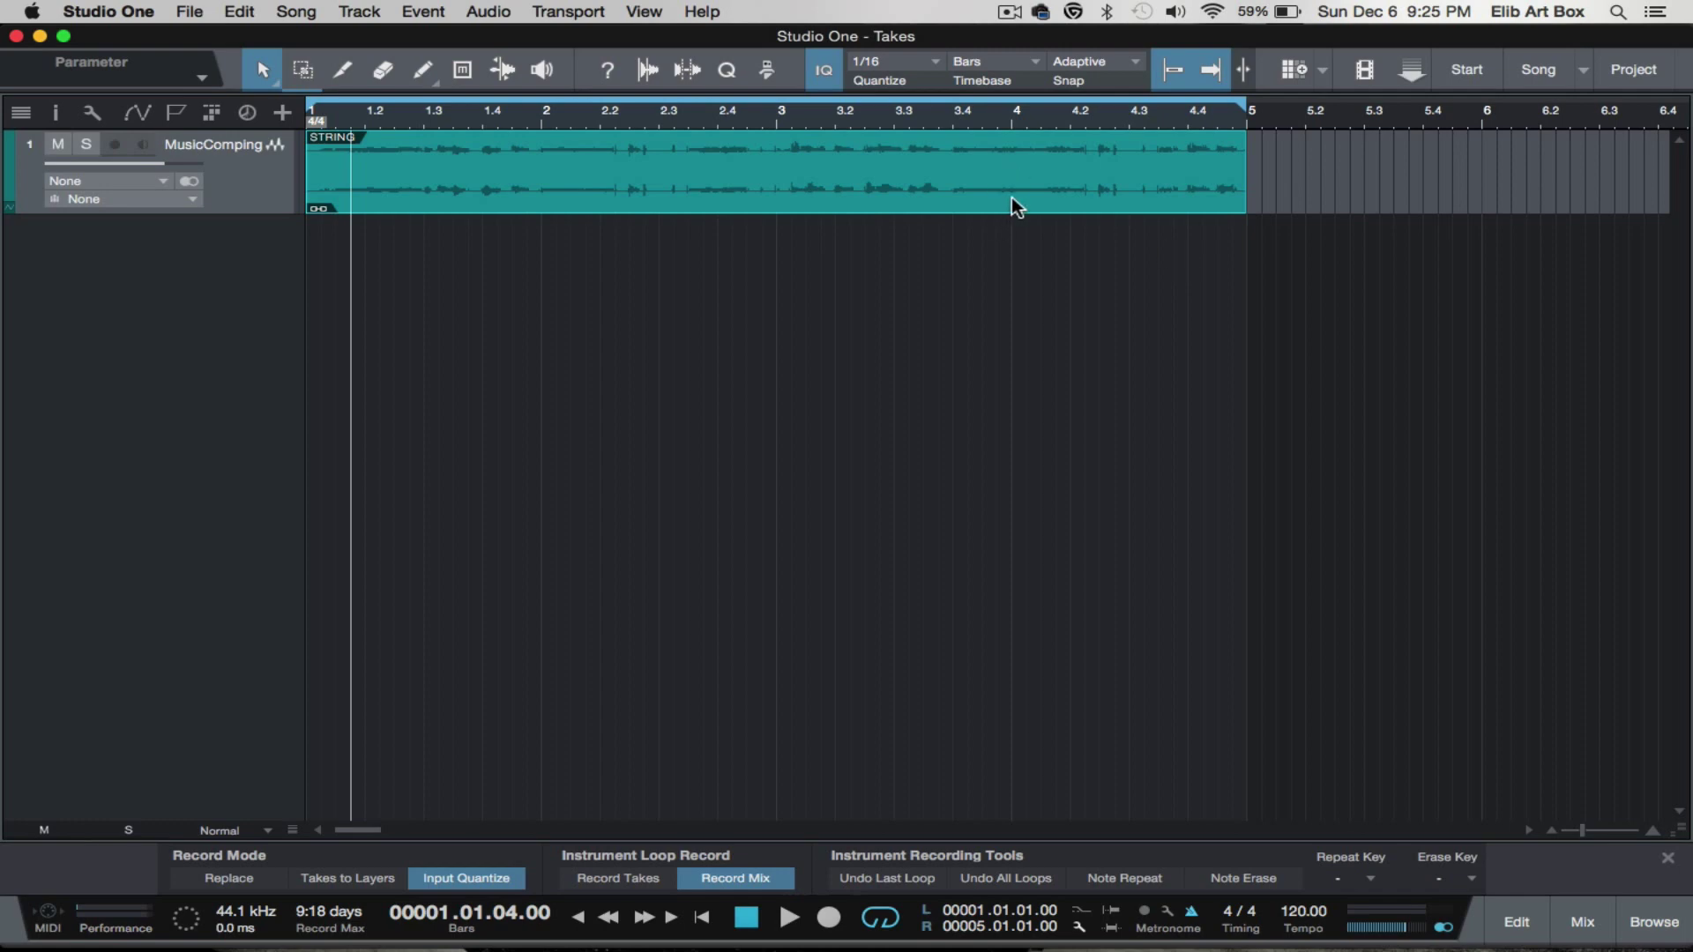
Play back the merged audio part to audition it, and stop playback
click(1052, 305)
click(922, 192)
key(space)
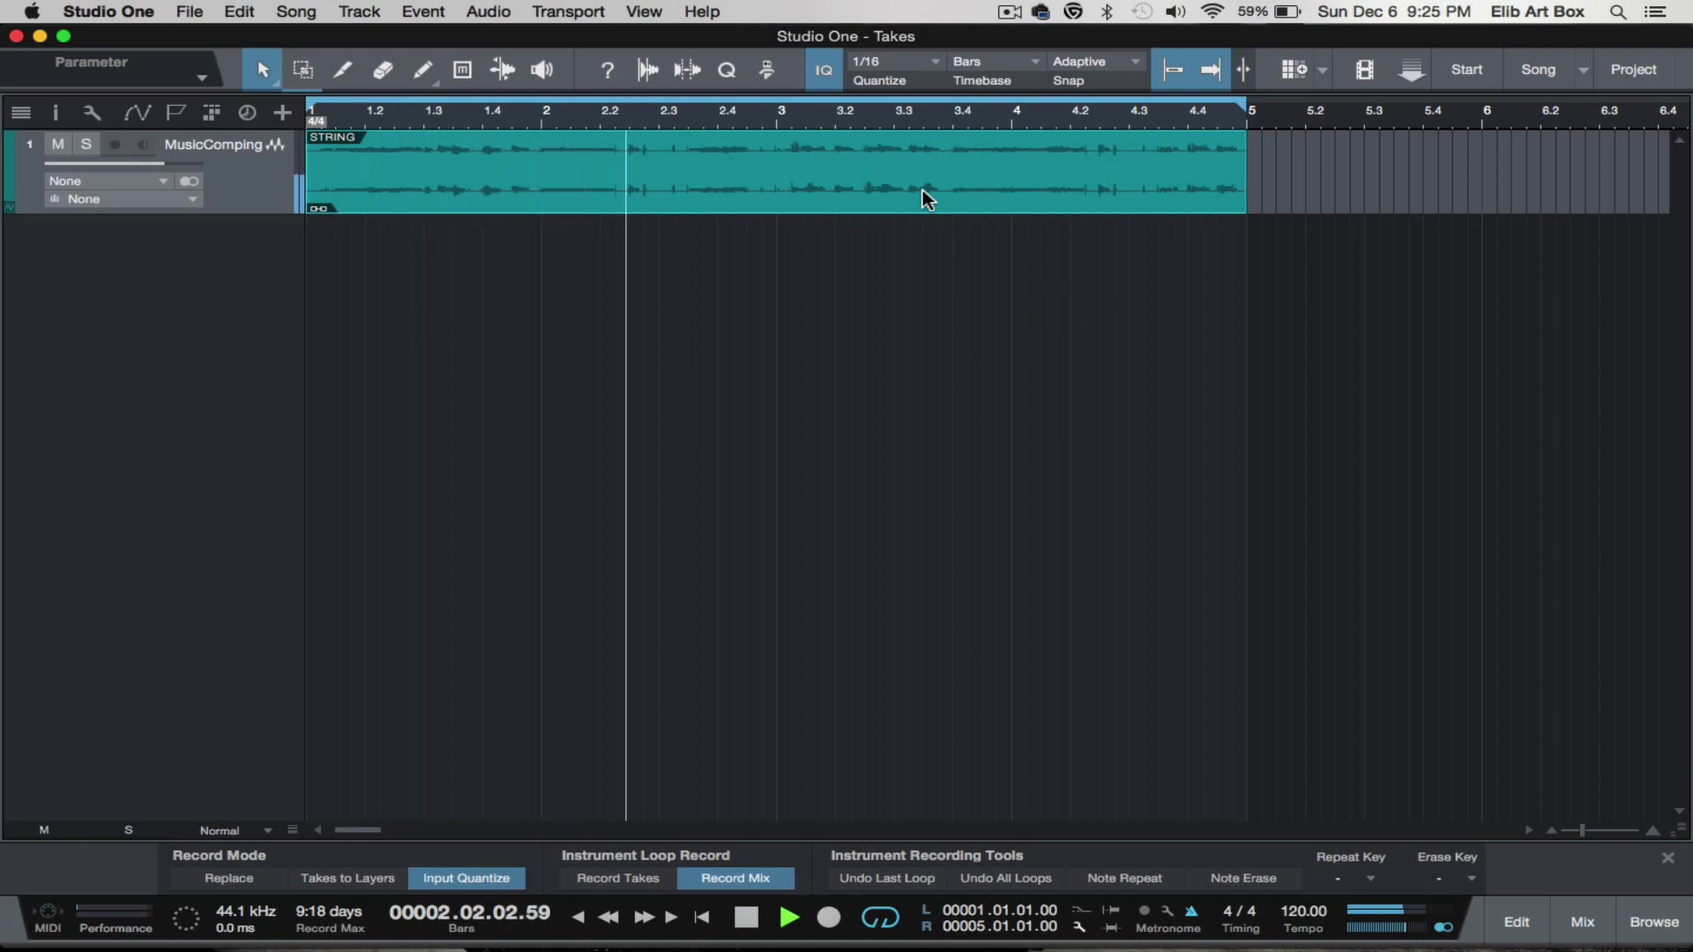
key(space)
right_click(838, 188)
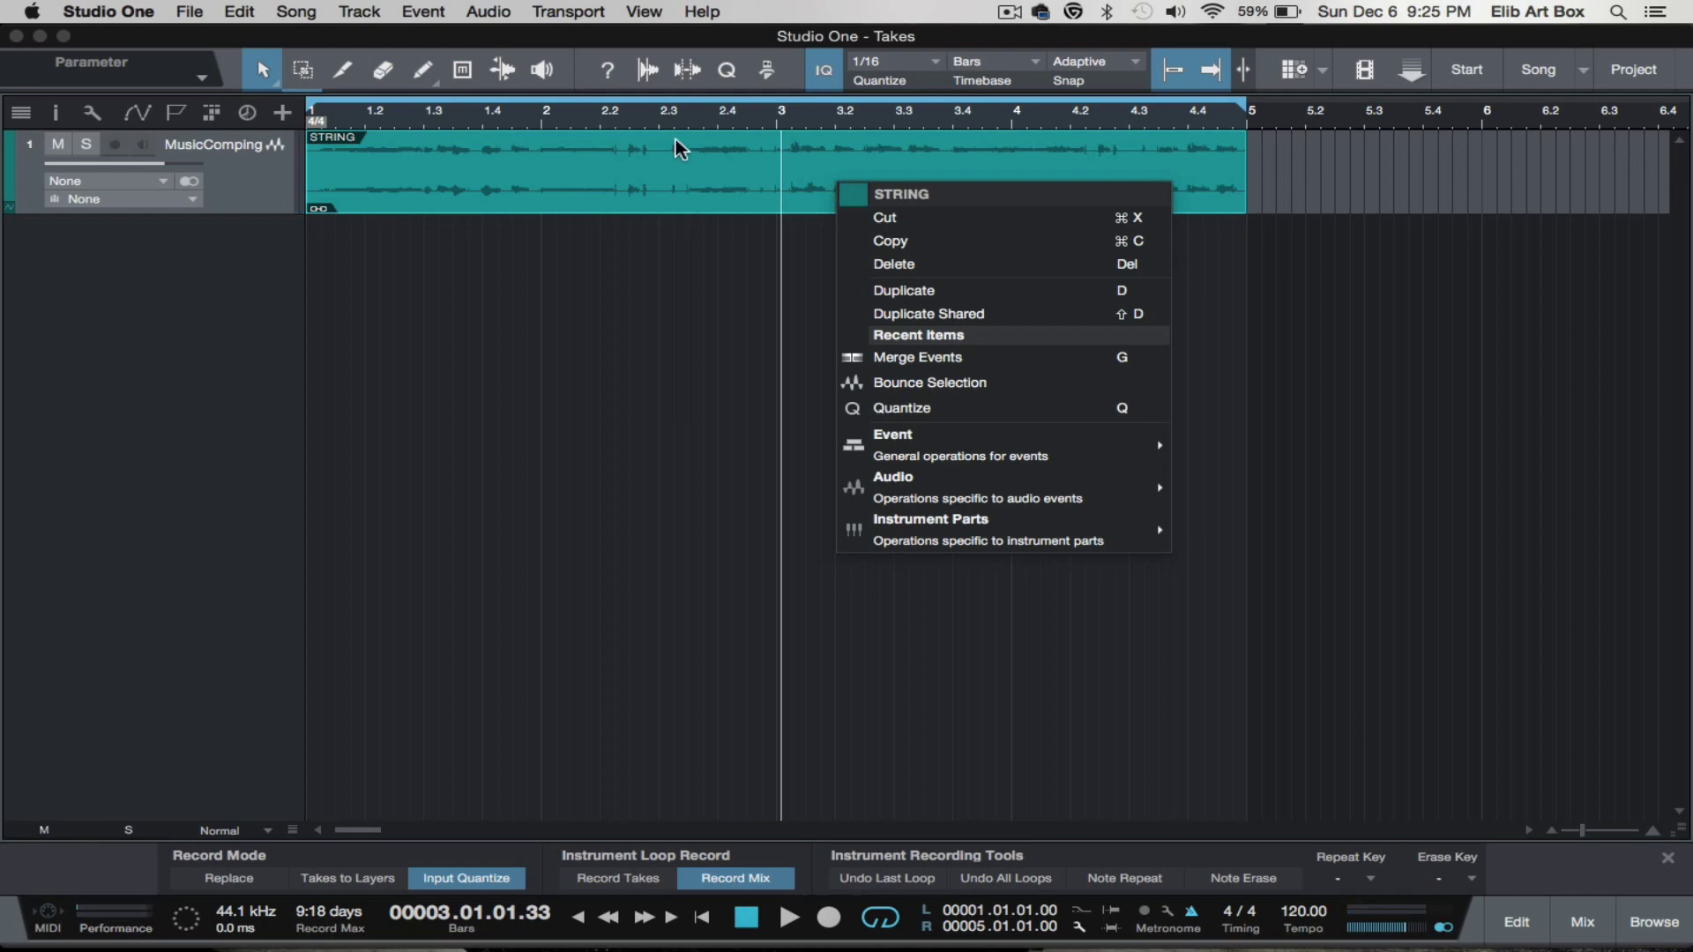
click(680, 216)
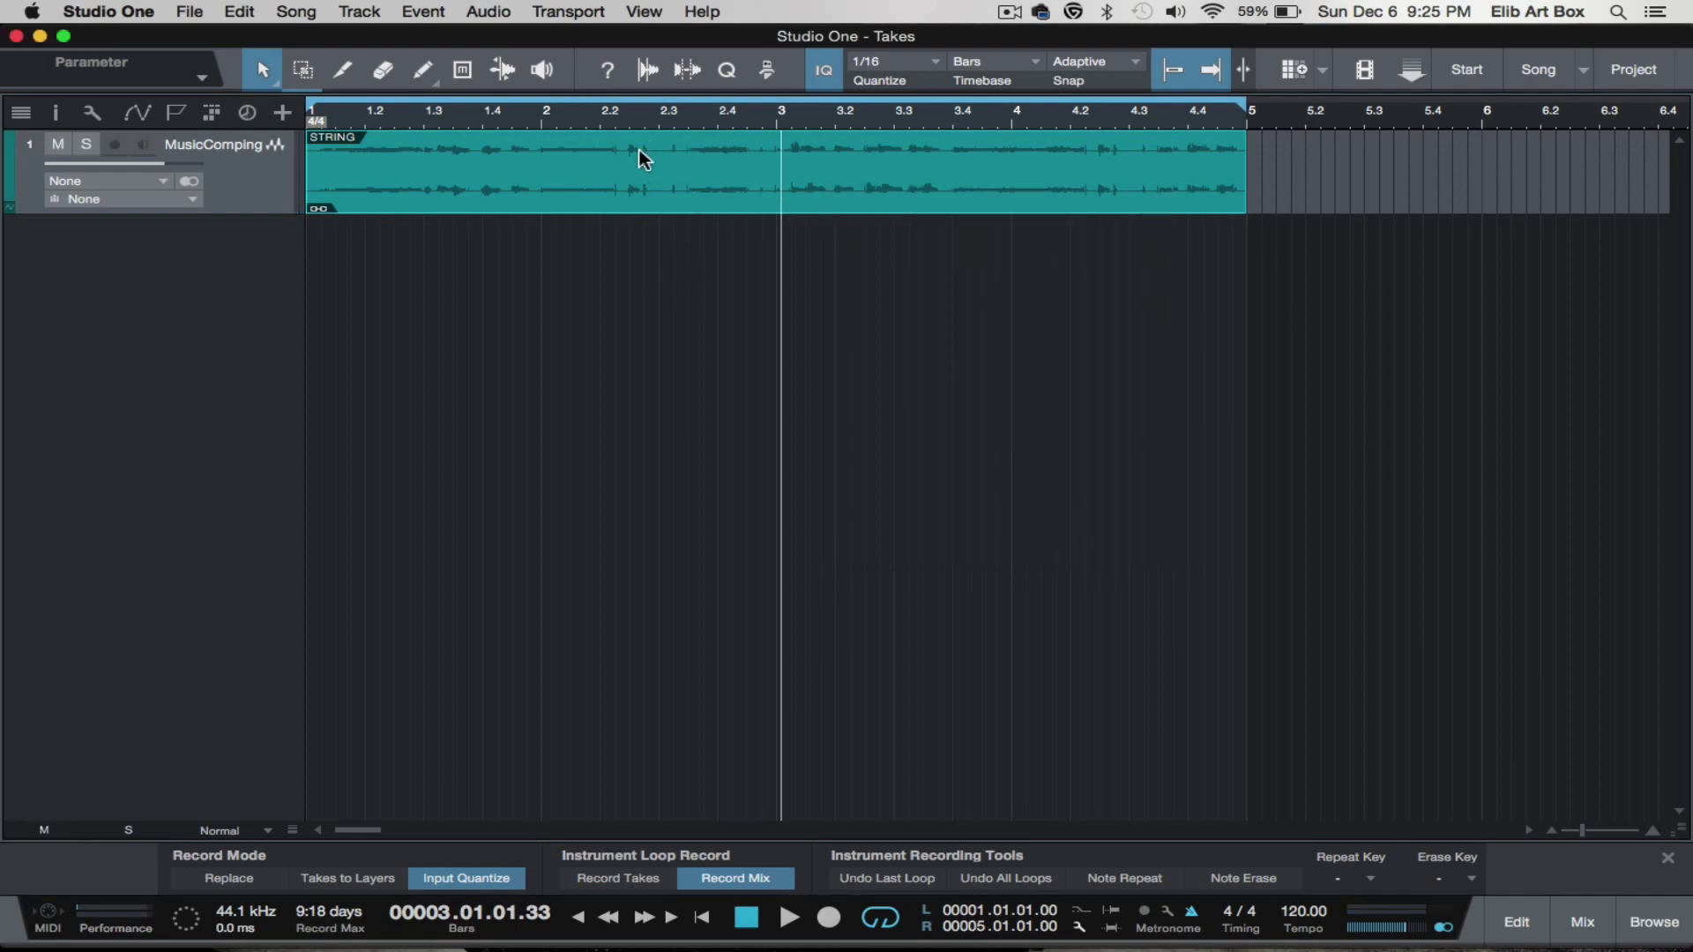
Open the merged part in the audio editor and move the start of the STRING section after beat 2.3 to beat 2.4
double_click(632, 174)
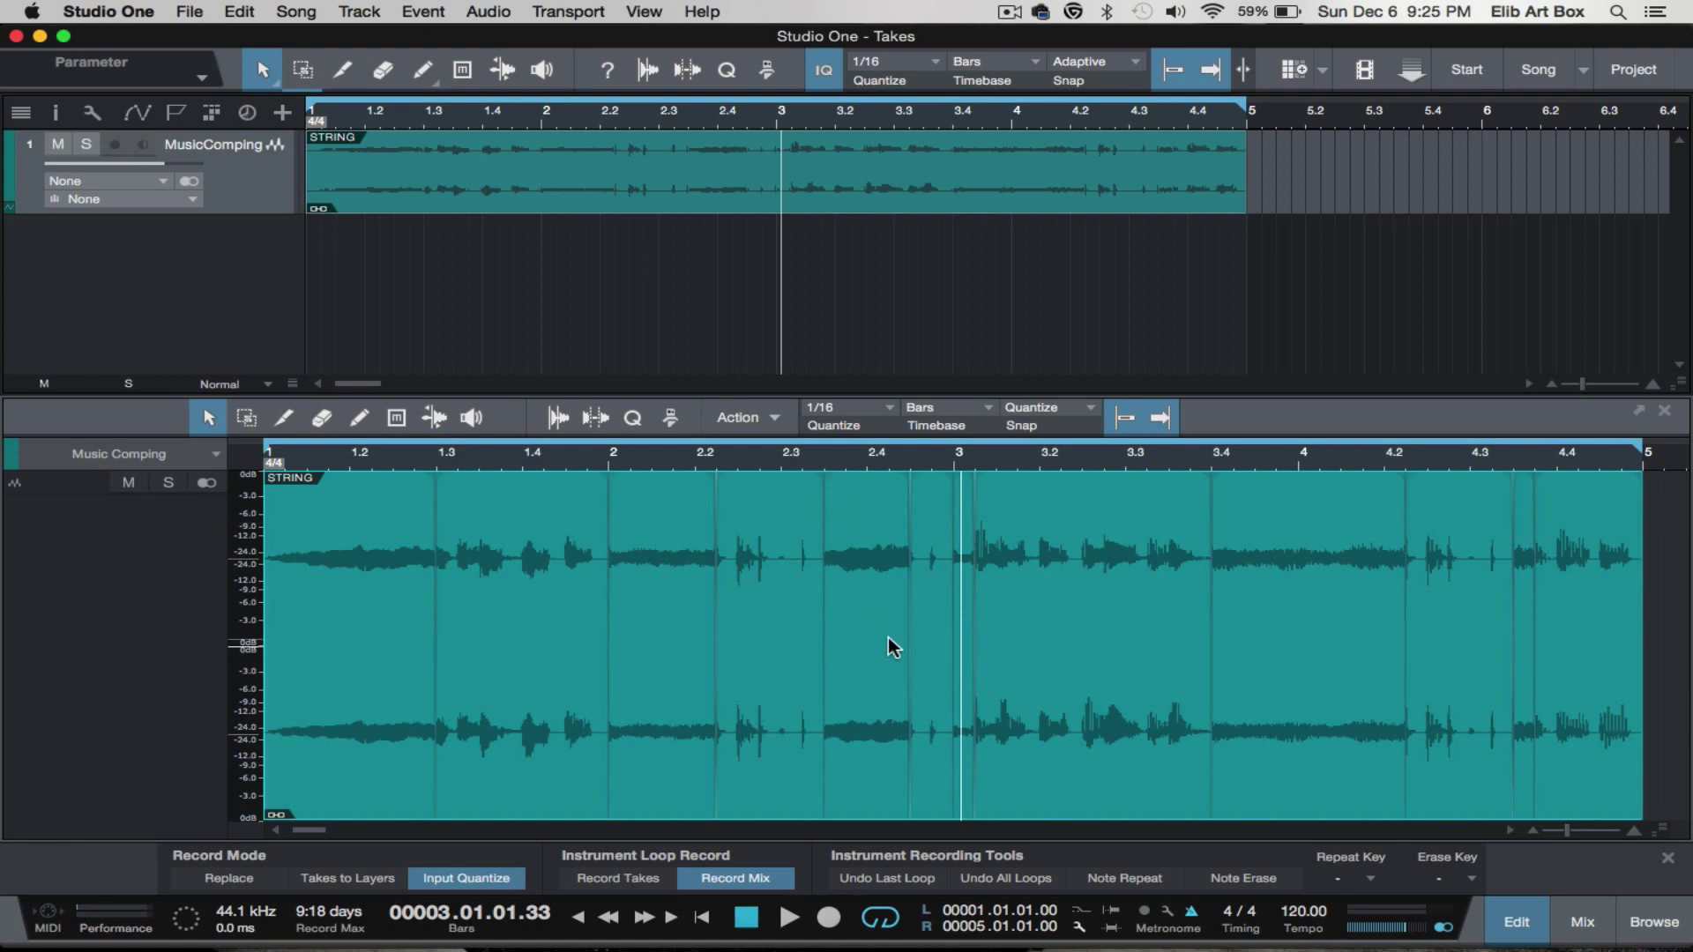
click(862, 586)
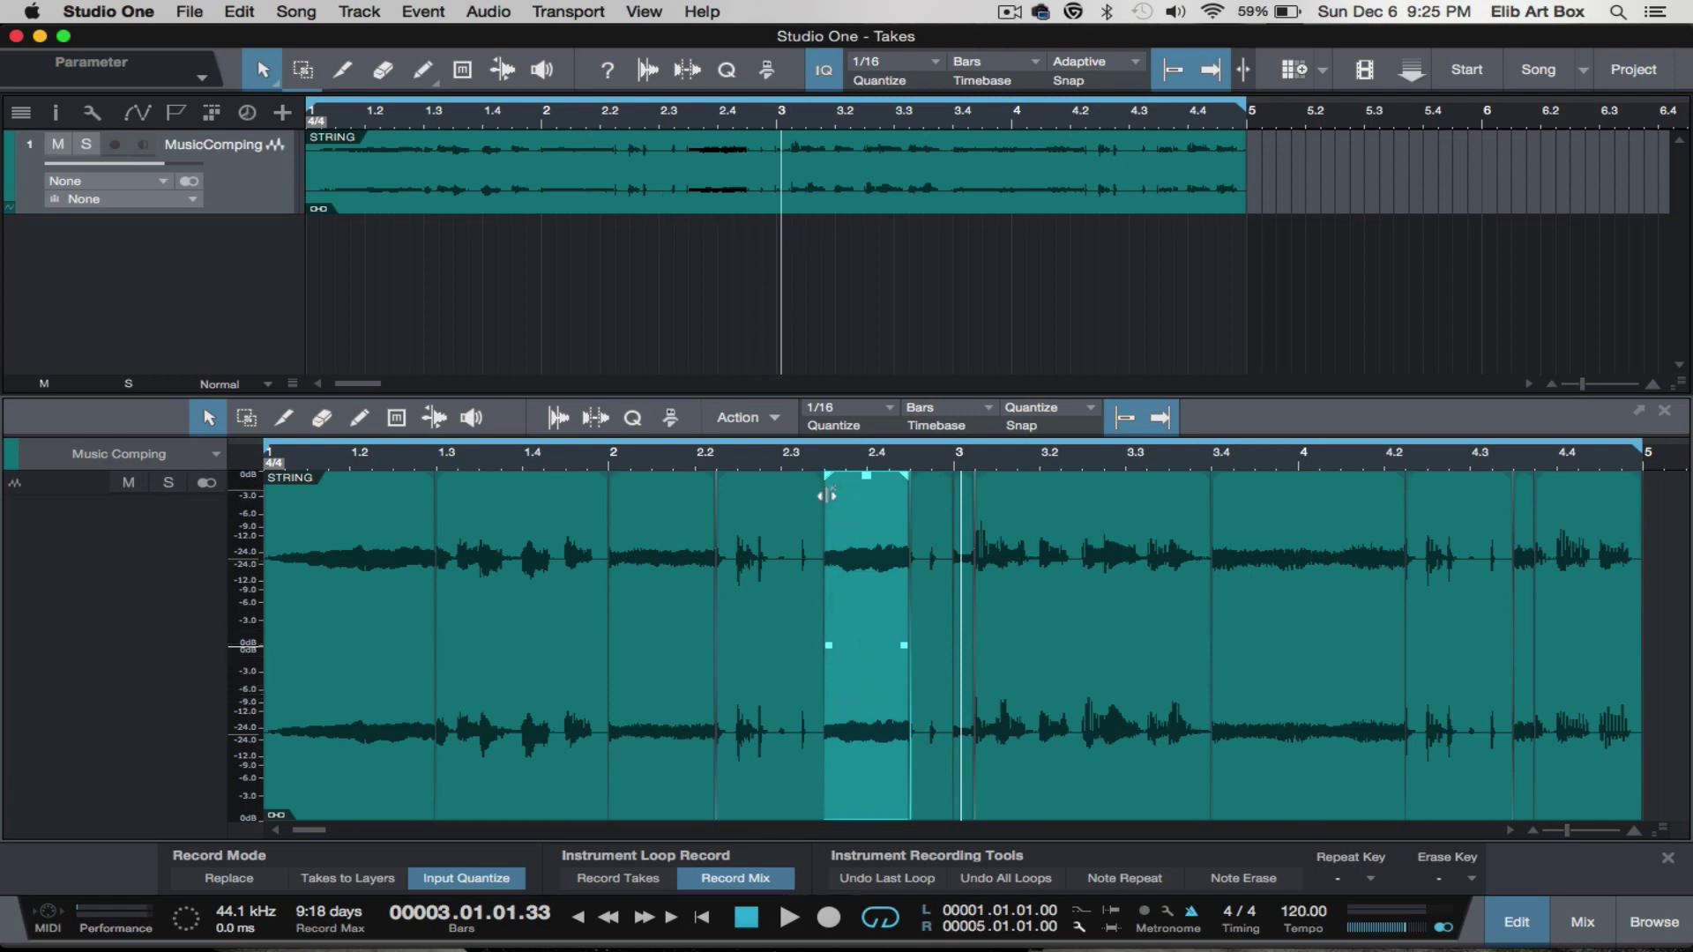
drag(819, 496, 868, 558)
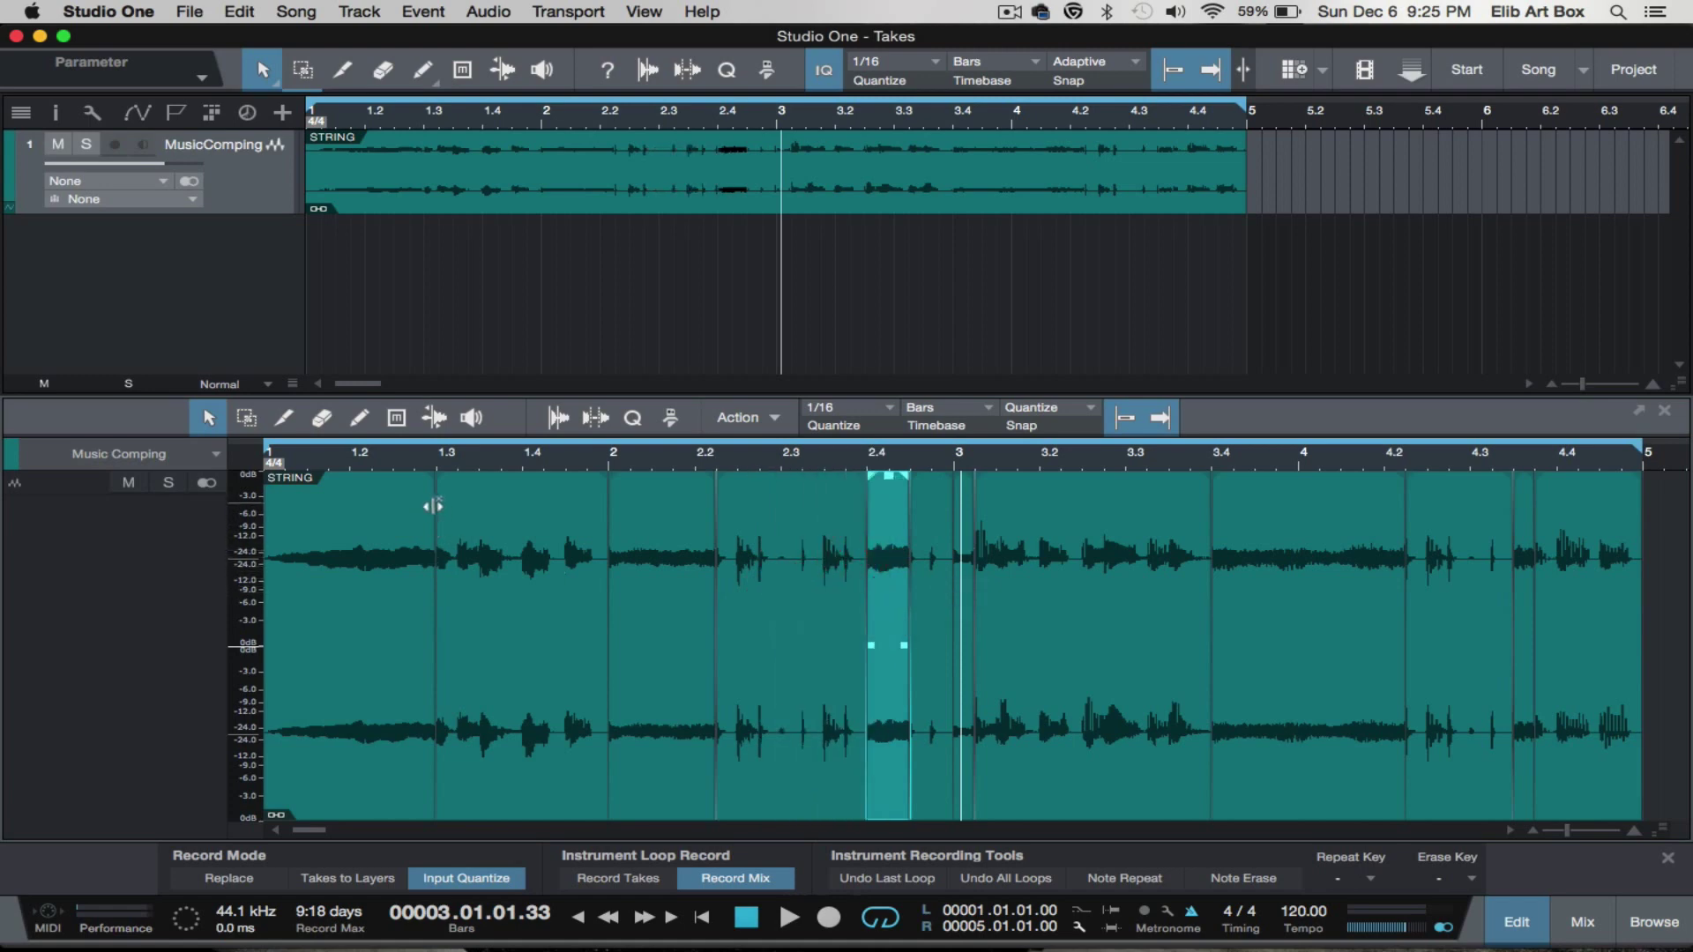
Extend the STRING sections to fill everything up to bar 3, deleting the short sections between beat 2.4 and bar 3
drag(447, 533, 610, 590)
click(708, 598)
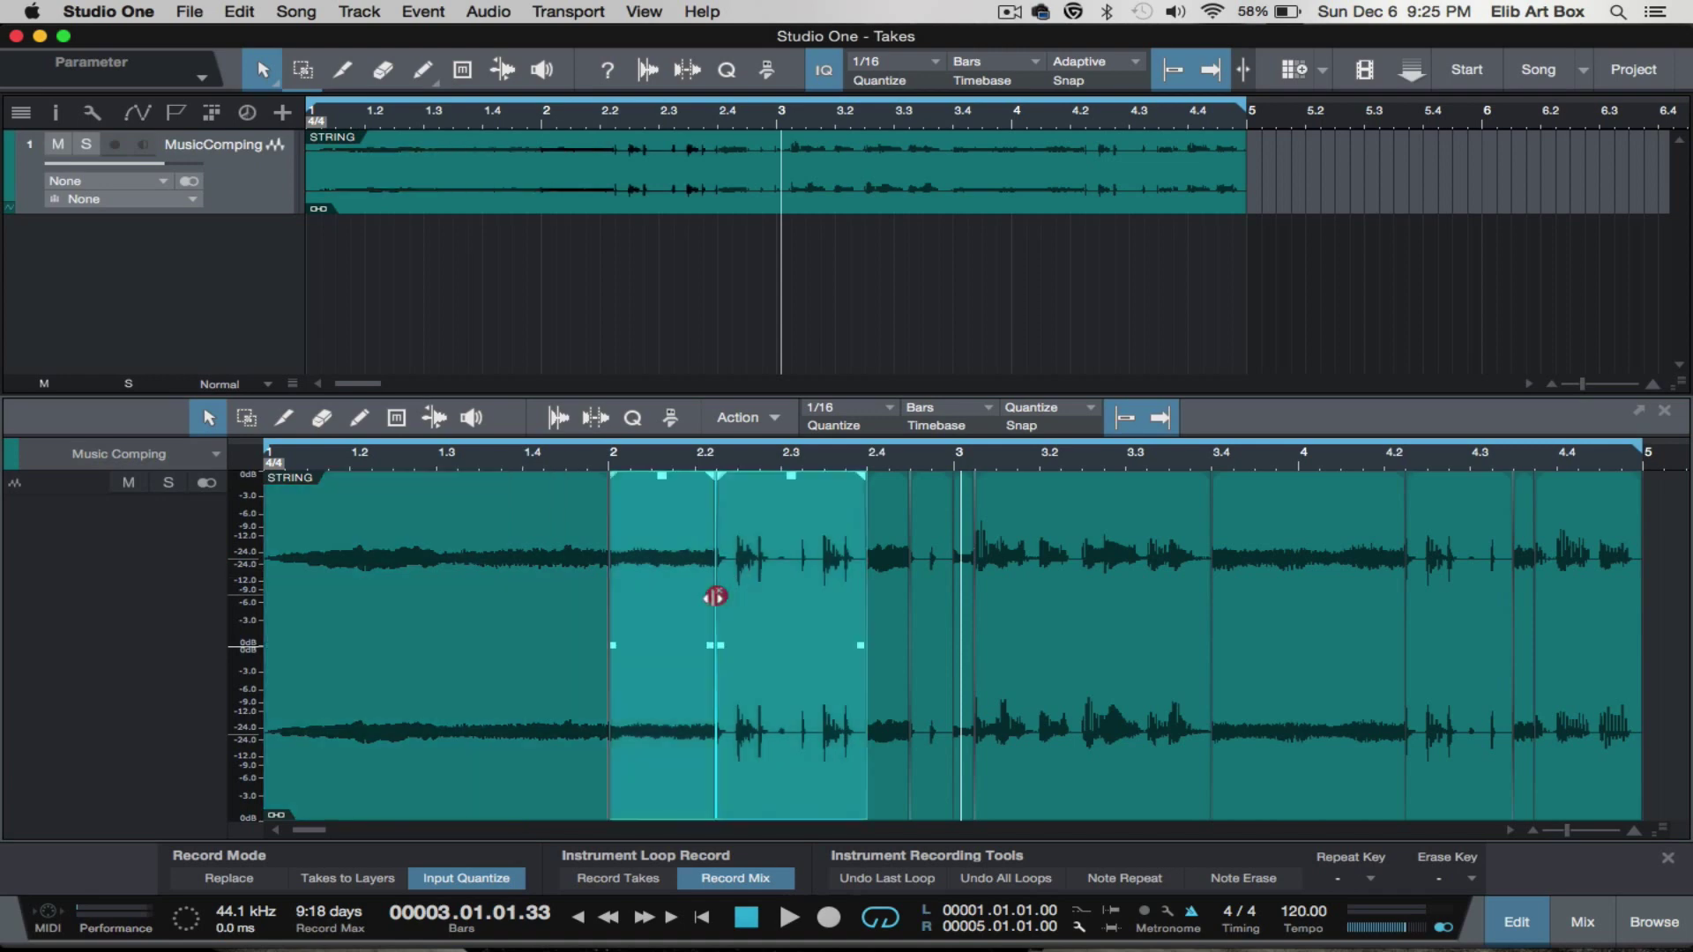
click(891, 571)
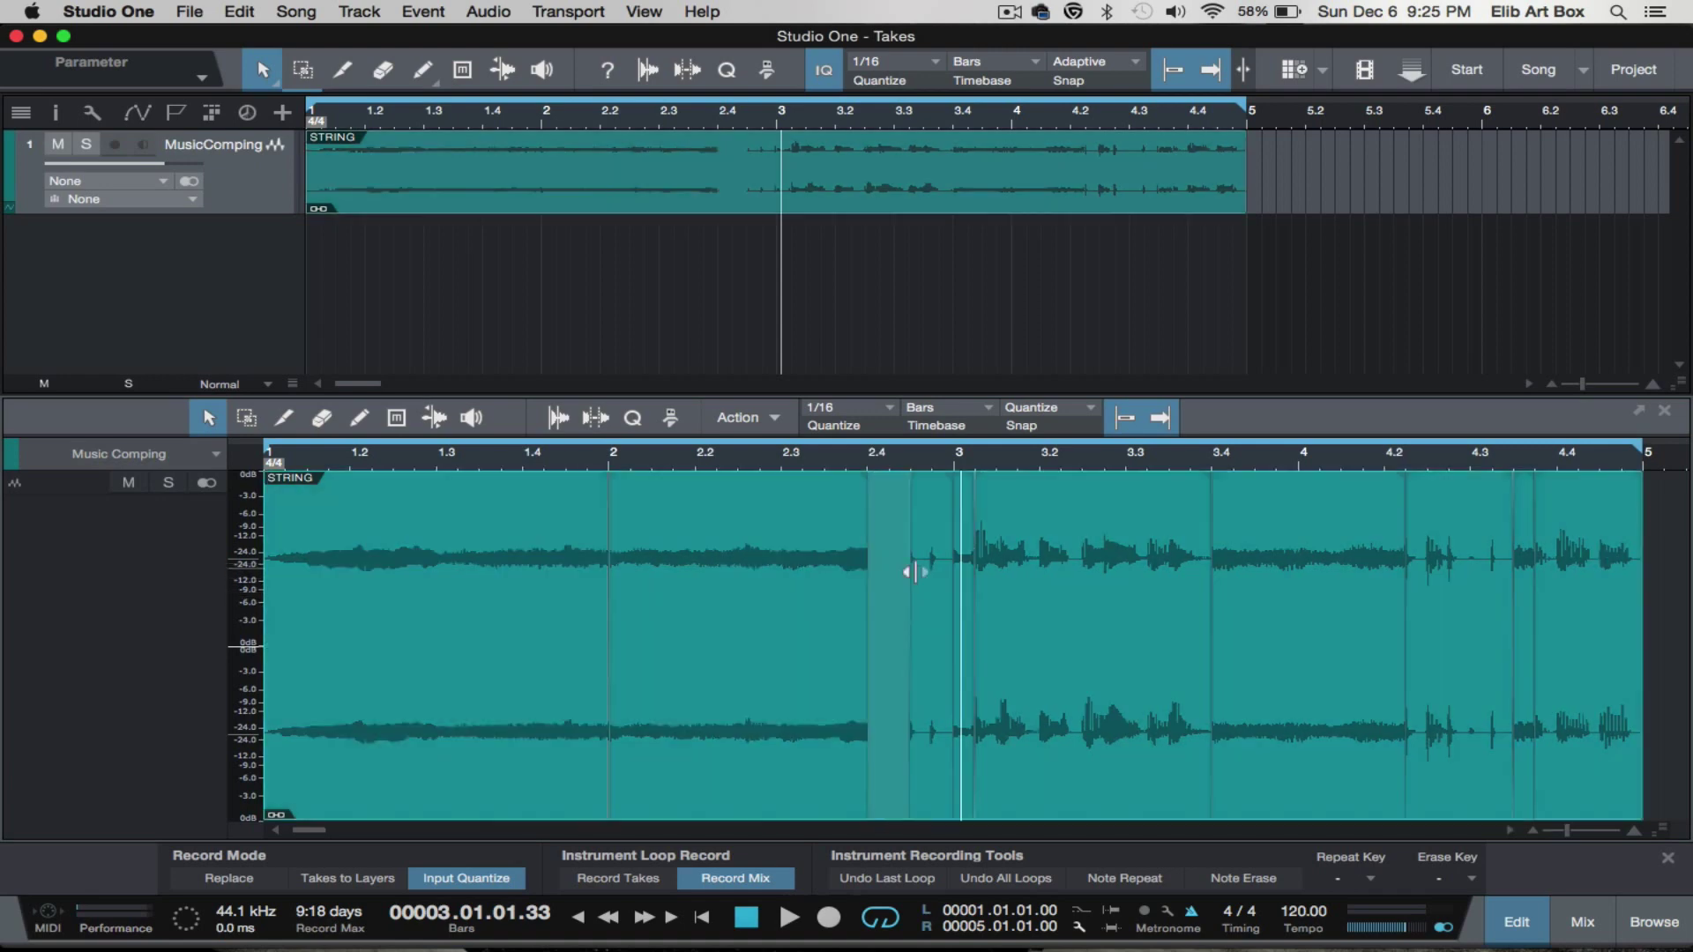
click(929, 574)
click(926, 574)
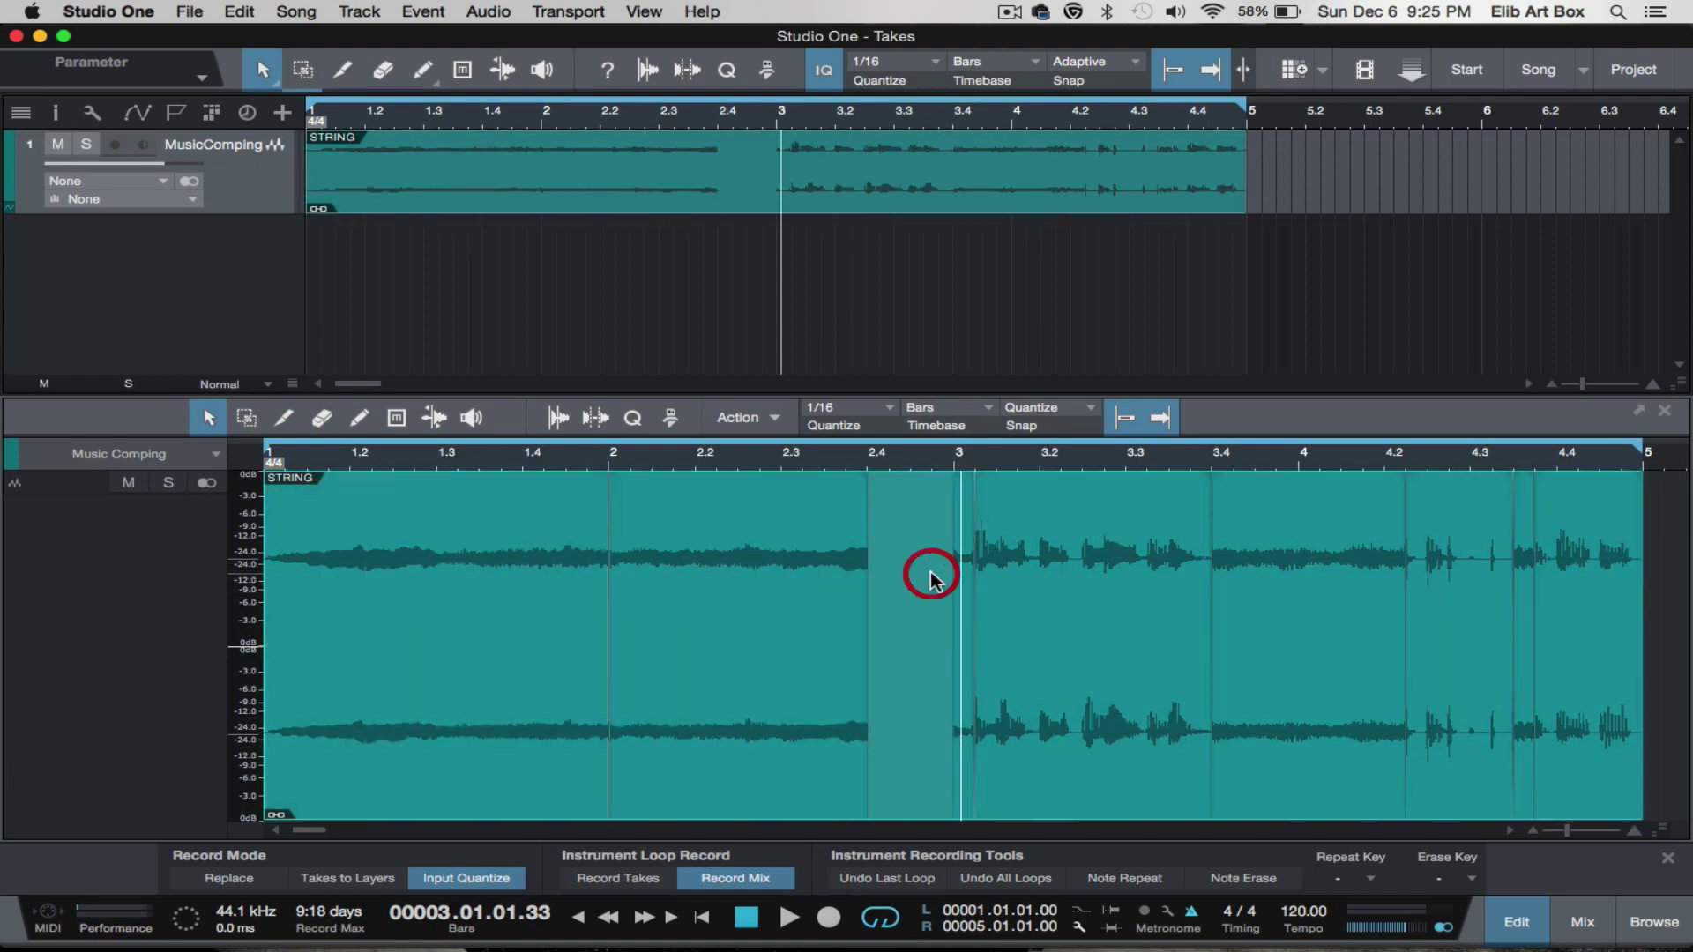
drag(867, 582, 958, 579)
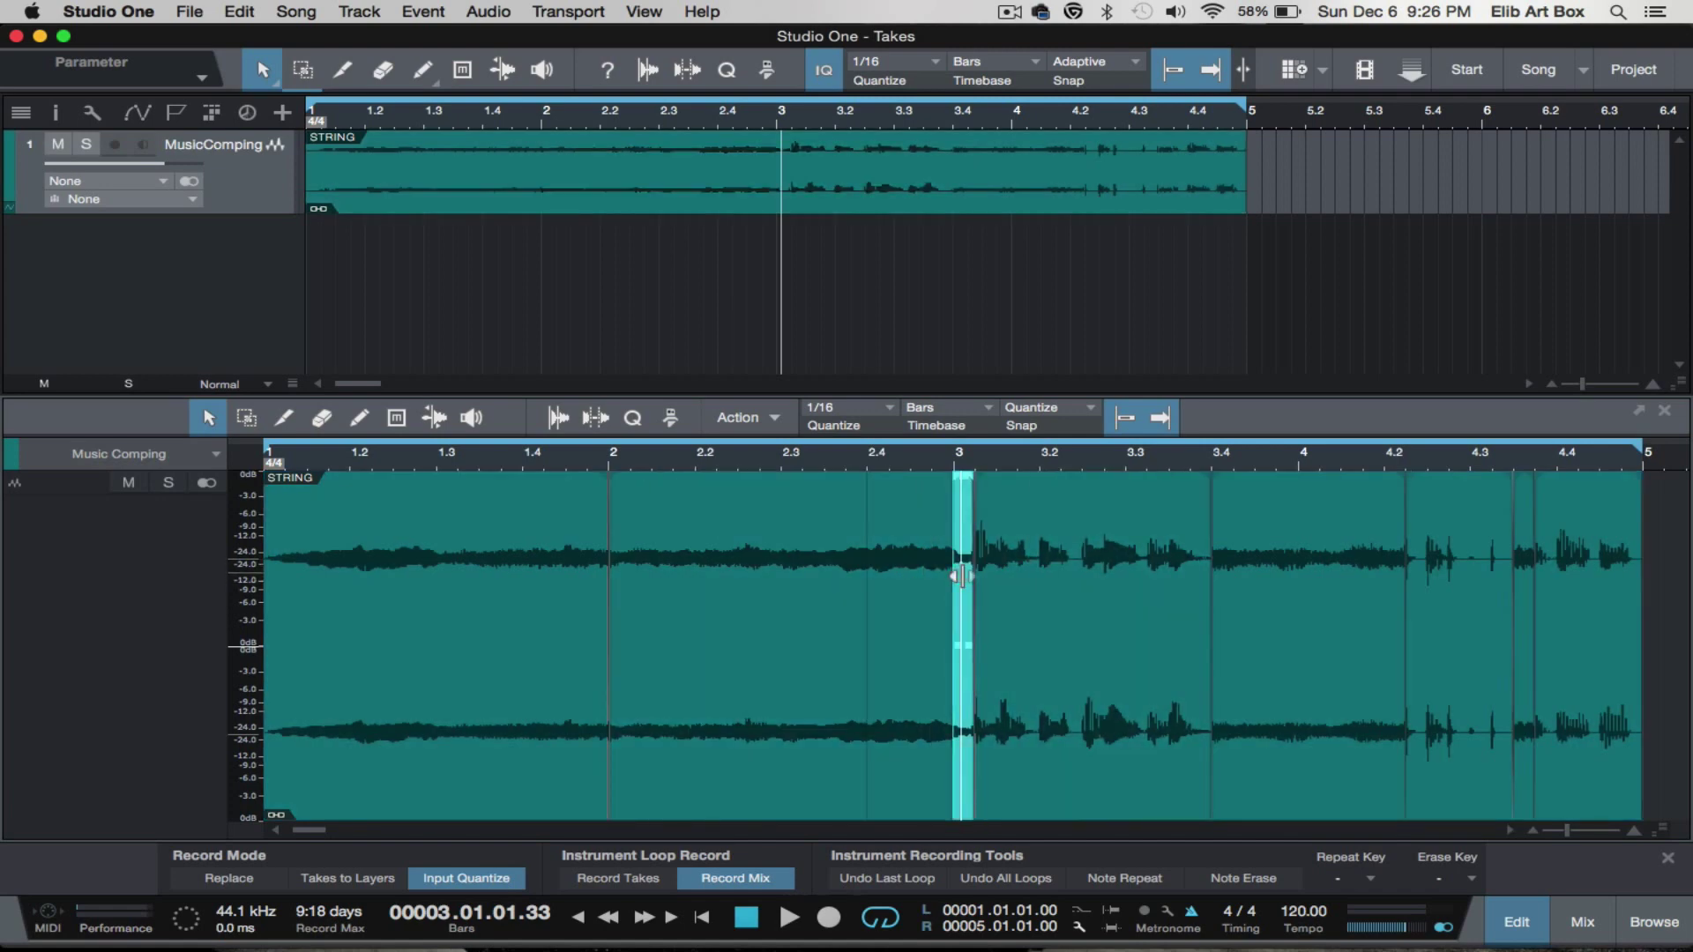
Extend the start of the BASS section back to bar 3, replacing the short STRING section there
mouse_move(961, 577)
mouse_down()
mouse_move(857, 580)
mouse_move(931, 584)
mouse_up()
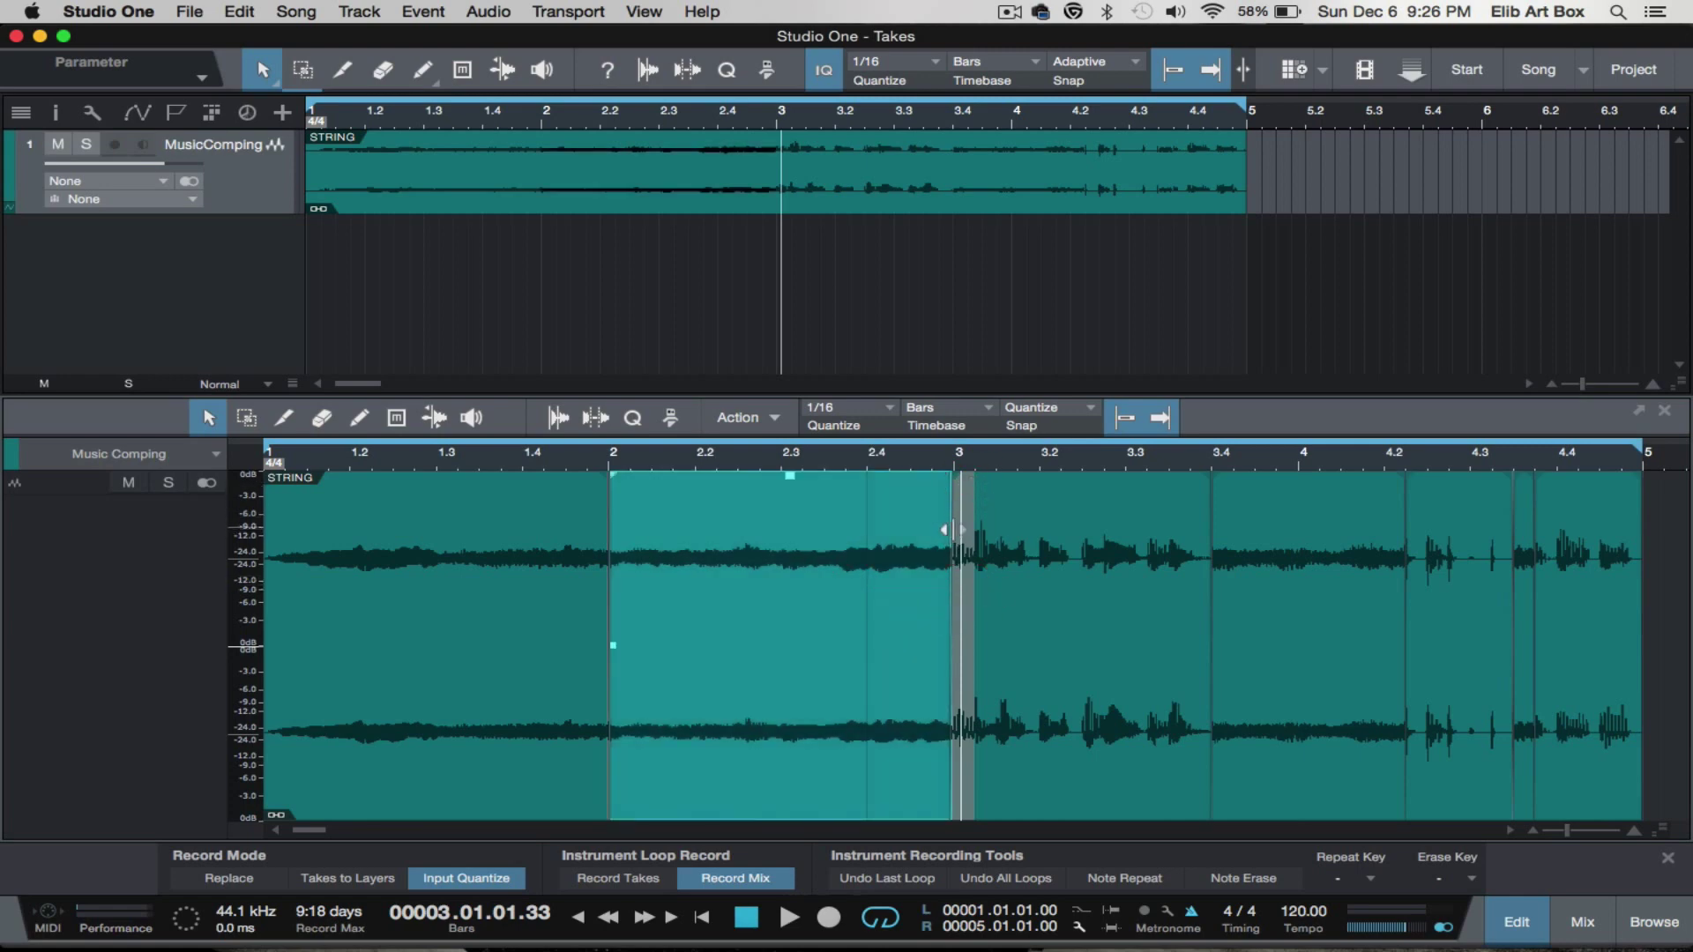
click(959, 526)
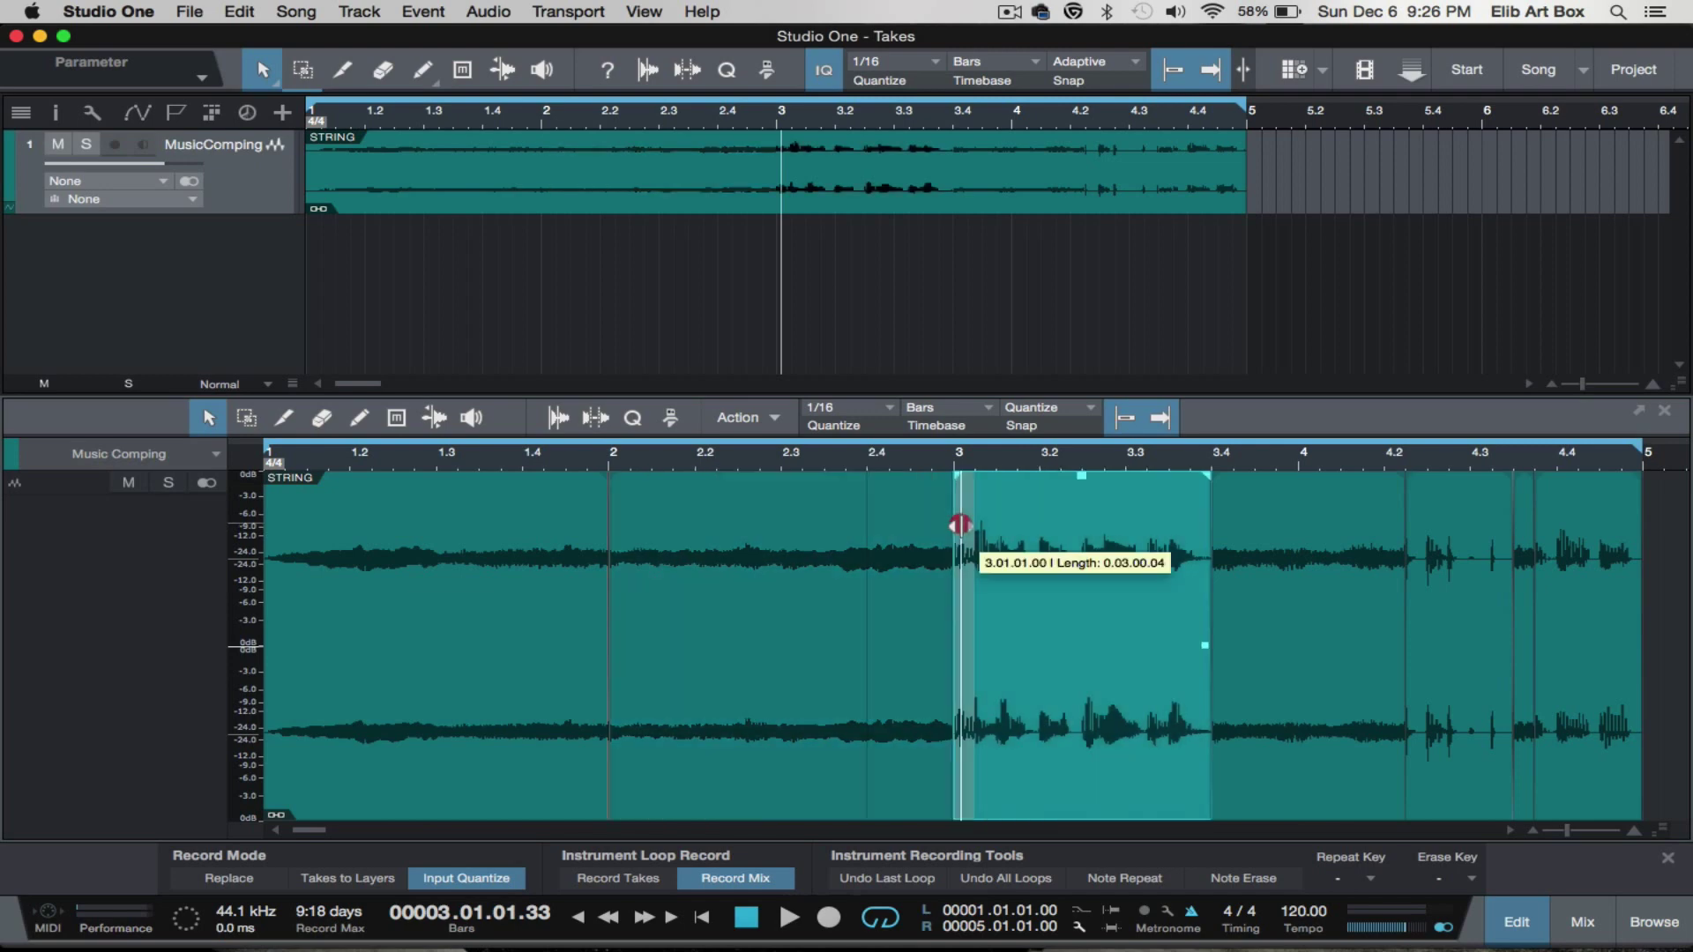
Select the STRING section at beat 3.4, and the DRUMS section after beat 4.2, inside the merged part
click(1298, 546)
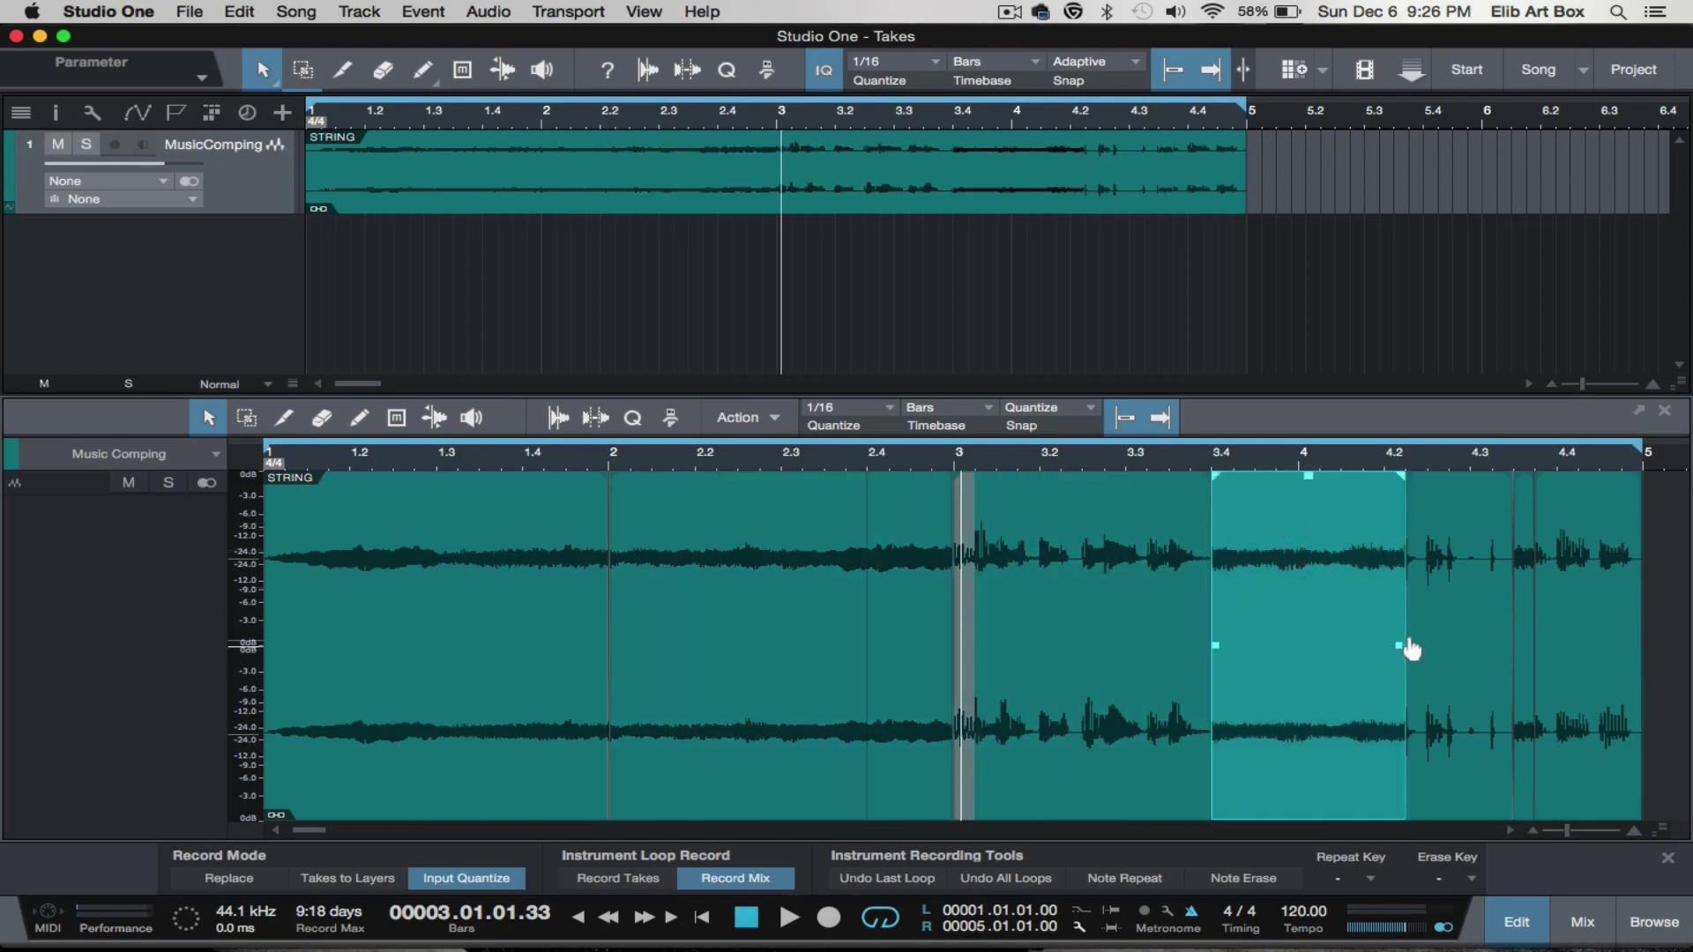
drag(1400, 654, 1398, 633)
click(1453, 628)
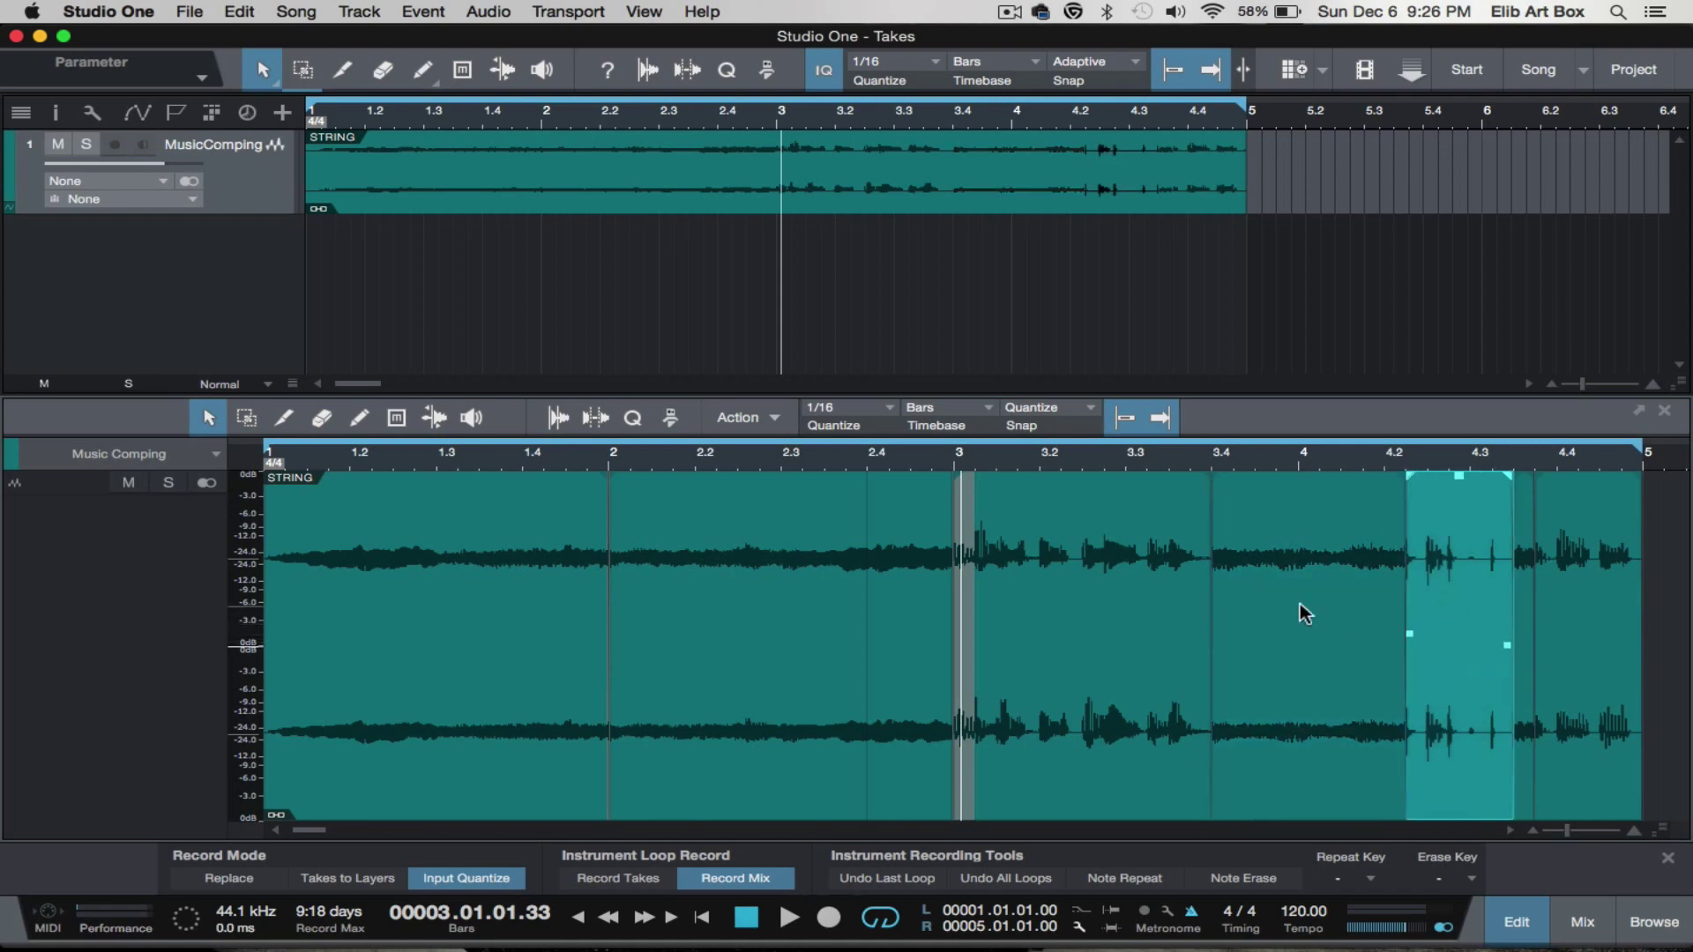
Extend the BASS section from bar 3 up to bar 4, and the DRUMS section after beat 4.2 up to beat 4.4
drag(1212, 605, 1302, 605)
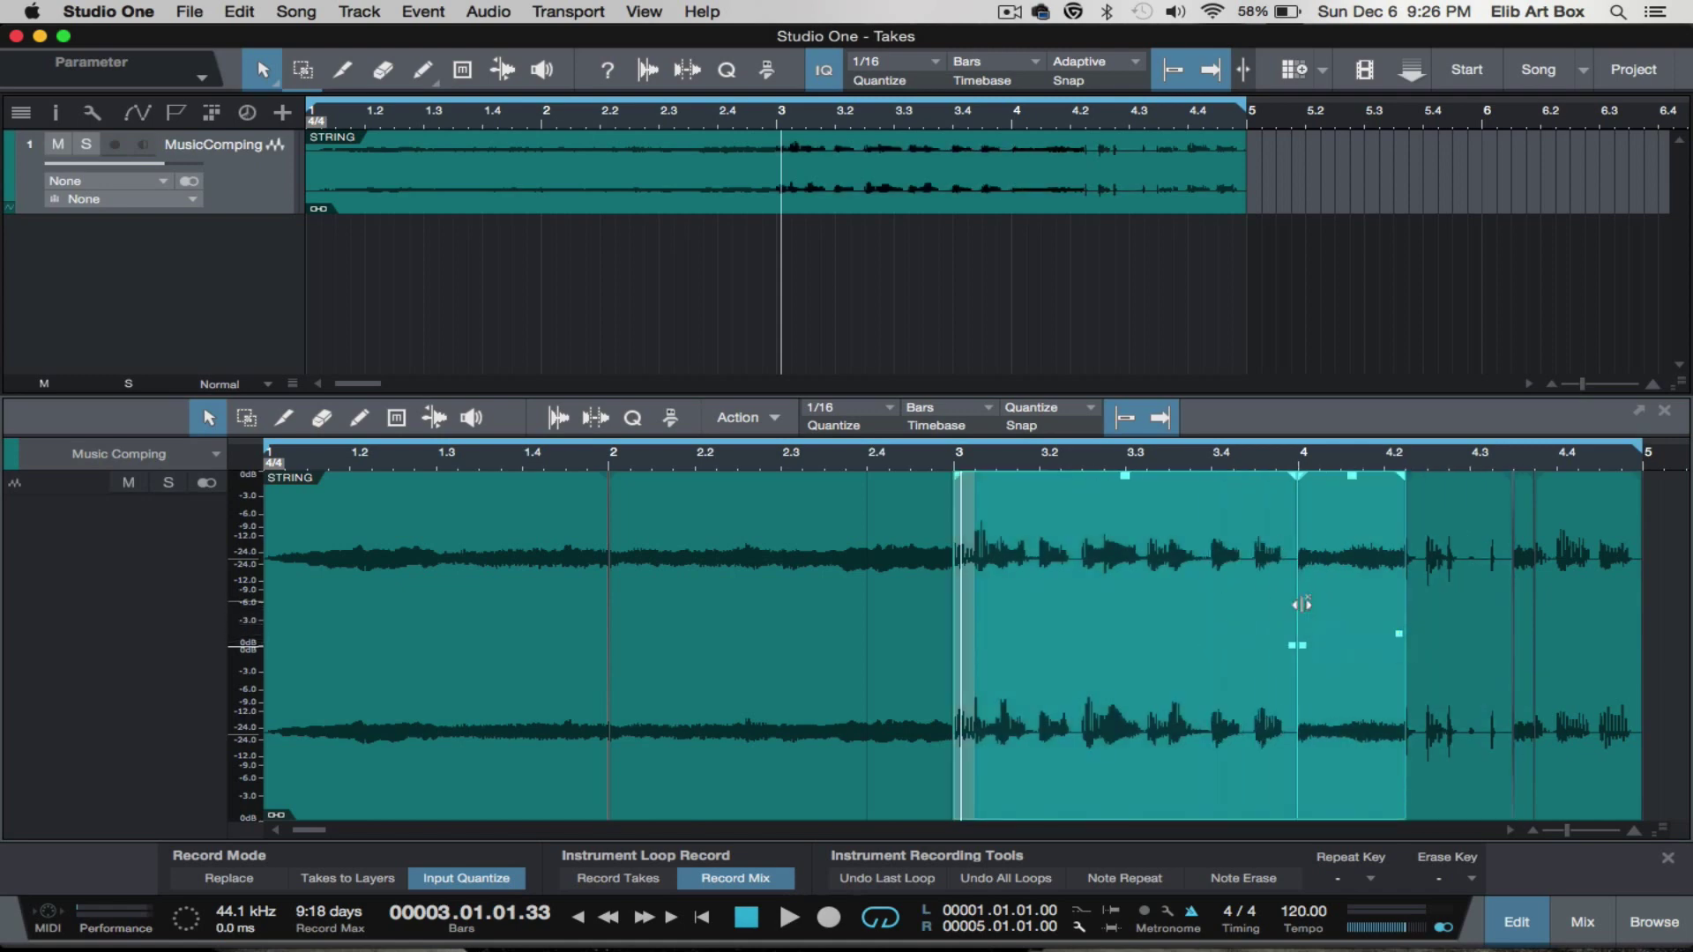
click(1524, 575)
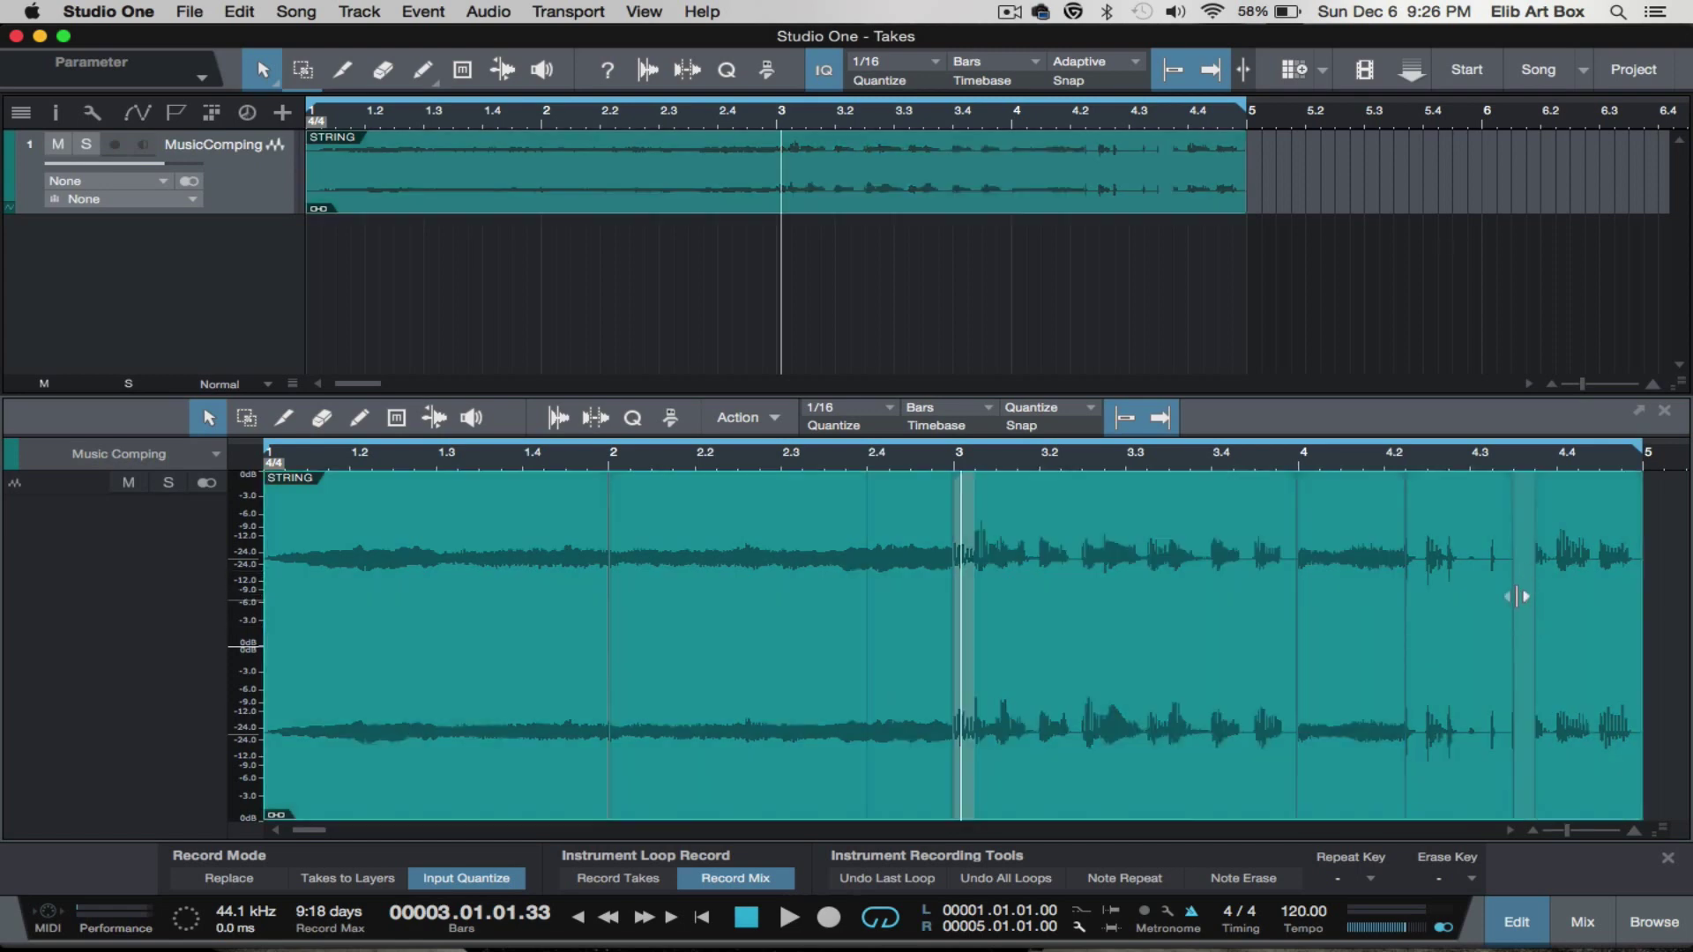
click(1480, 575)
drag(1511, 585, 1576, 582)
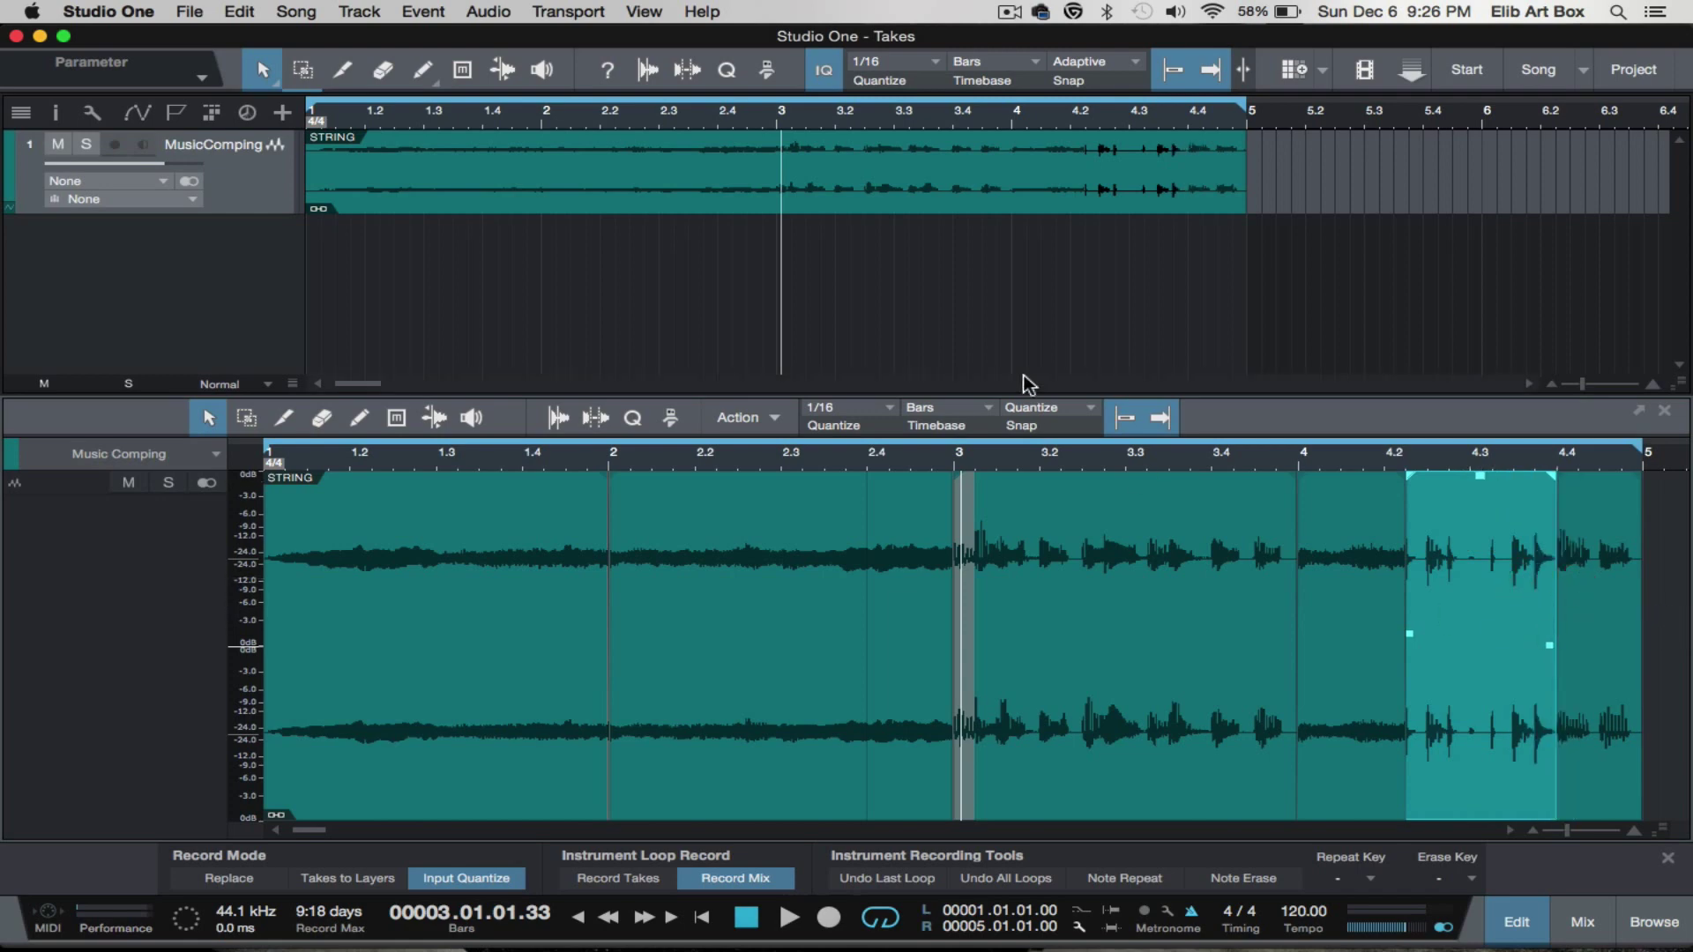
Play back the edited comp and examine the merged part in the arrangement at a larger track height and wider timeline range
key(space)
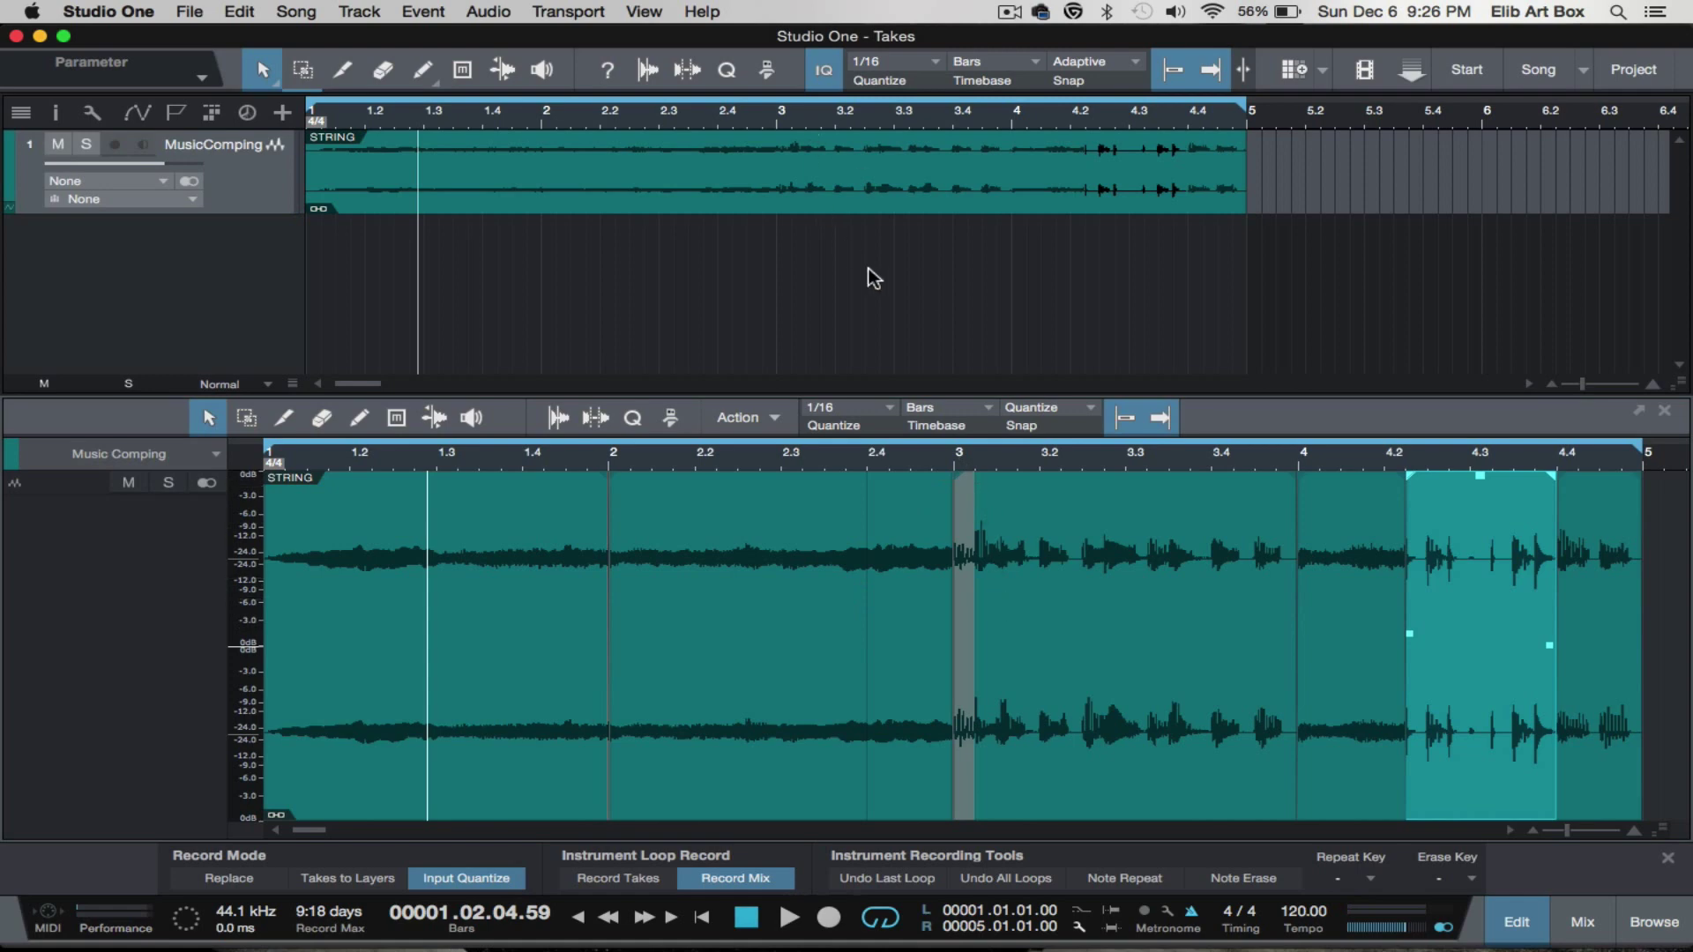
scroll(870, 276, up, 3)
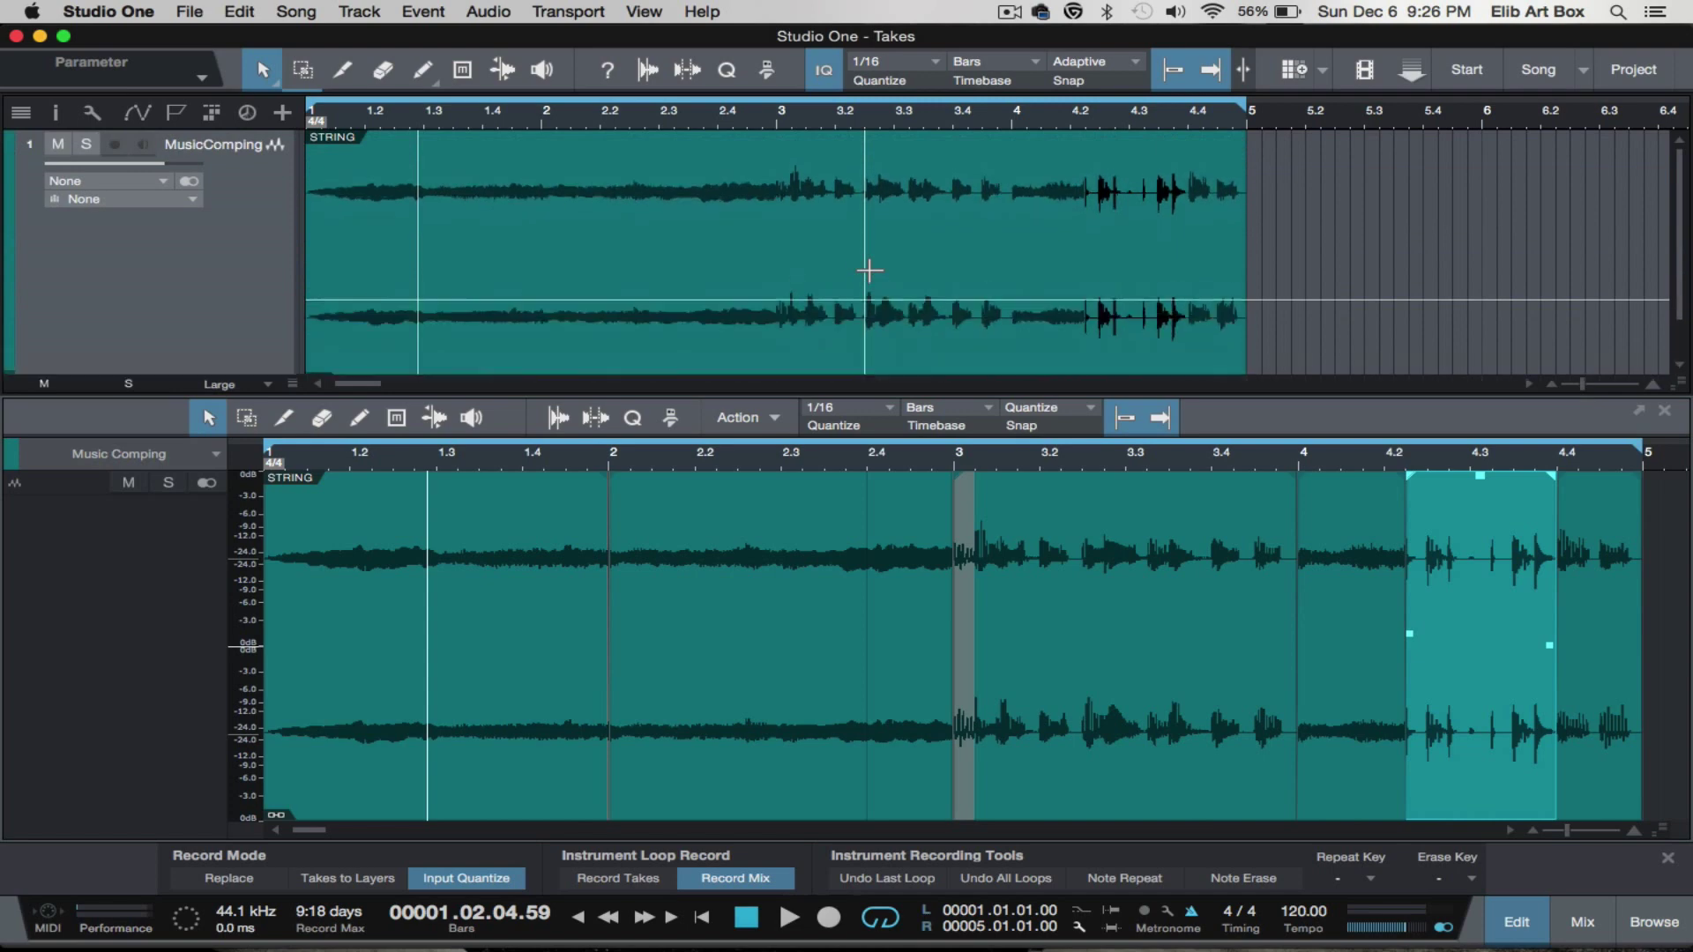
scroll(870, 270, down, 2)
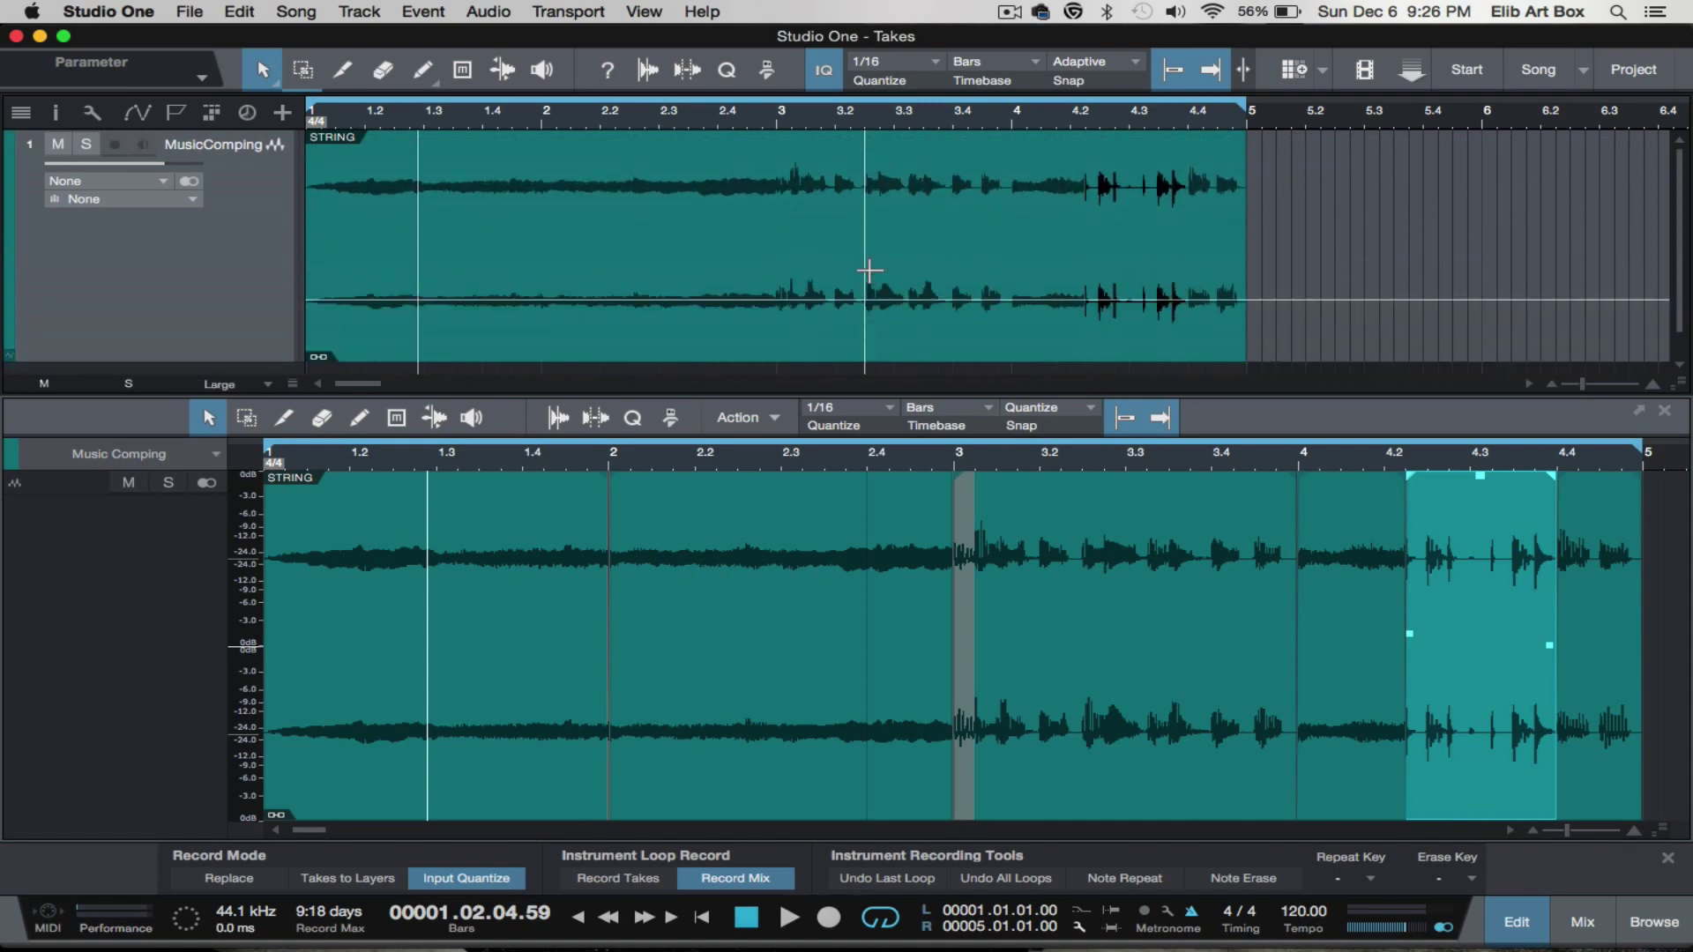
scroll(870, 271, down, 3)
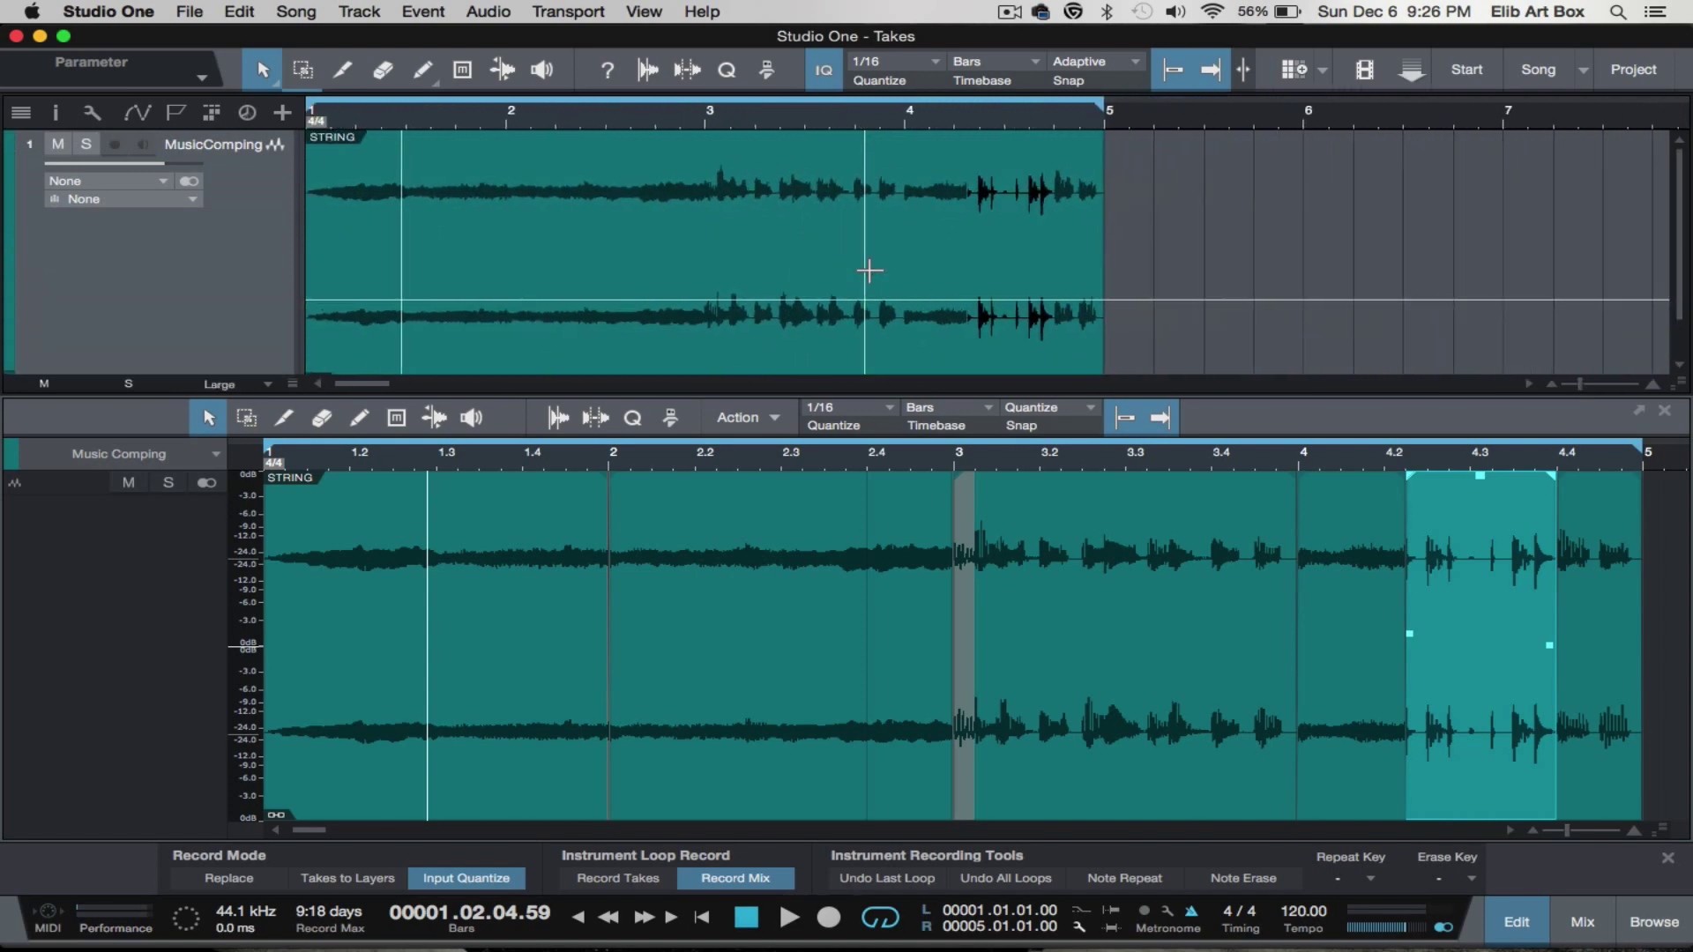
scroll(870, 271, down, 2)
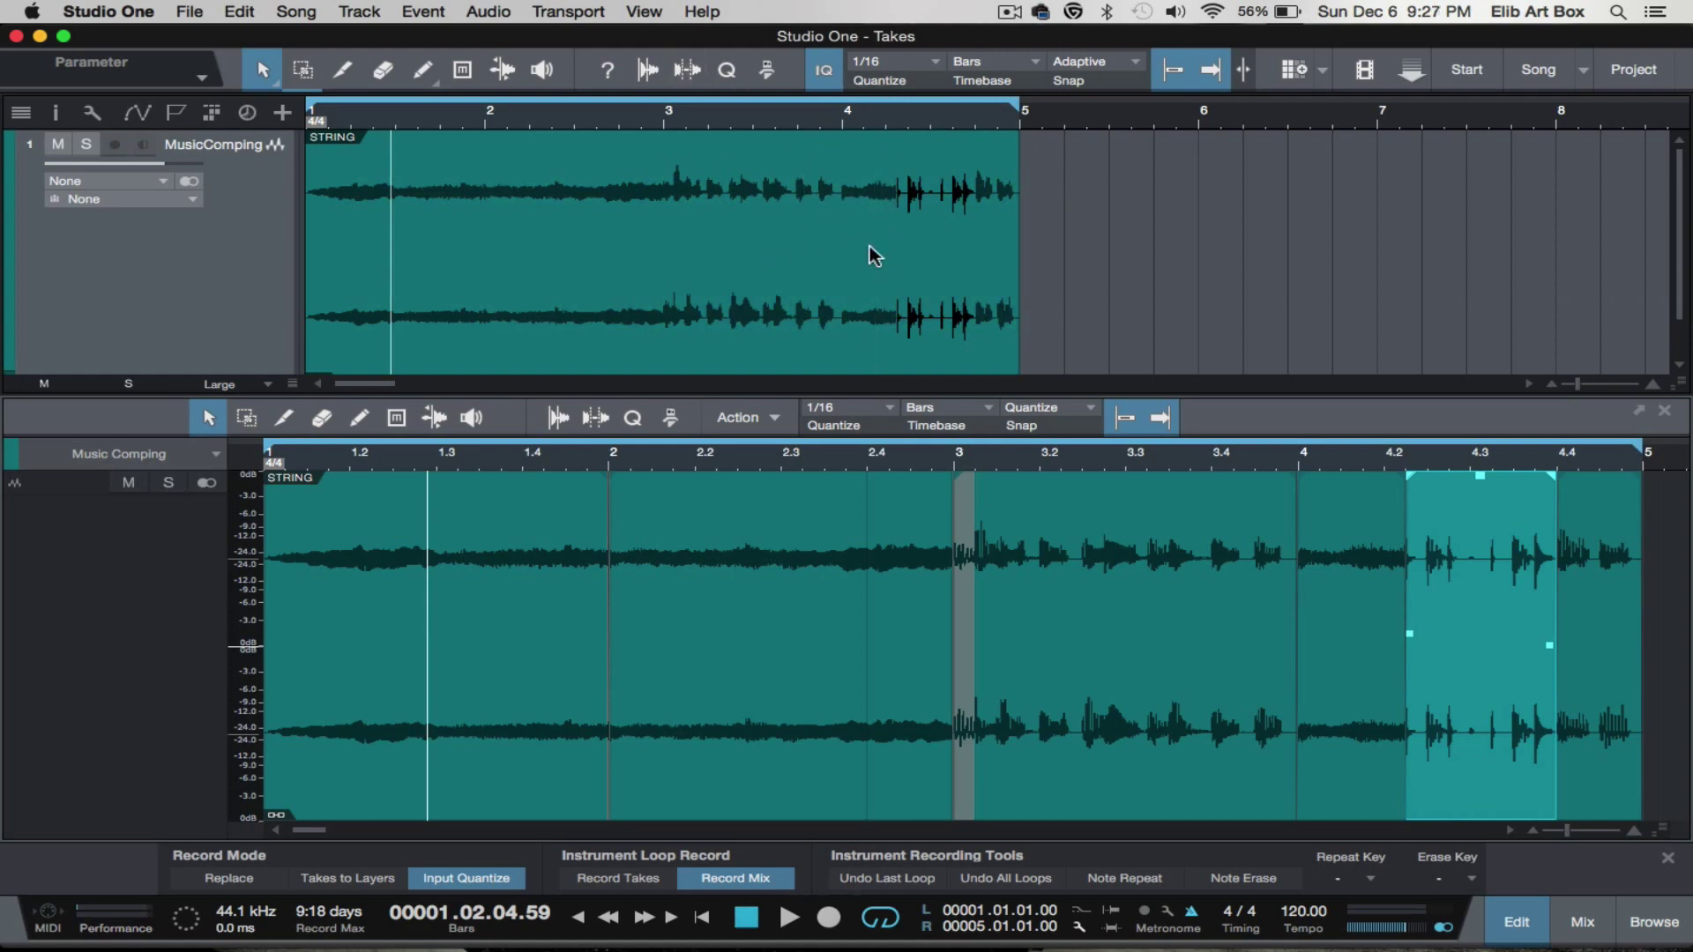
scroll(870, 256, down, 1)
scroll(869, 257, up, 1)
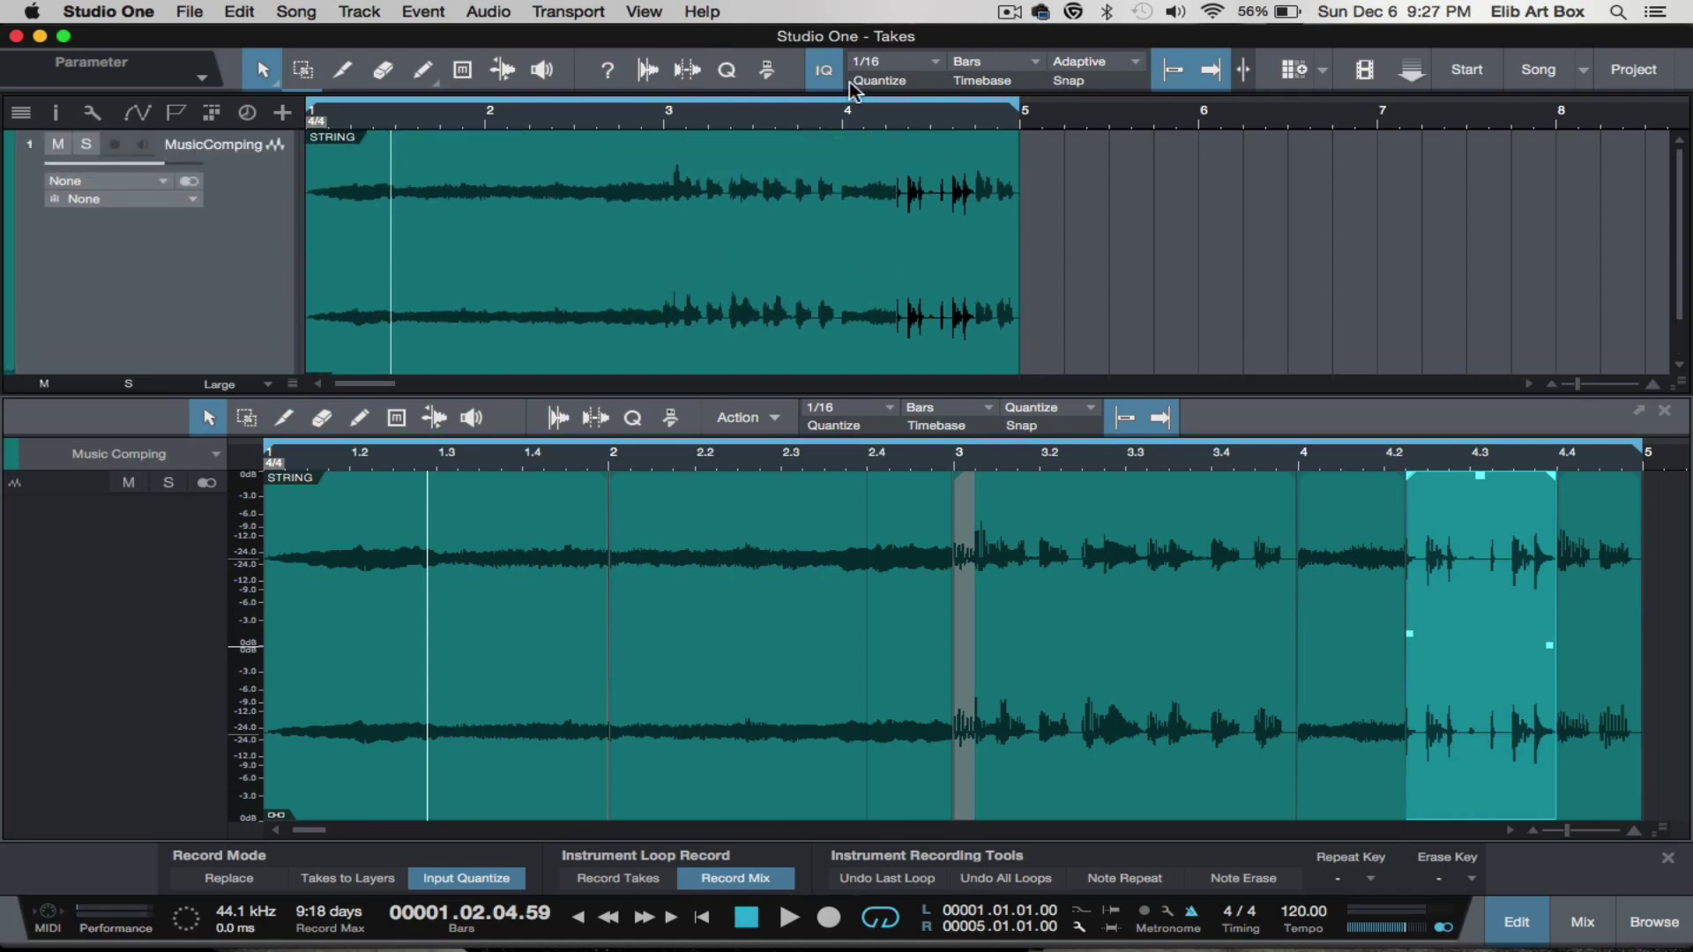